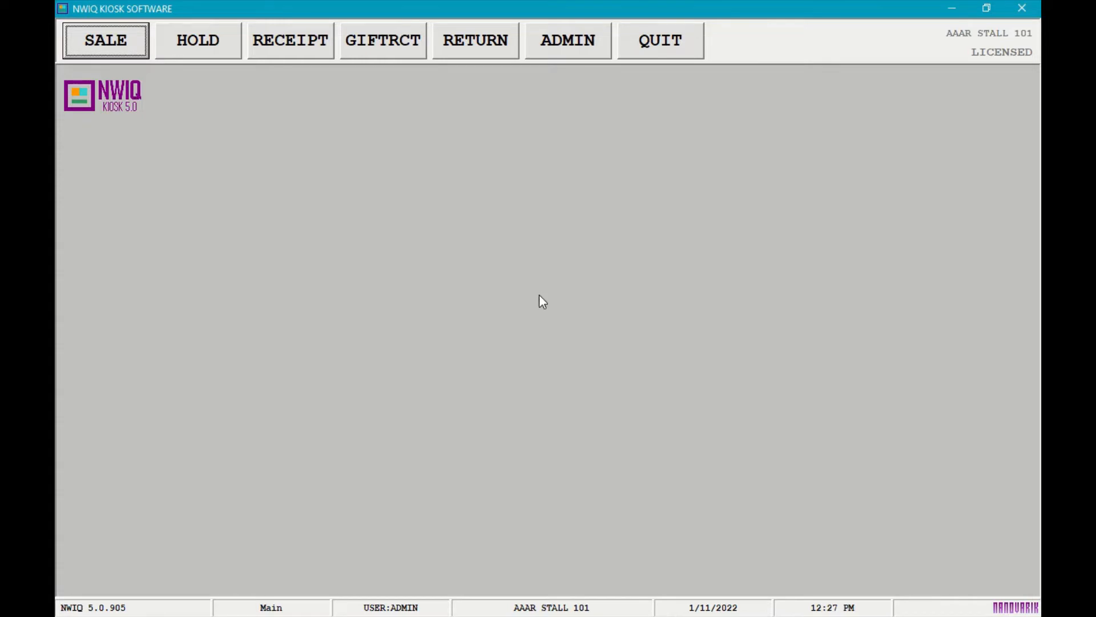
Read the Step-by-Step Guide in the admin help, and close the help and the NWIQ about window.
left_click(570, 43)
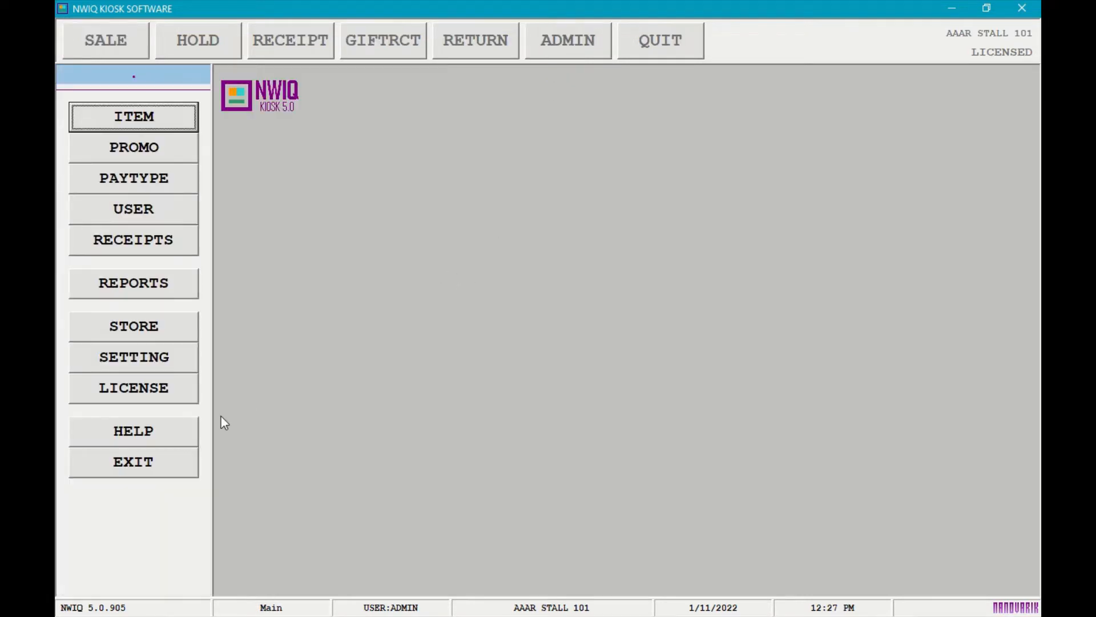
left_click(151, 438)
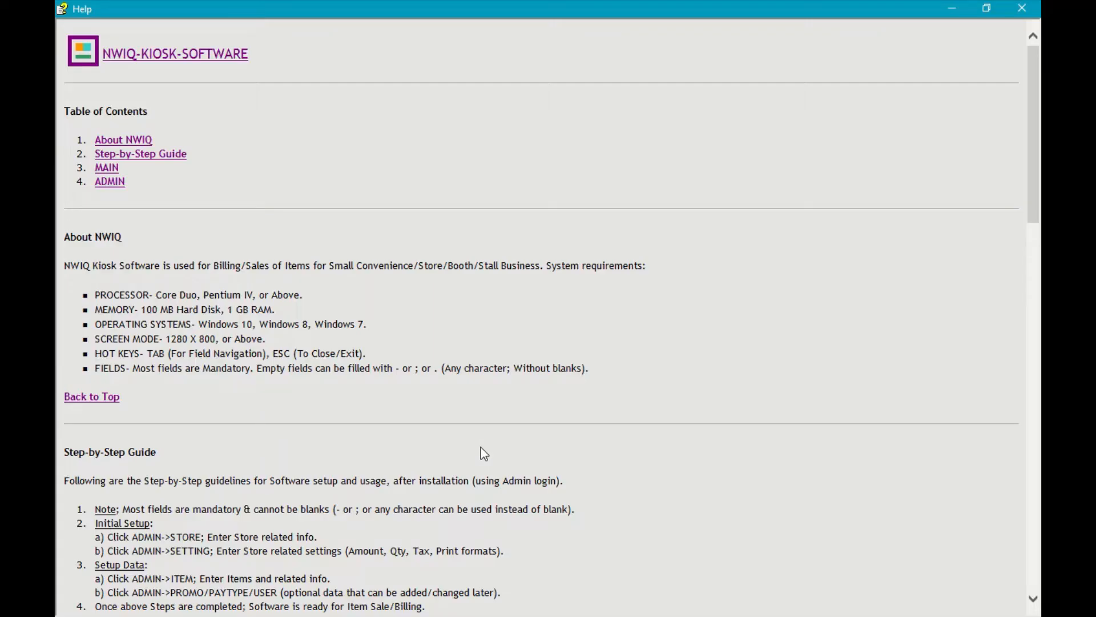
left_click(162, 161)
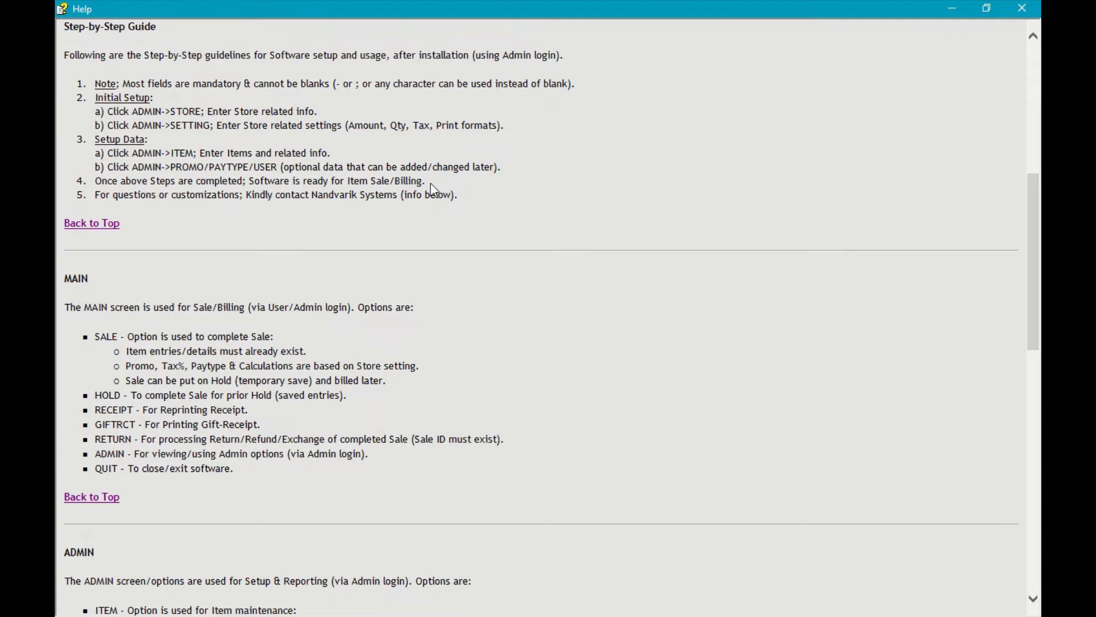
key("alt+Tab")
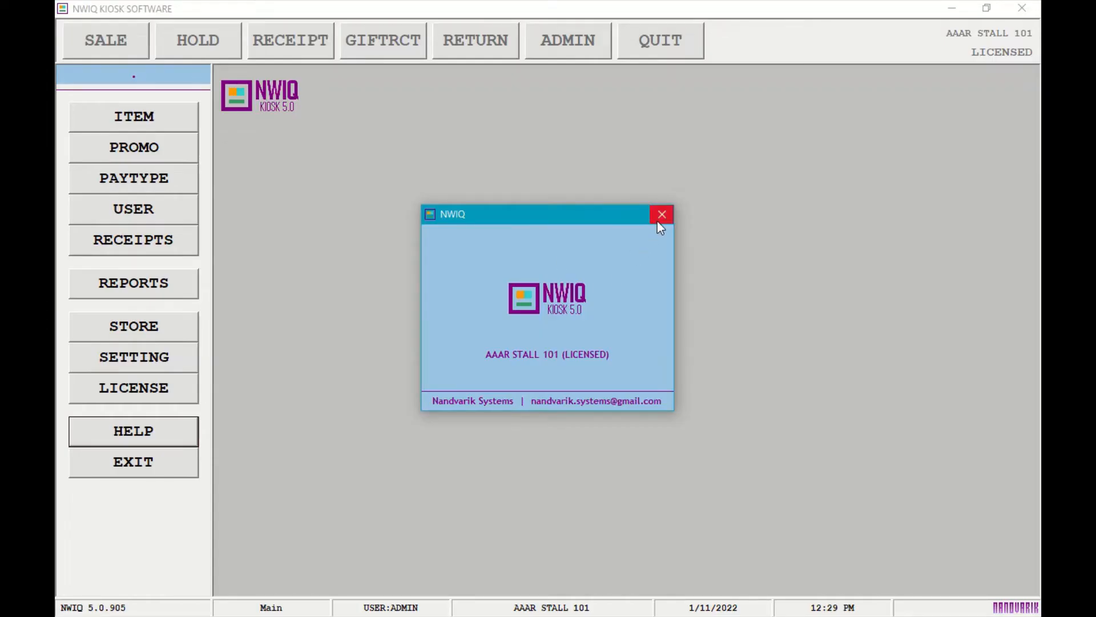
left_click(658, 218)
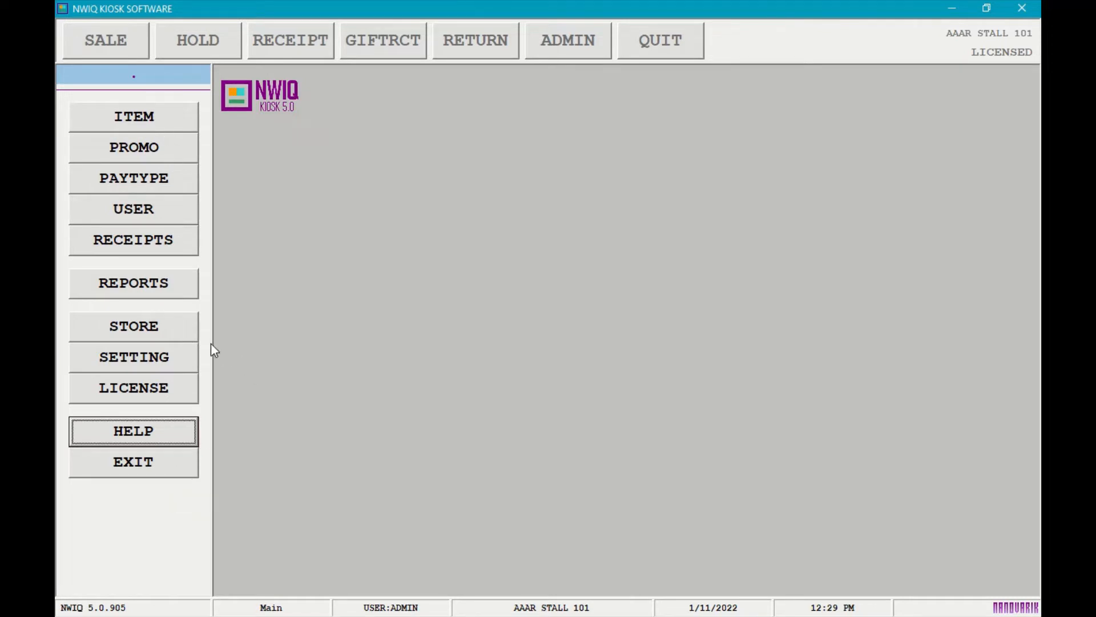
Open the store details for editing and re-enter the final 1 of the store name AAAR STALL 101.
left_click(163, 327)
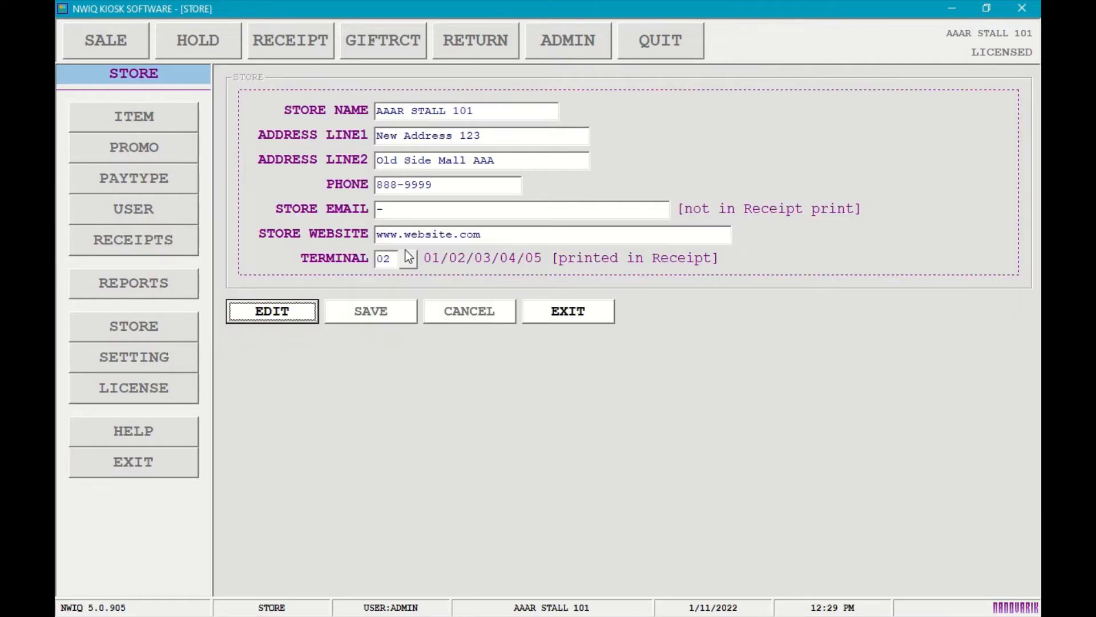
left_click(297, 312)
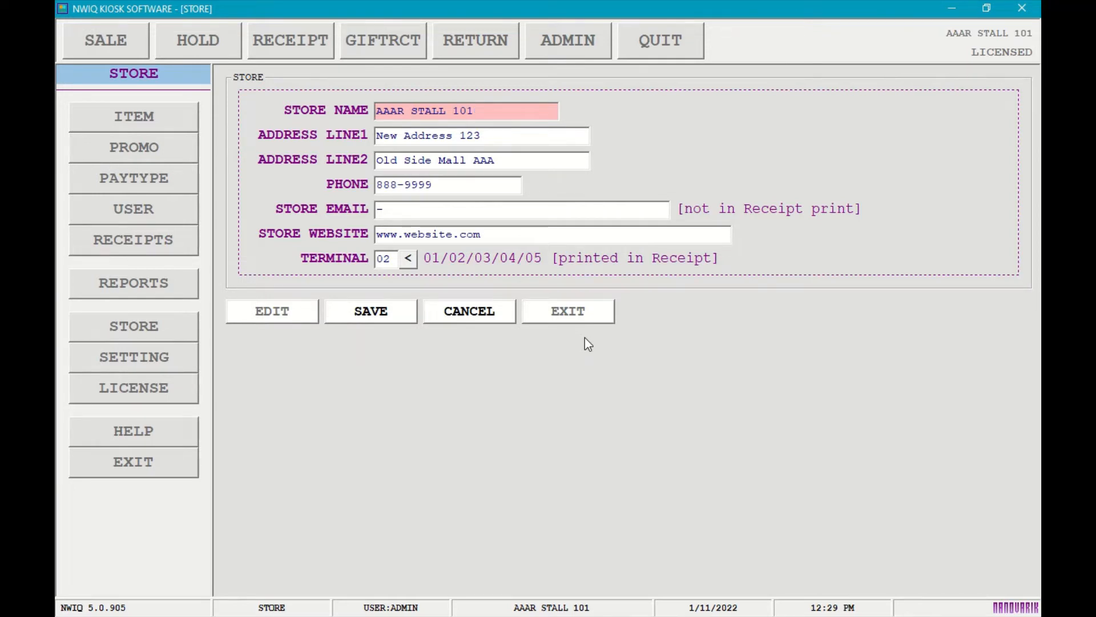
key("BackSpace")
type("2")
key("BackSpace")
type("1")
key("Return")
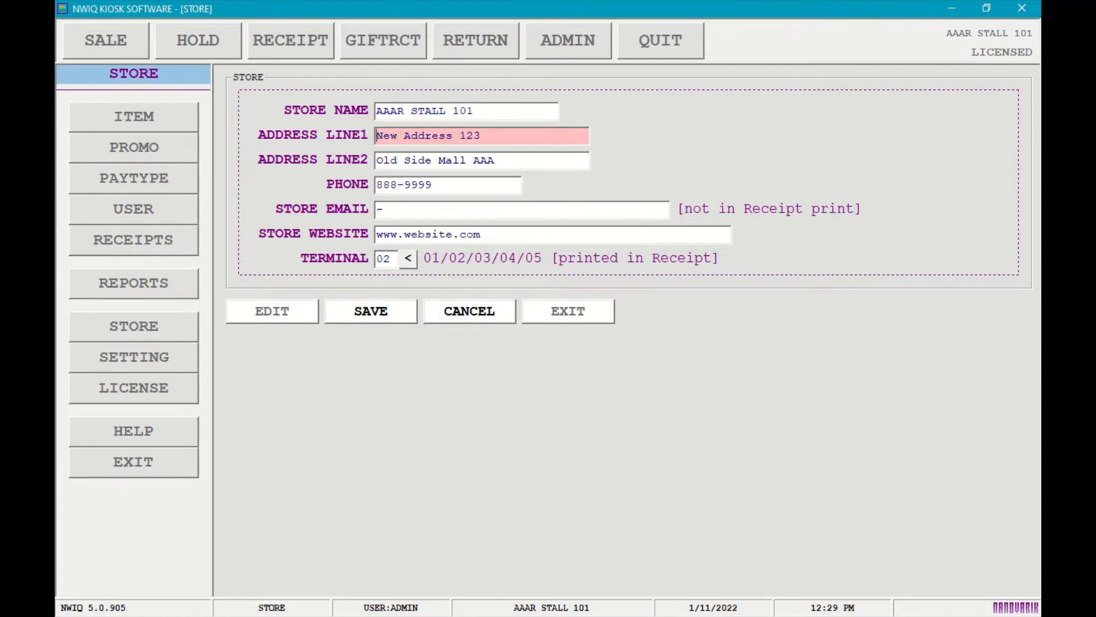
Append 4 to the store's address line 1 and B to address line 2.
type("4")
key("Return")
key("ctrl+Right")
key("ctrl+Right")
key("ctrl+Right")
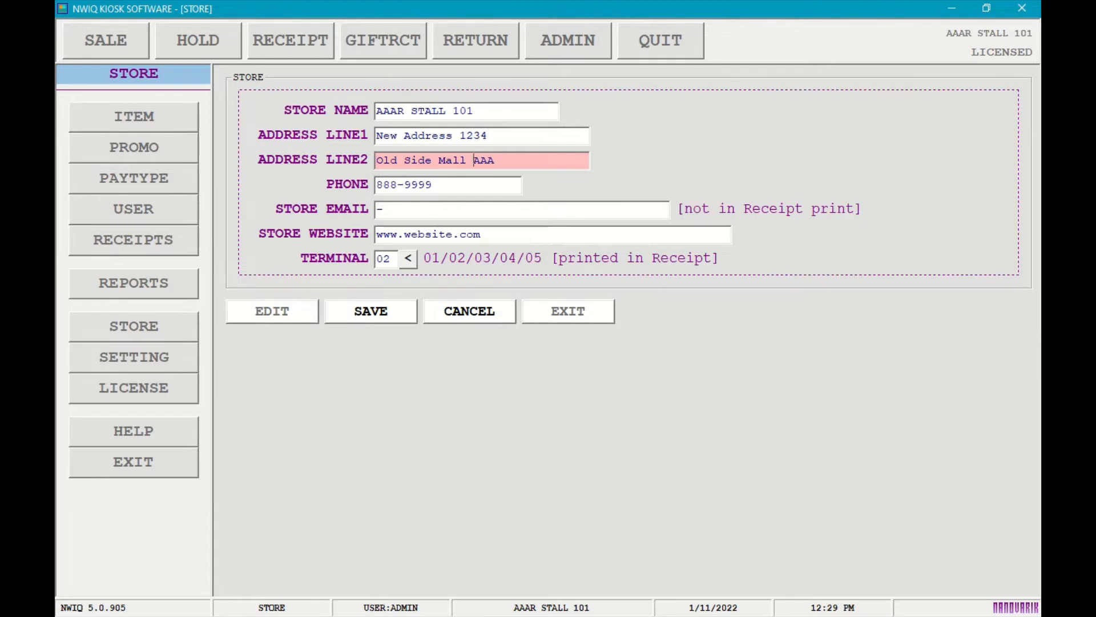
type("B")
key("Return")
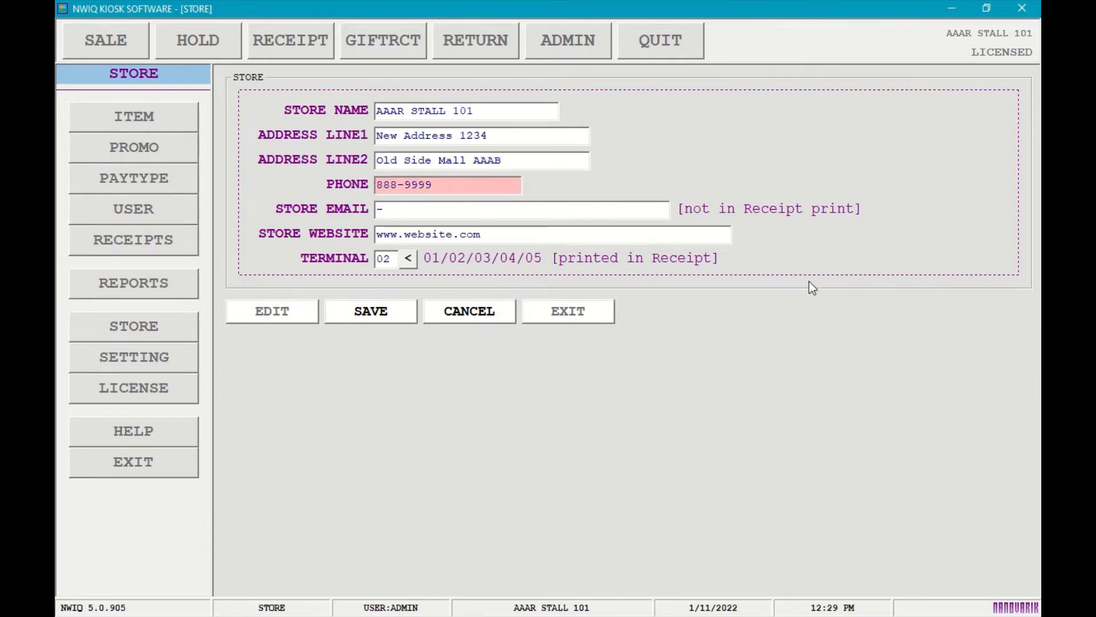
Set the store's terminal to A3, save the store details and close the form.
key("Return")
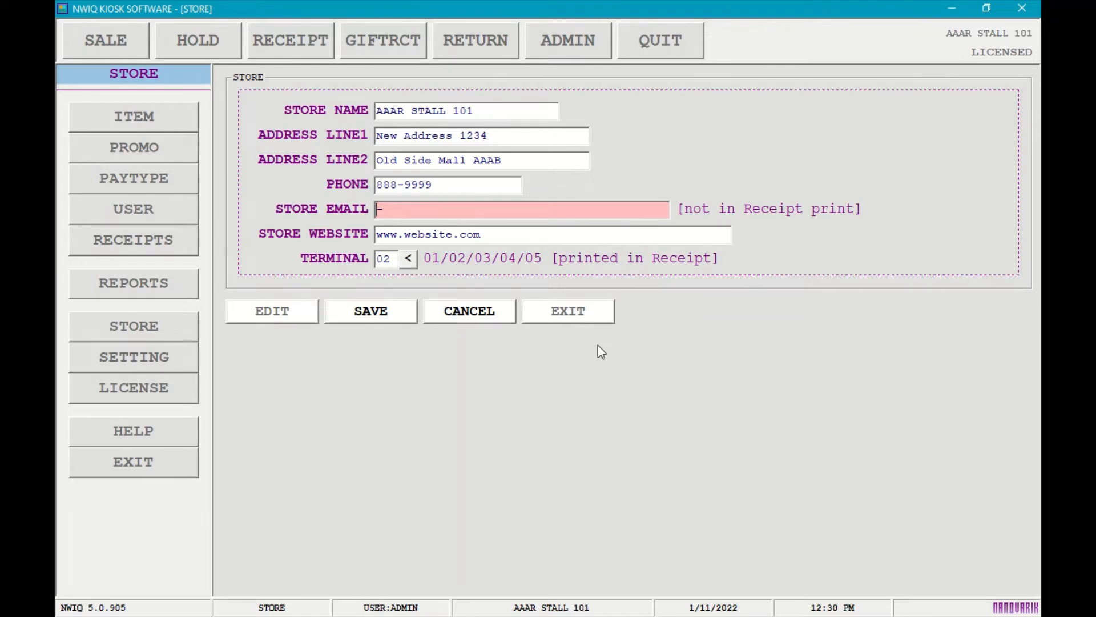
key("Tab")
key("Tab")
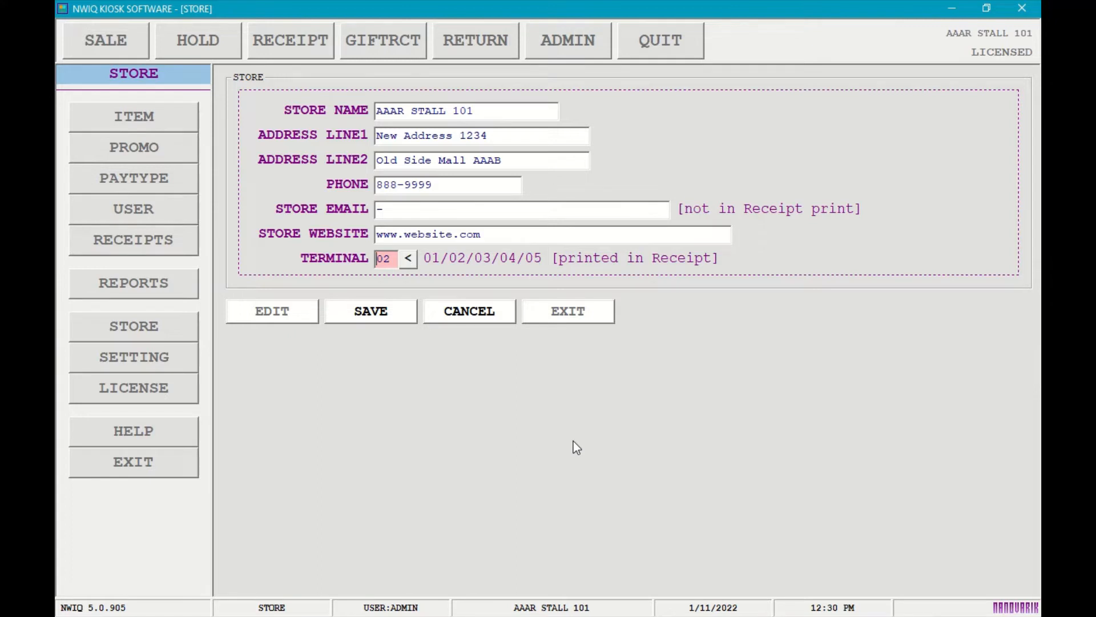
double_click(384, 258)
type("A3")
key("Tab")
key("Tab")
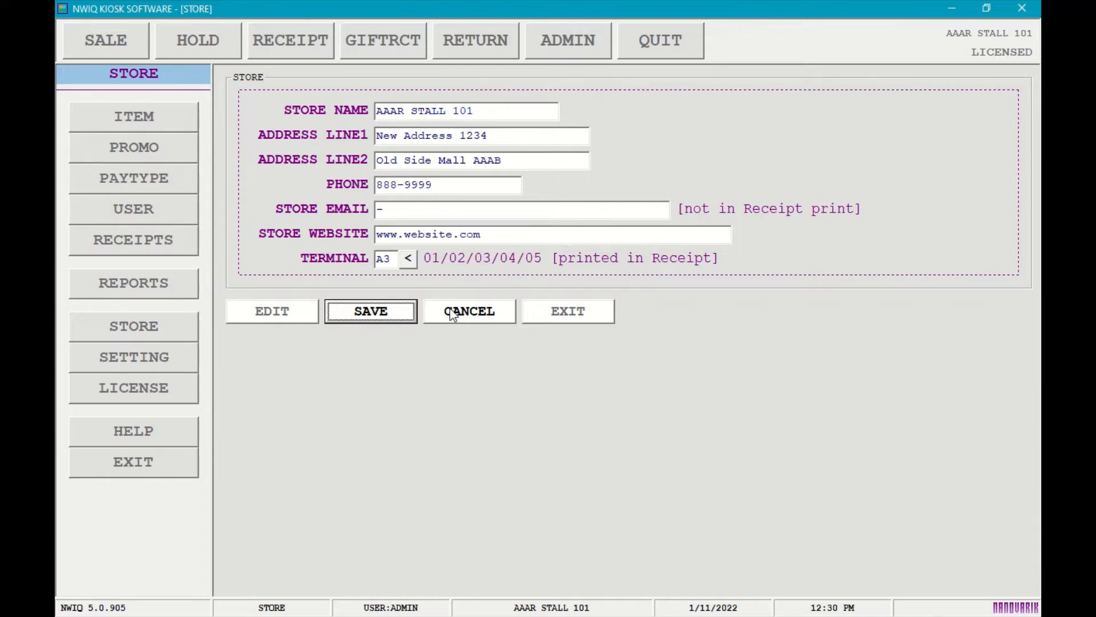
left_click(392, 314)
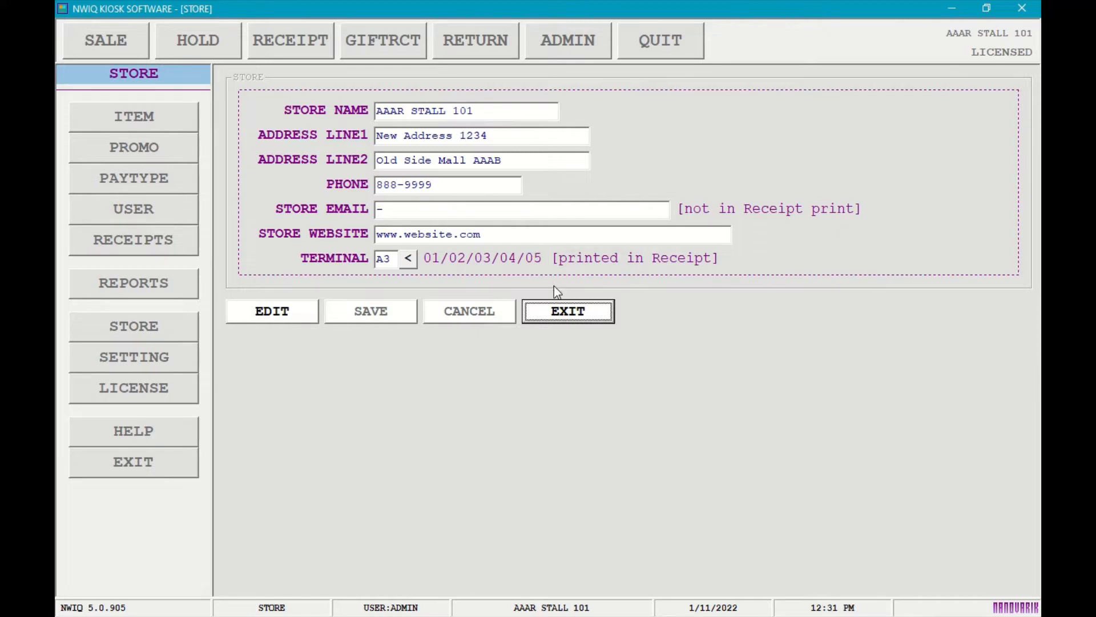
left_click(554, 320)
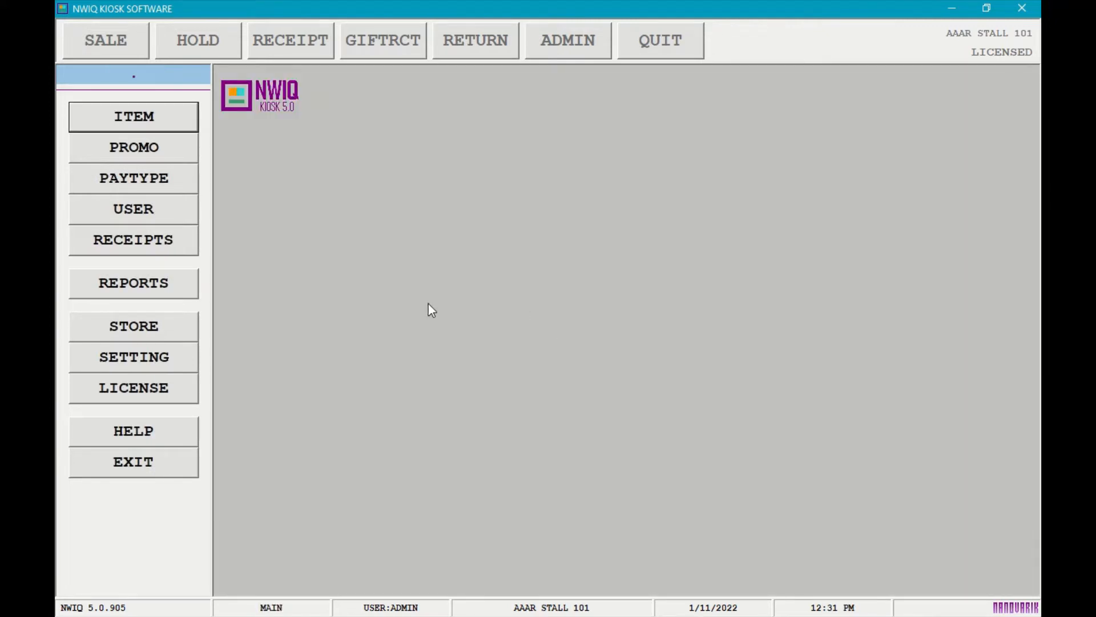
Review the sorting, decimal, tax and print options in the store settings, save them and close the form.
left_click(177, 356)
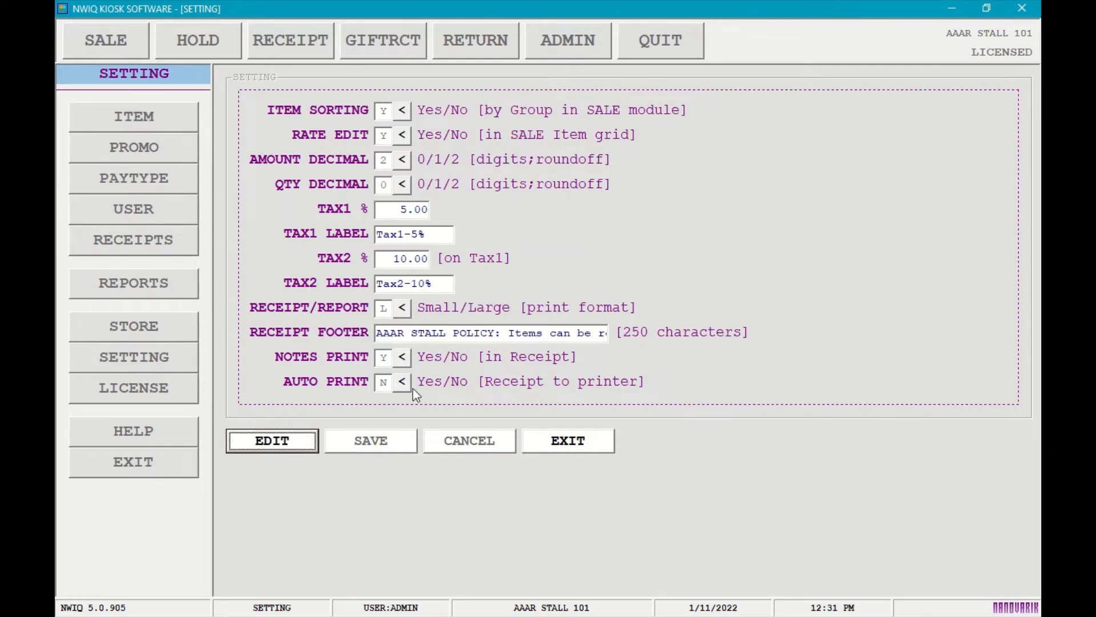
left_click(276, 441)
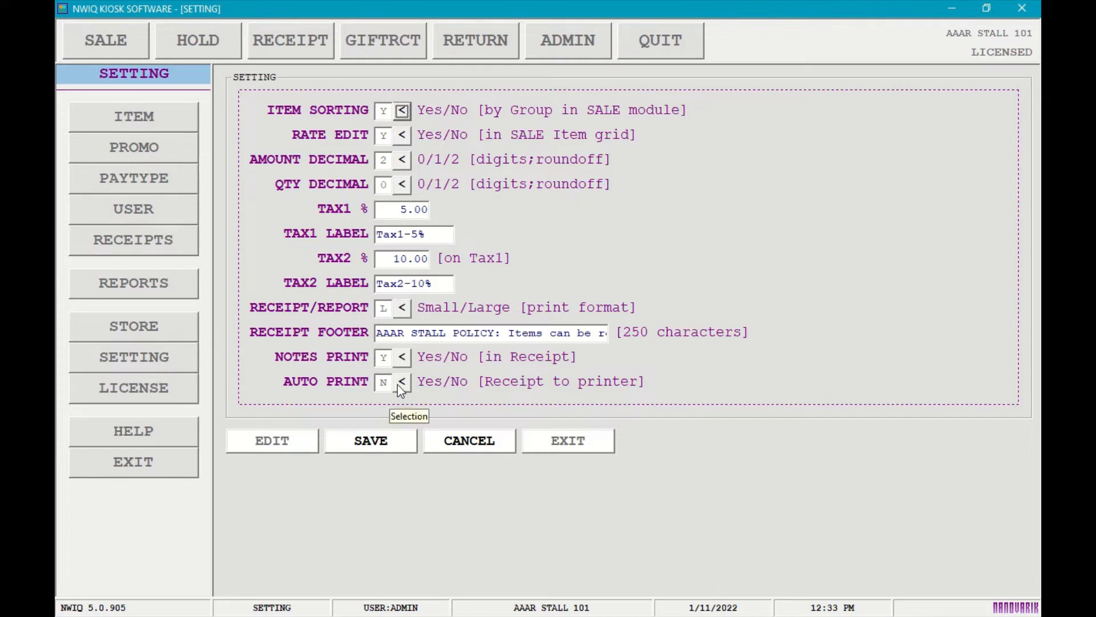
left_click(386, 441)
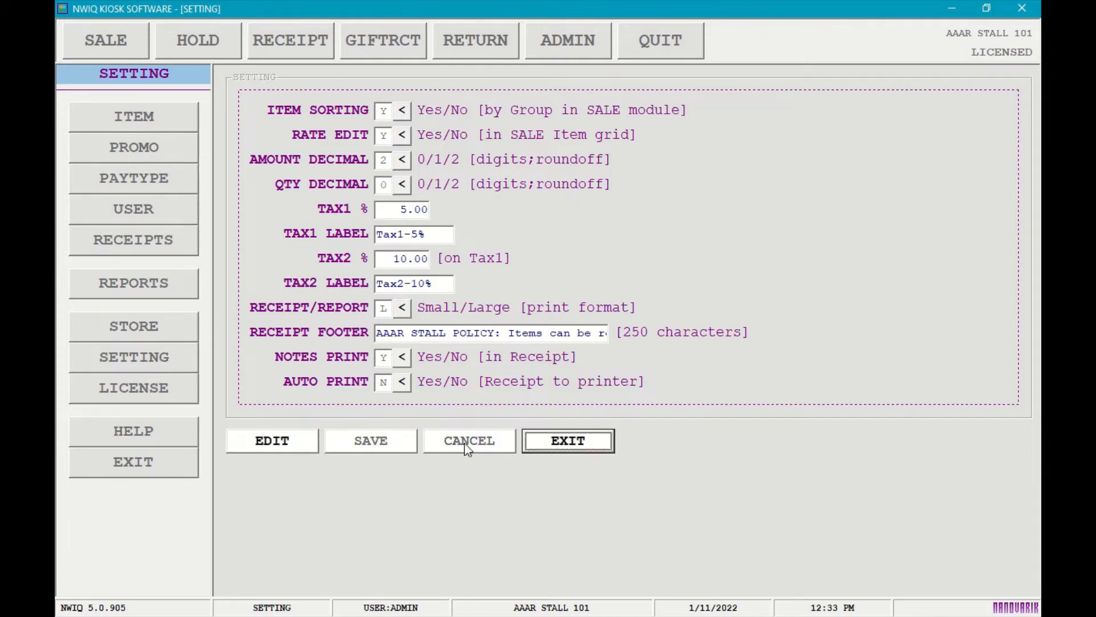
left_click(539, 435)
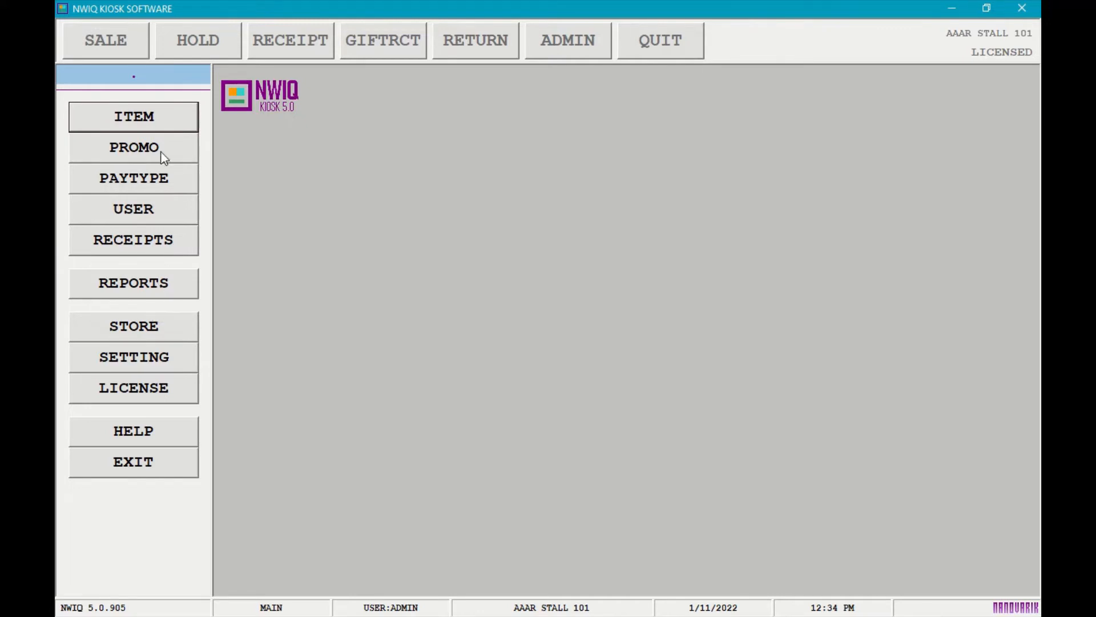
Add a new item named NEW STORE ITEM and assign it to group/scheme A.
left_click(153, 120)
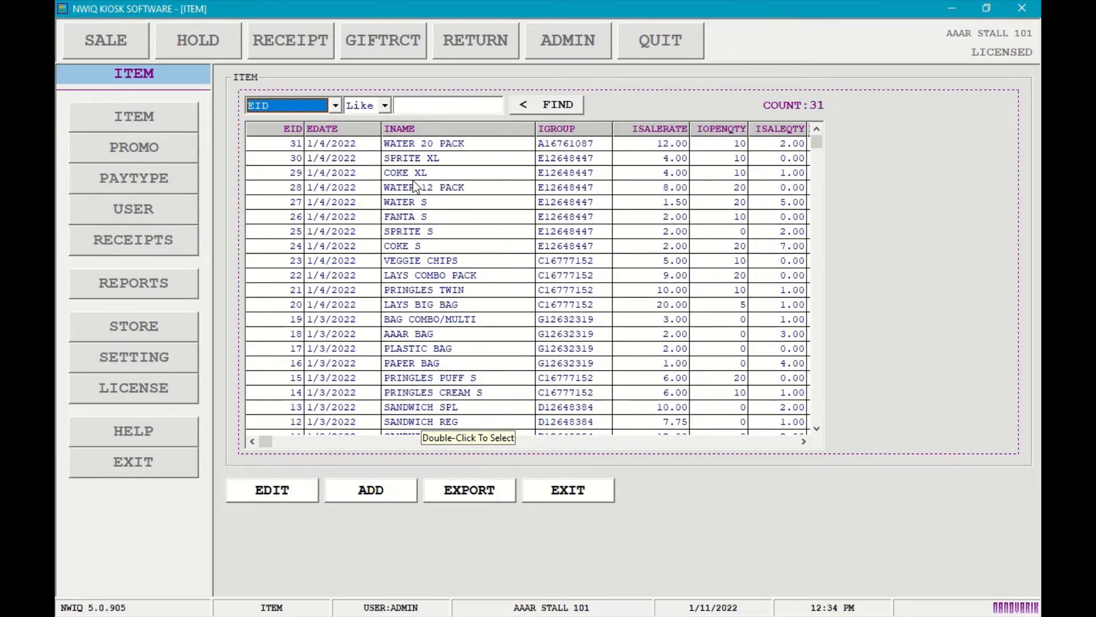
left_click(373, 492)
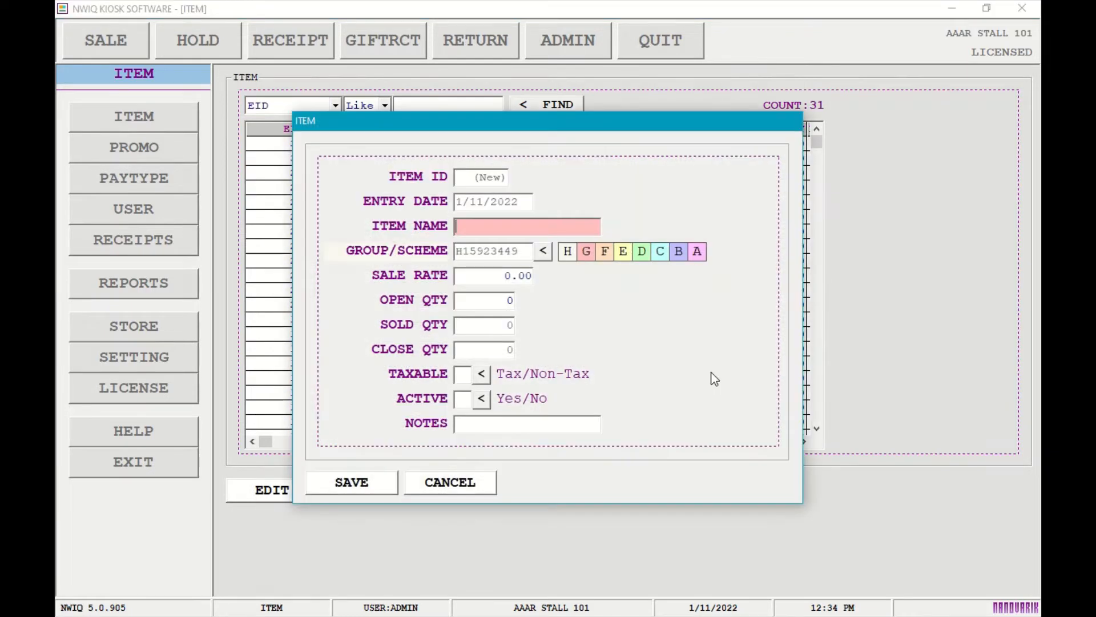
type("NEW STORE ITEM")
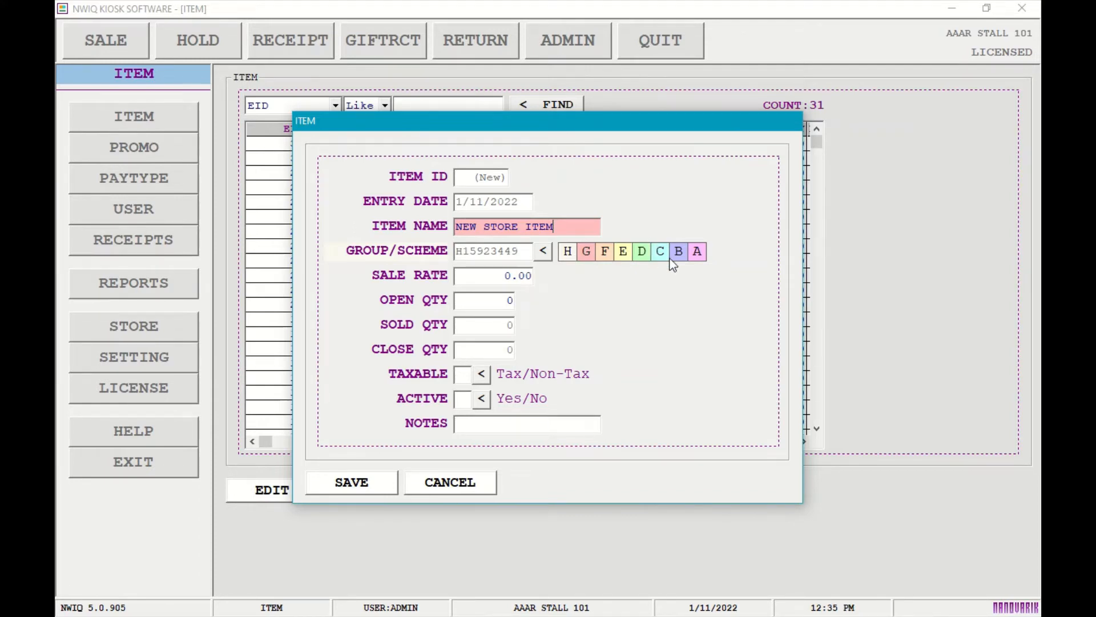
left_click(537, 259)
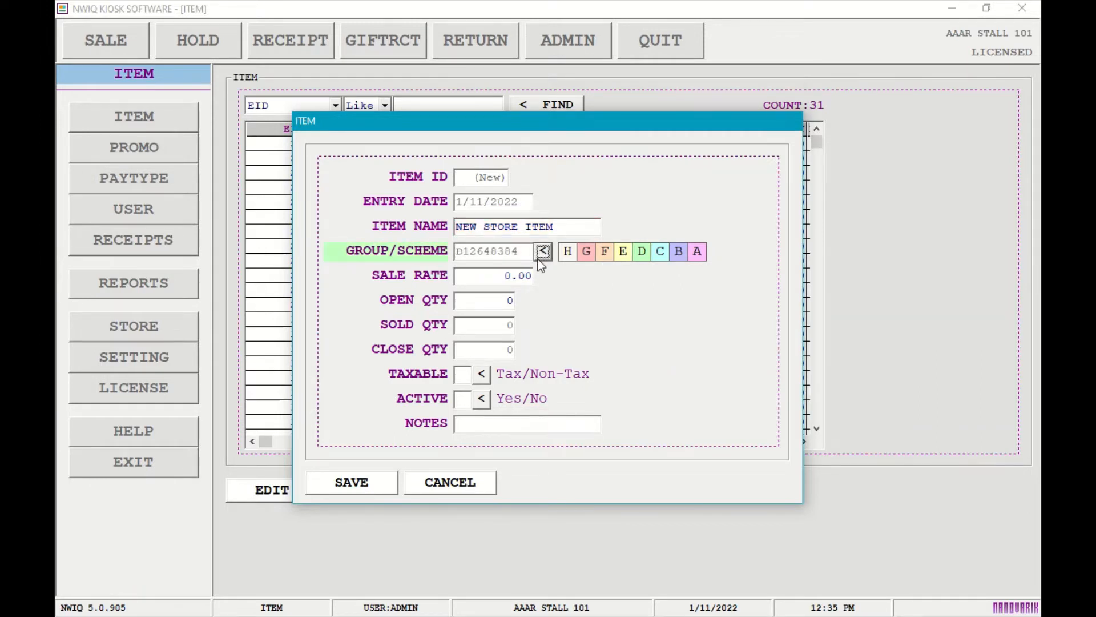
left_click(538, 259)
left_click(544, 256)
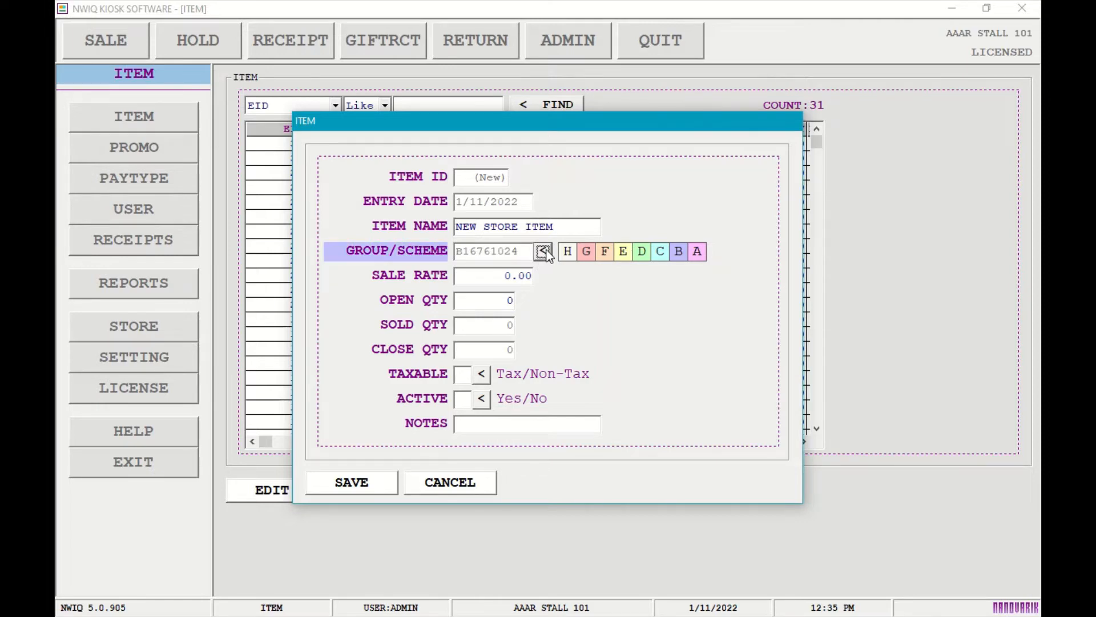
left_click(546, 255)
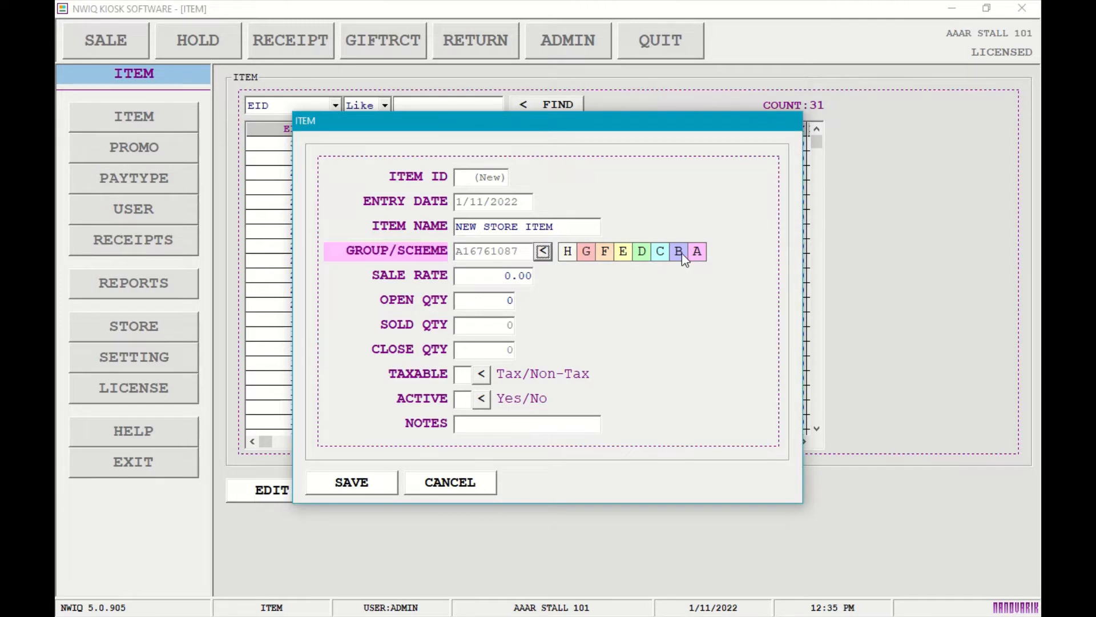
left_click(587, 254)
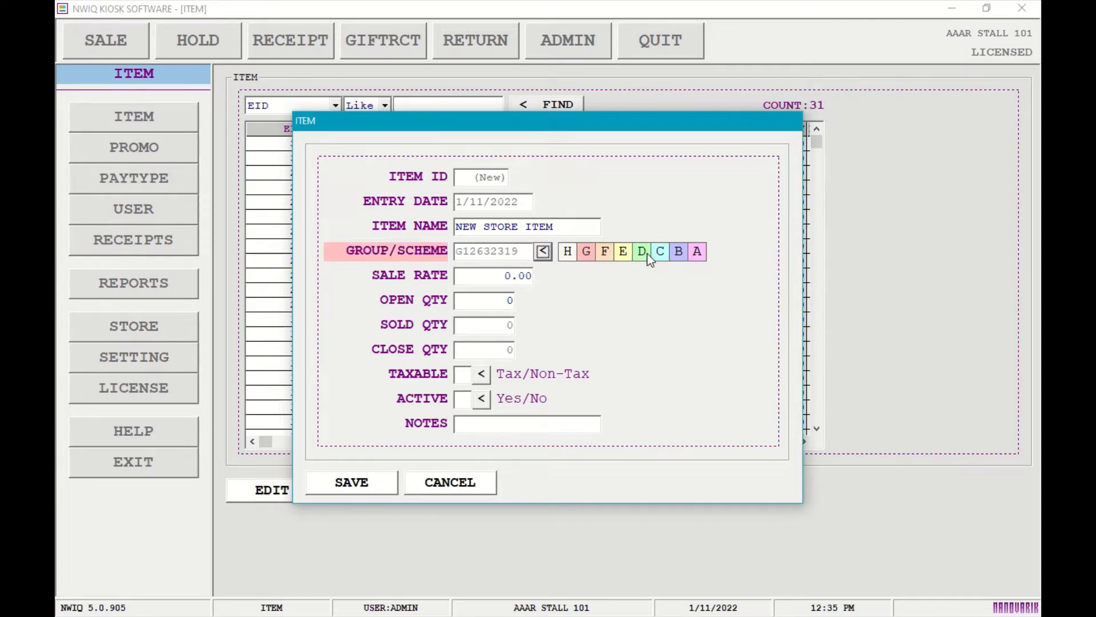
left_click(700, 251)
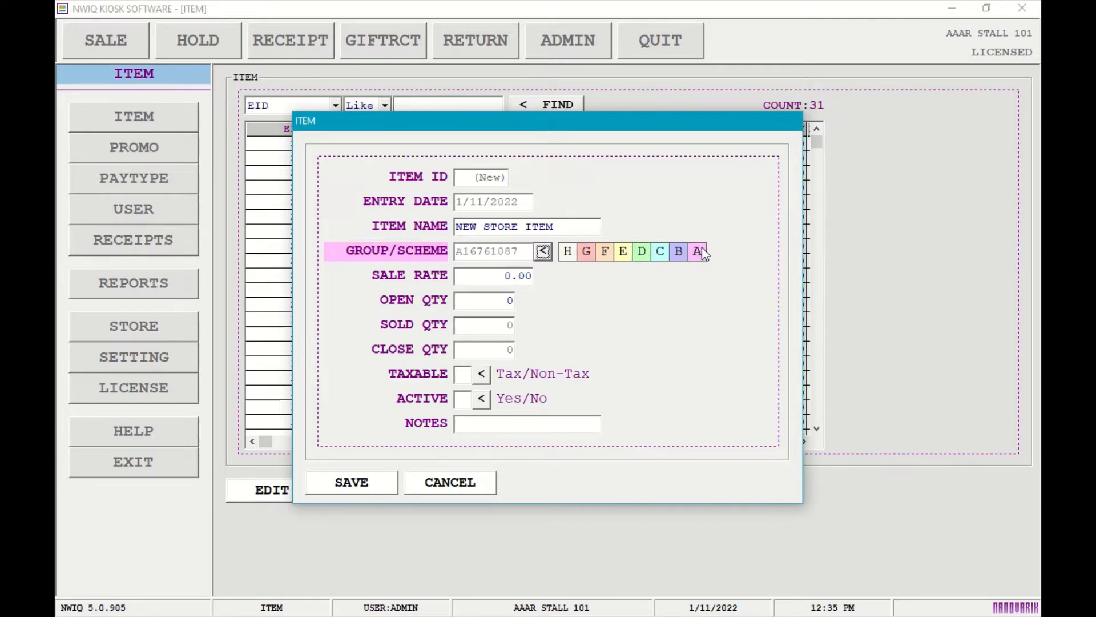
Give the new item a sale rate of 10.00, open quantity 100, taxable T, active Y and notes "-", and save it.
left_click(478, 270)
key("Tab")
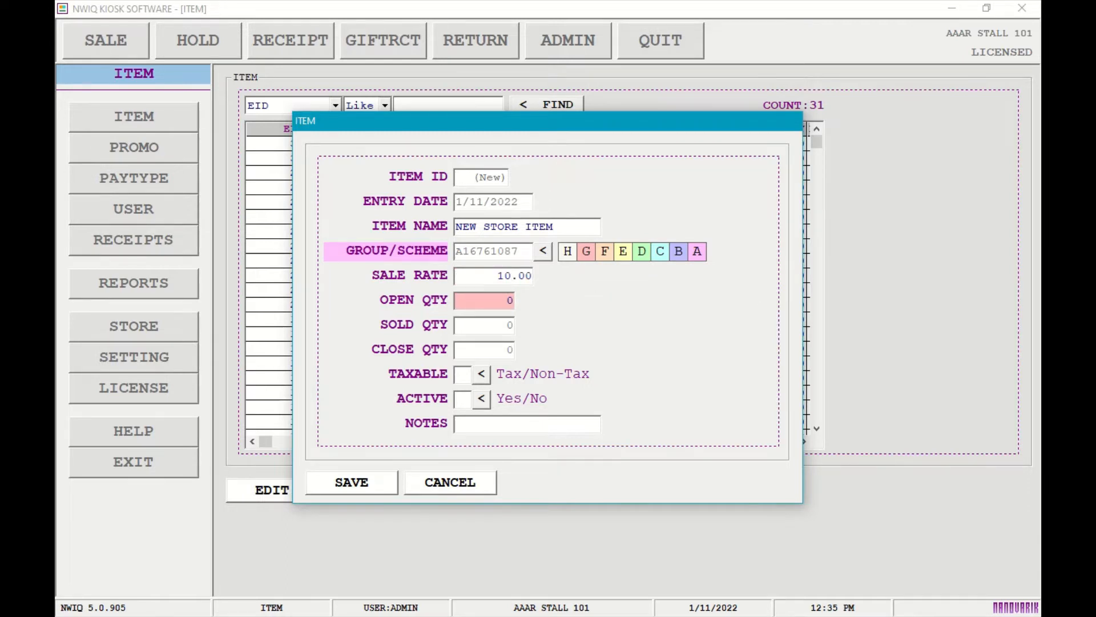
type("100")
key("Tab")
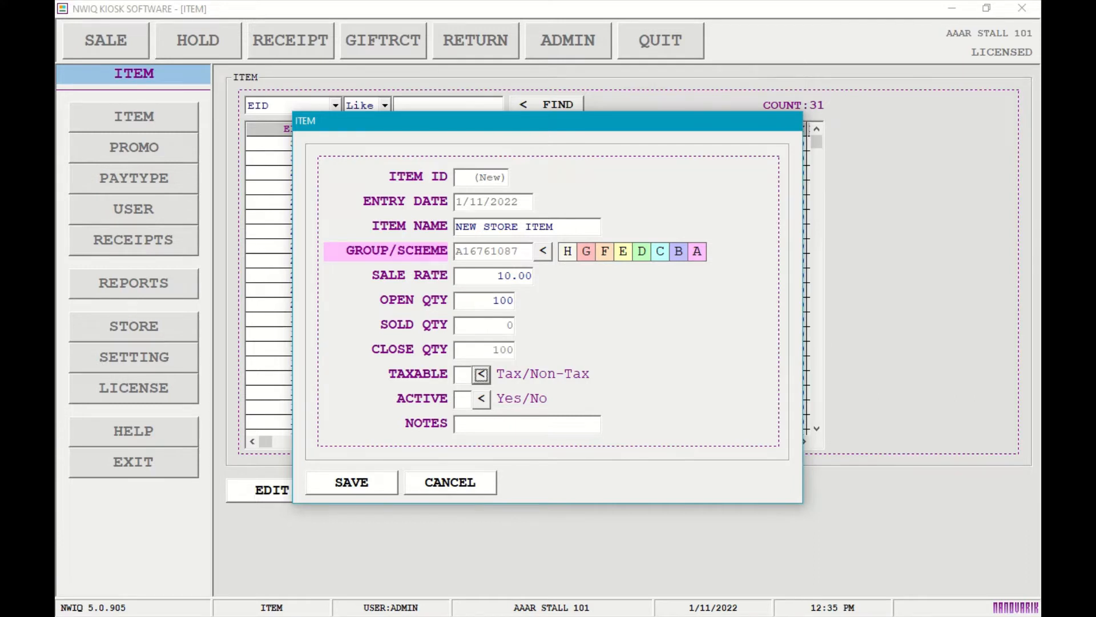
key("t")
key("Tab")
key("y")
key("Tab")
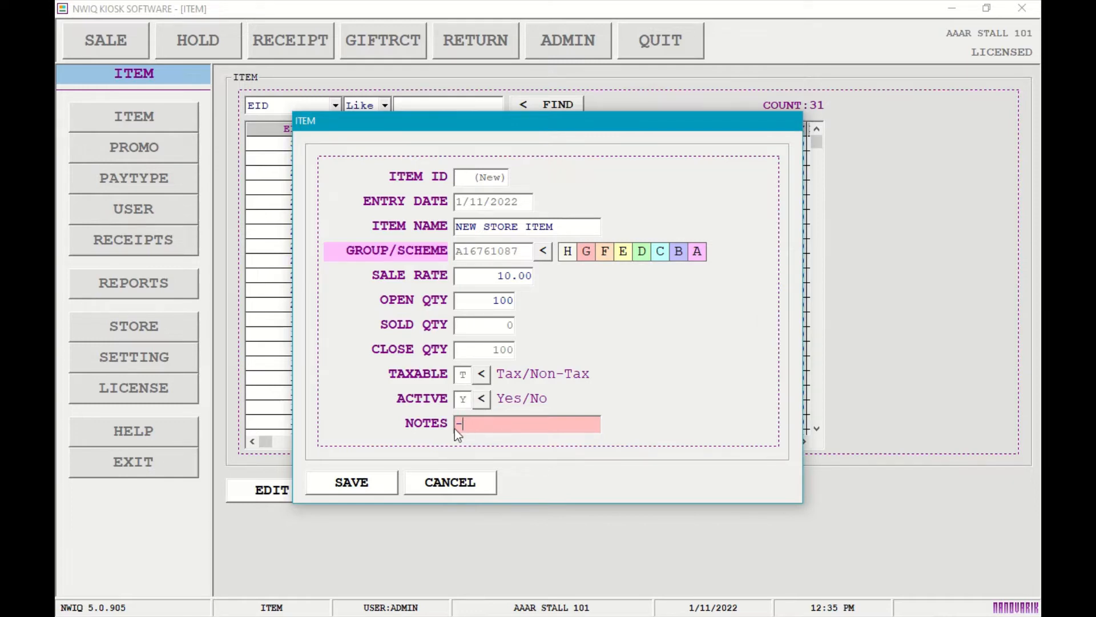
left_click(371, 485)
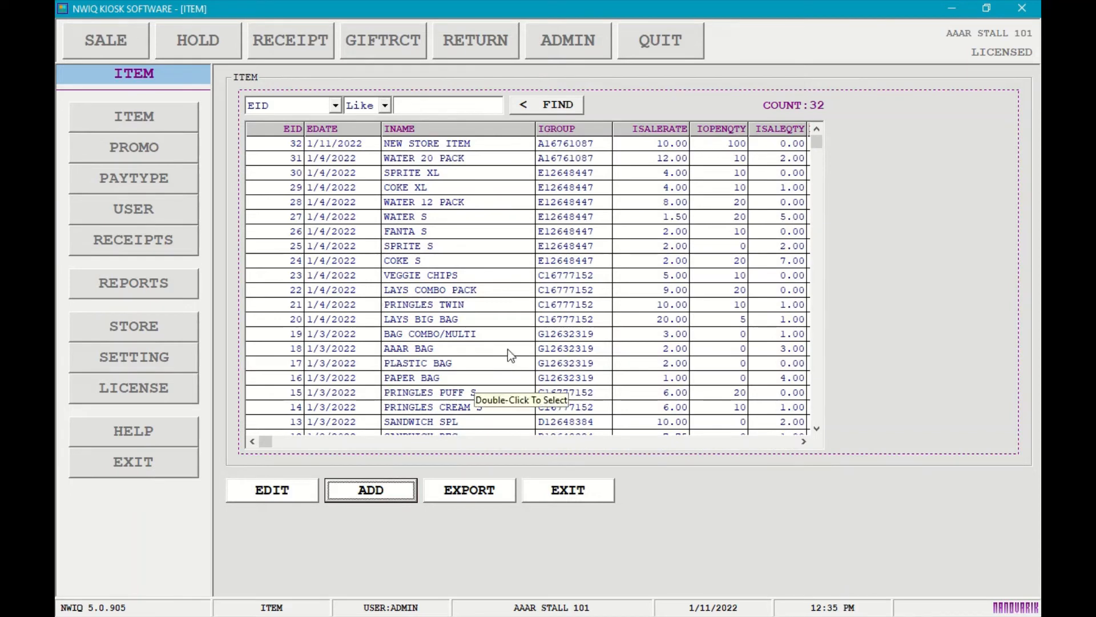
Reopen the NEW STORE ITEM record to review its details and close it again.
double_click(399, 147)
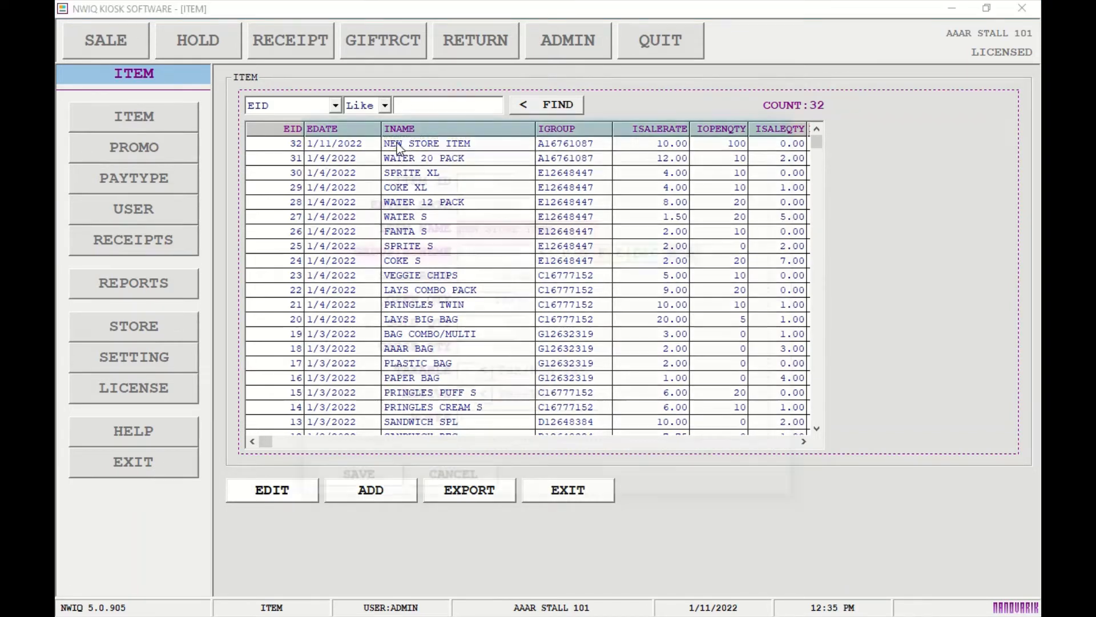
left_click(463, 485)
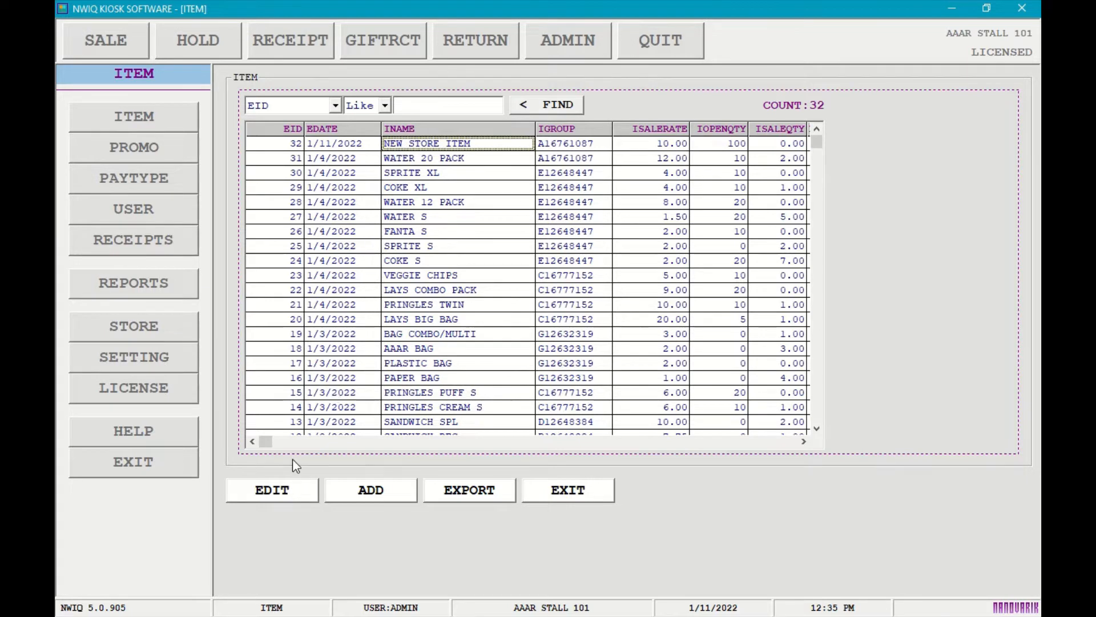
left_click(290, 492)
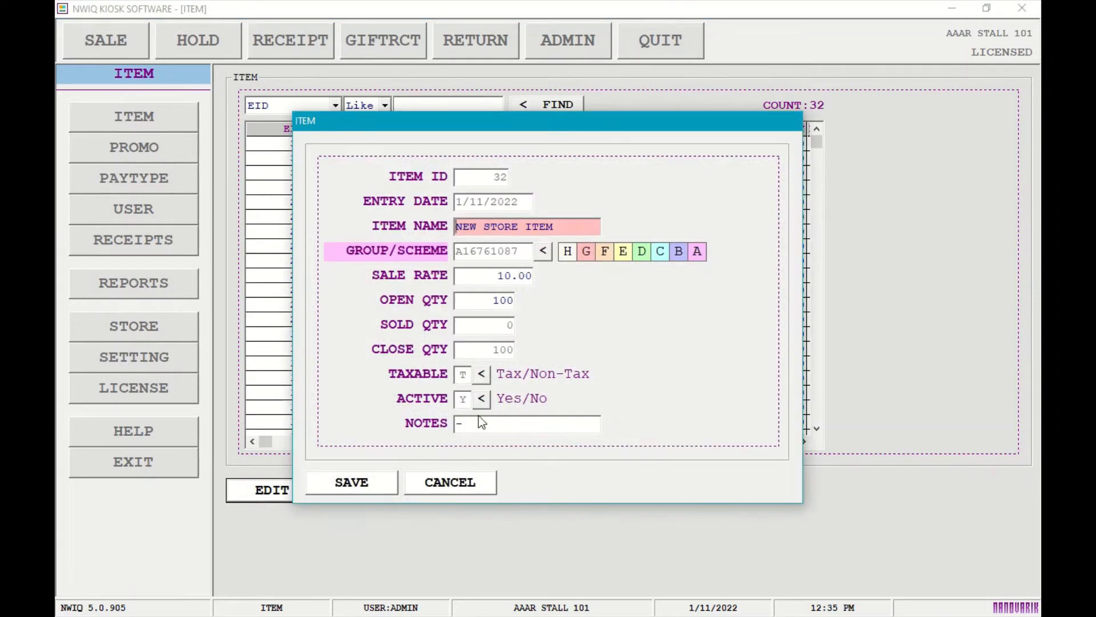
left_click(389, 483)
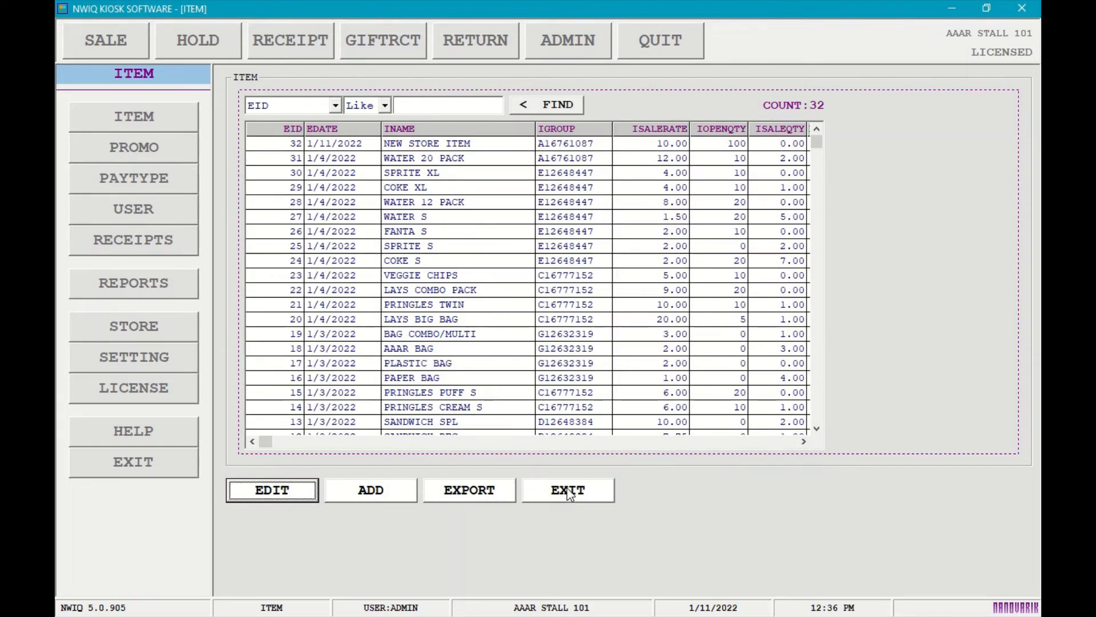
Open the 5OFFP promo to review its code and Percent/Amount type, save it with type P and close the promo list.
left_click(567, 491)
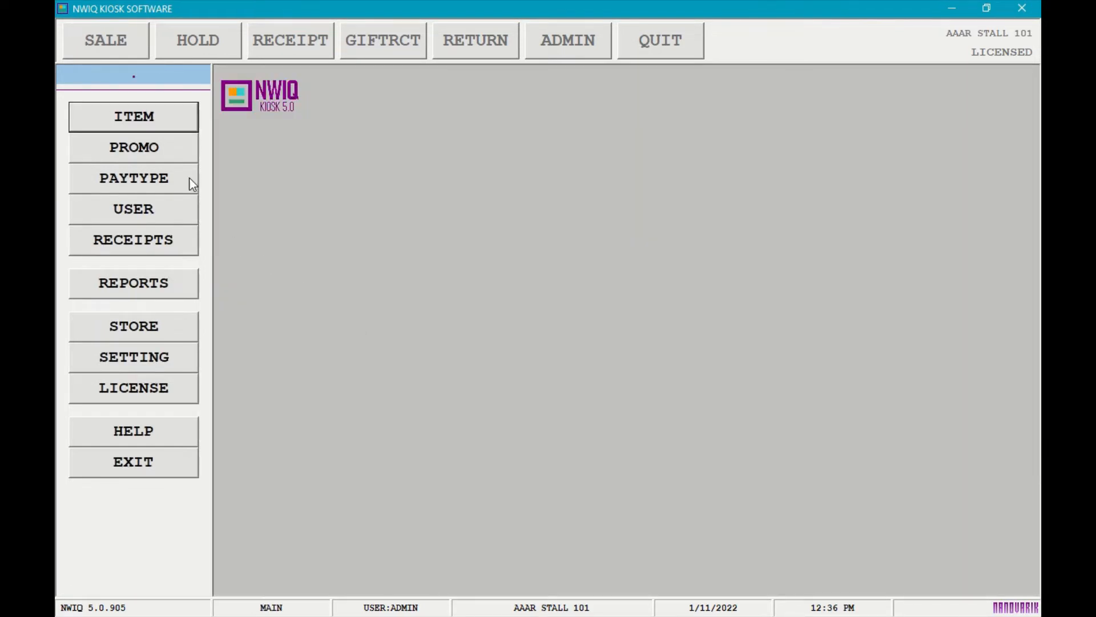
left_click(180, 152)
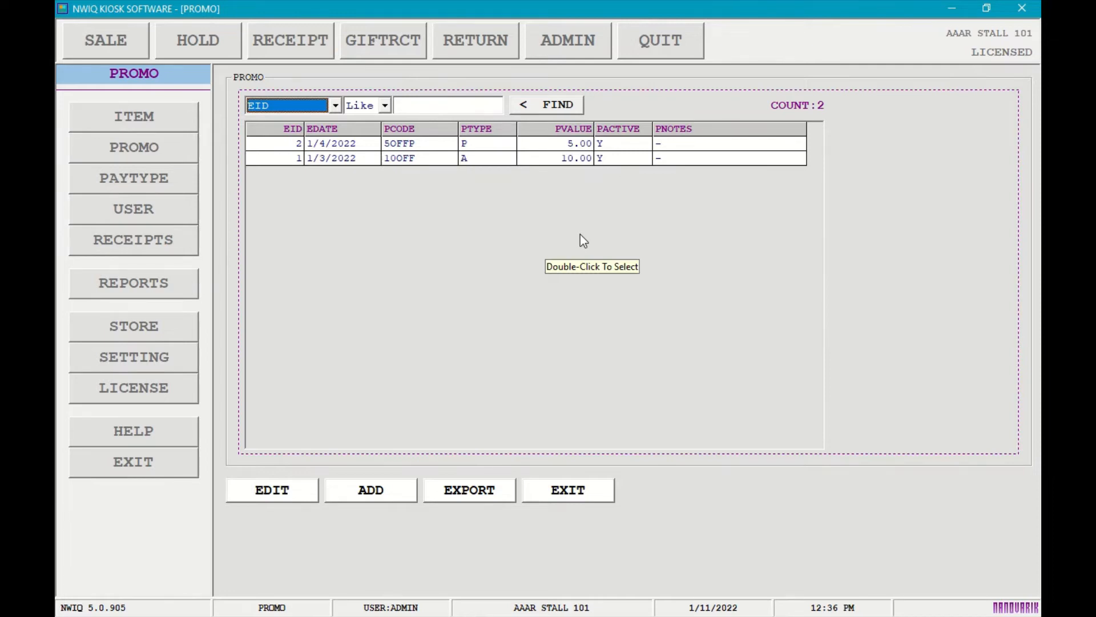
double_click(426, 143)
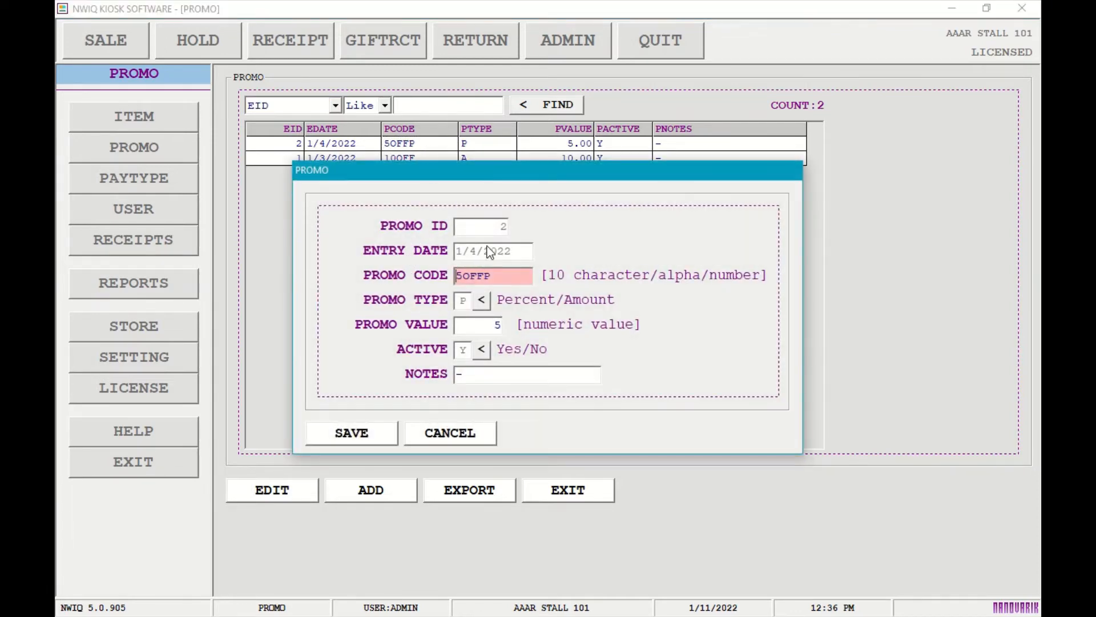
left_click(457, 278)
left_click(483, 300)
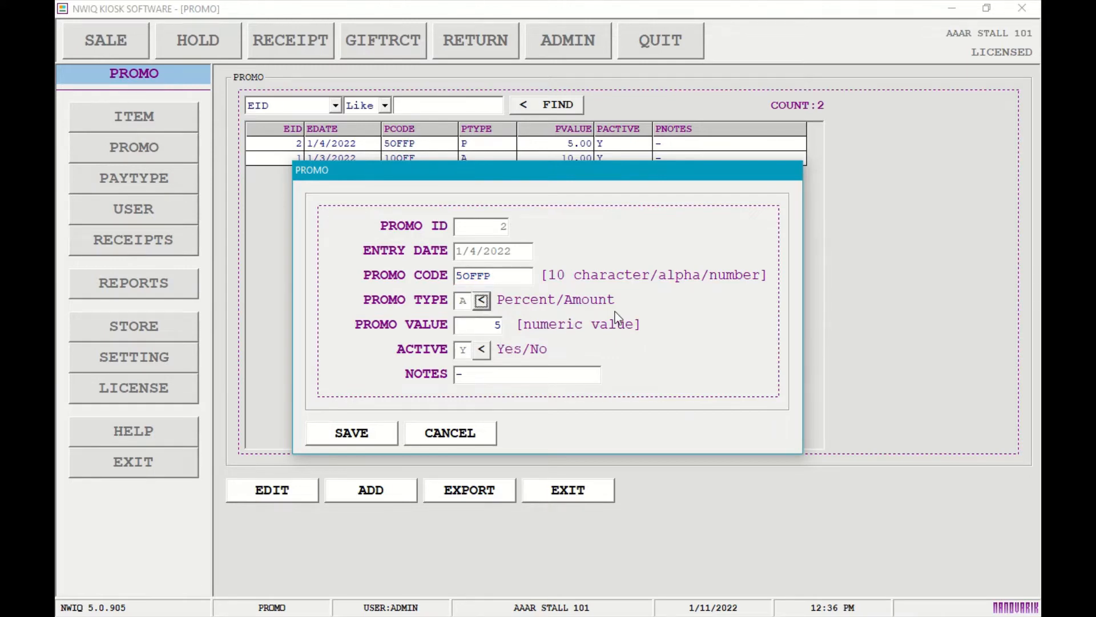
left_click(481, 301)
left_click(362, 436)
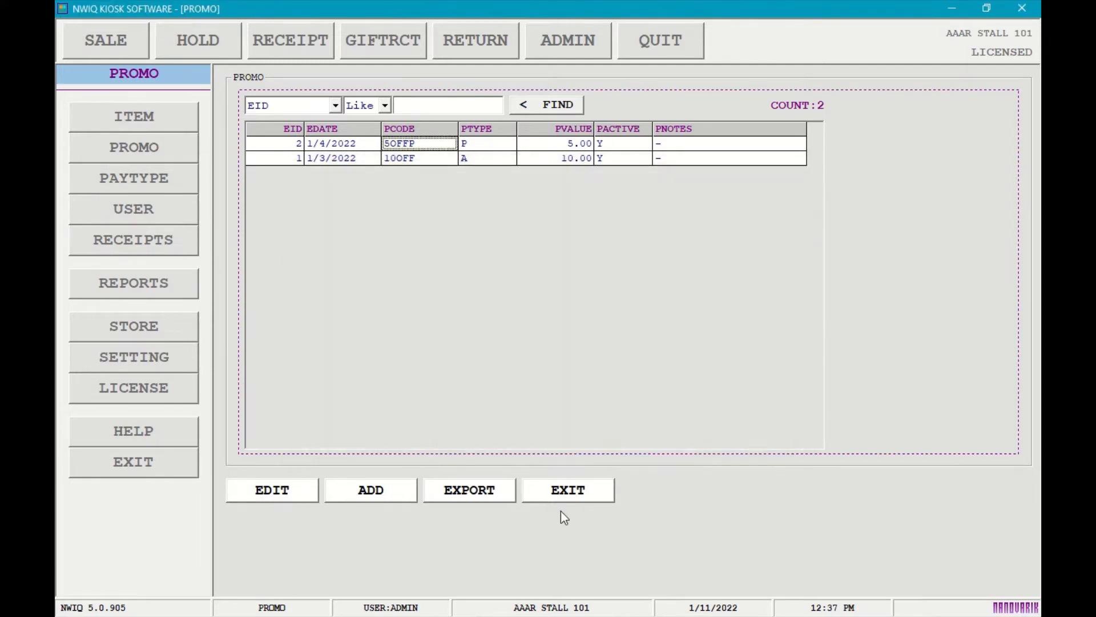
left_click(578, 508)
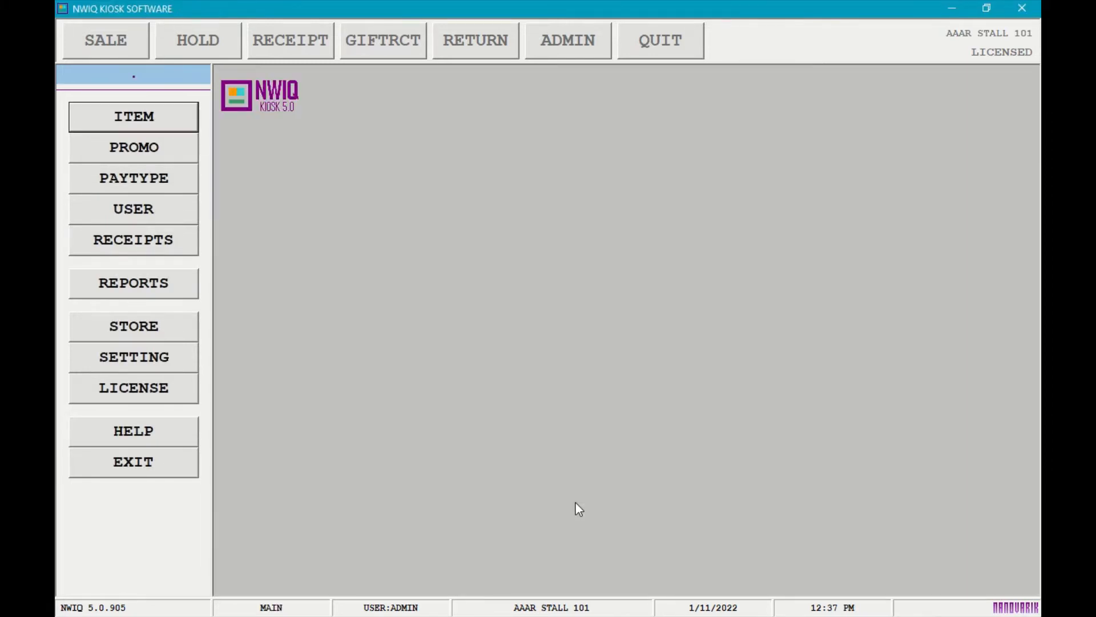
Add a new pay type named SPECIALCRD with notes "-", save it and close the pay type list.
left_click(151, 181)
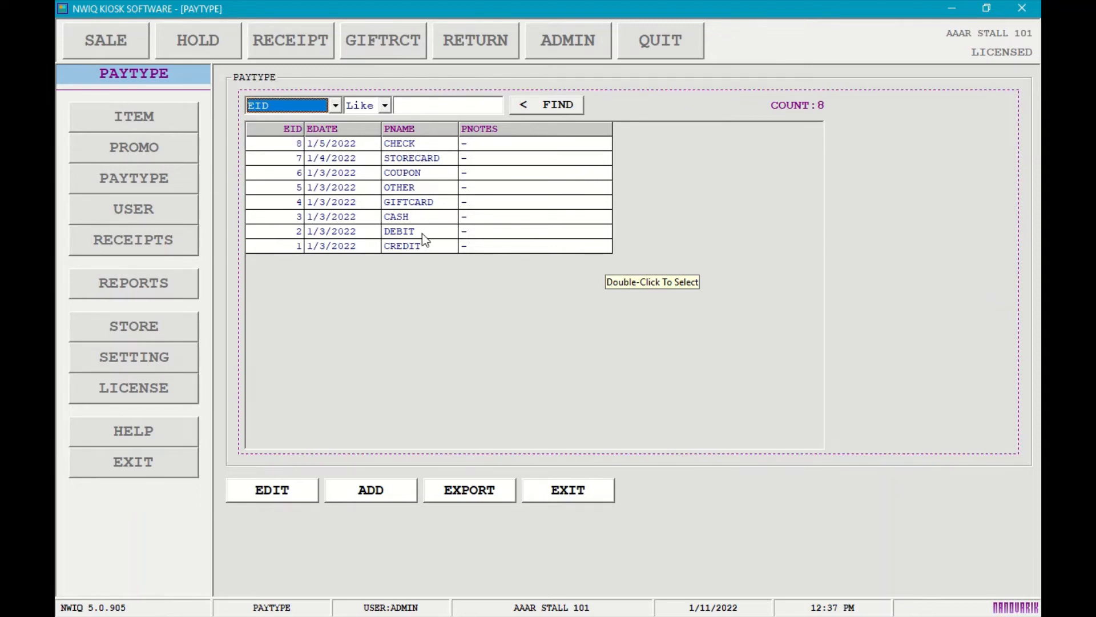
left_click(393, 506)
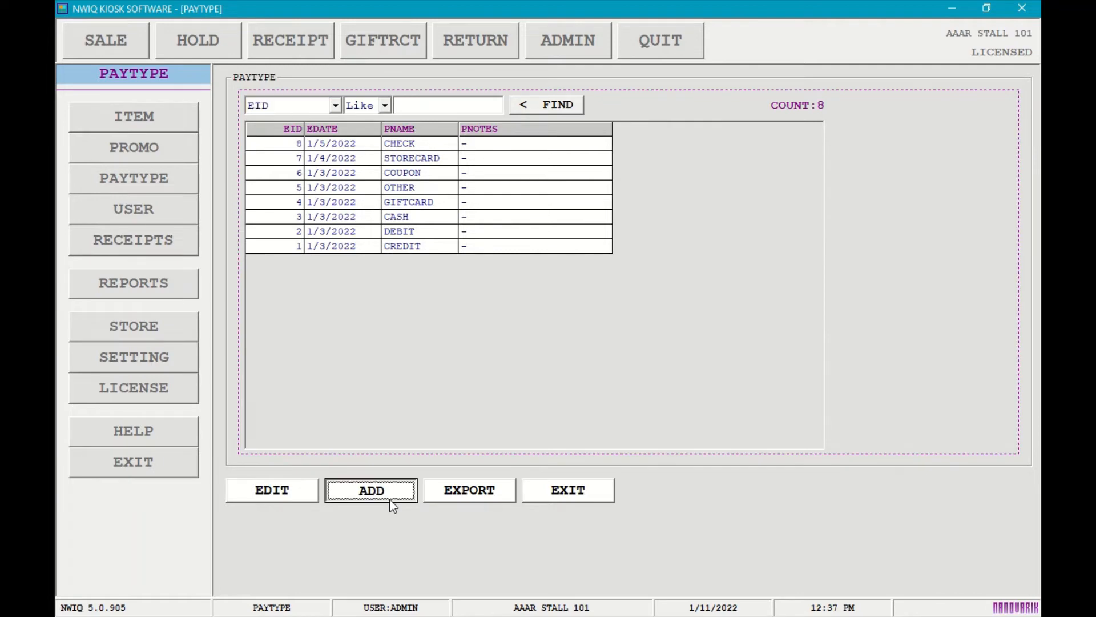
type("s")
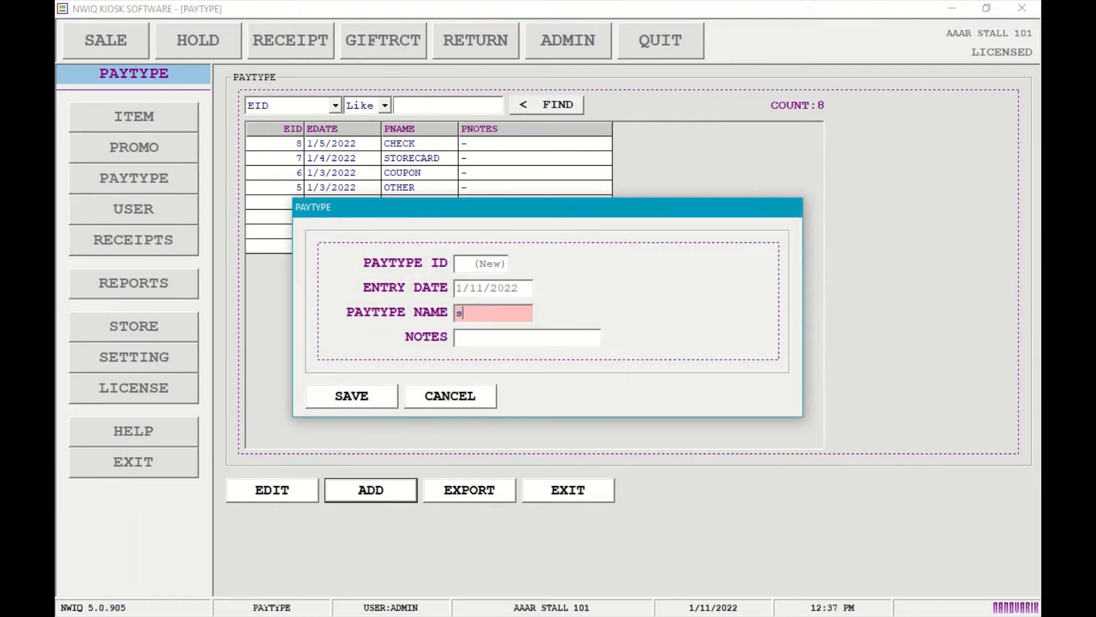
type("PECIAL-CRD")
key("Tab")
type("-")
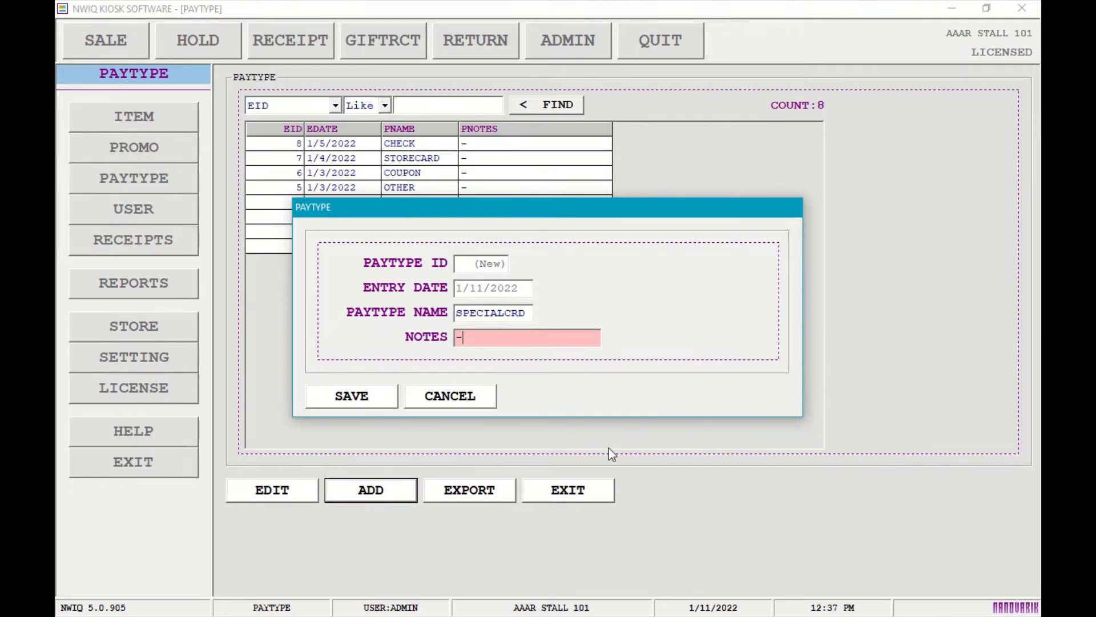
left_click(375, 395)
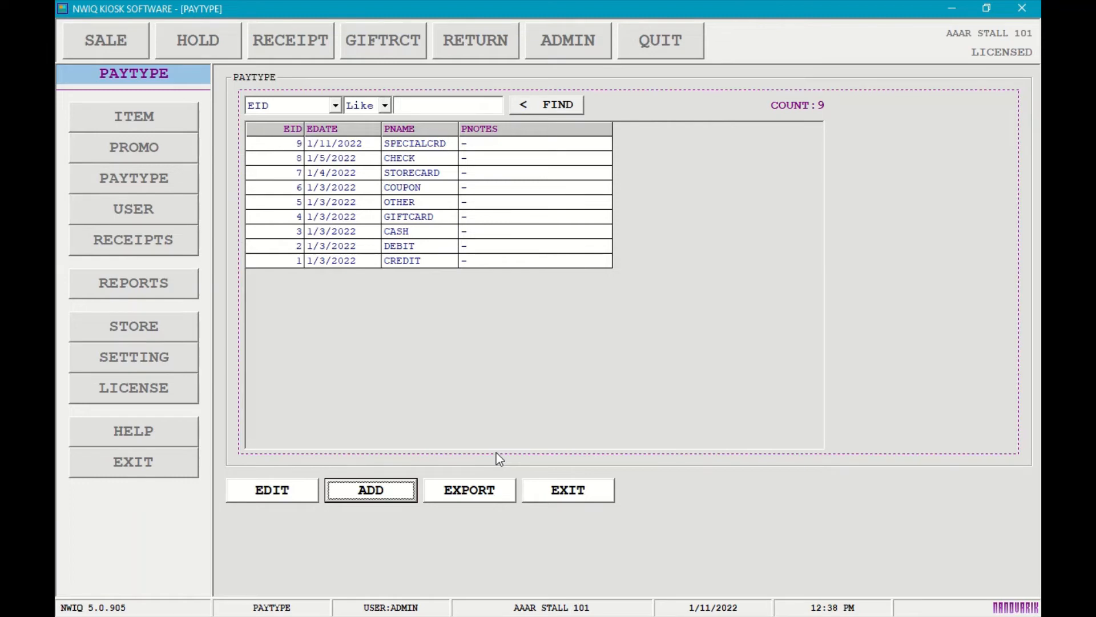
left_click(578, 491)
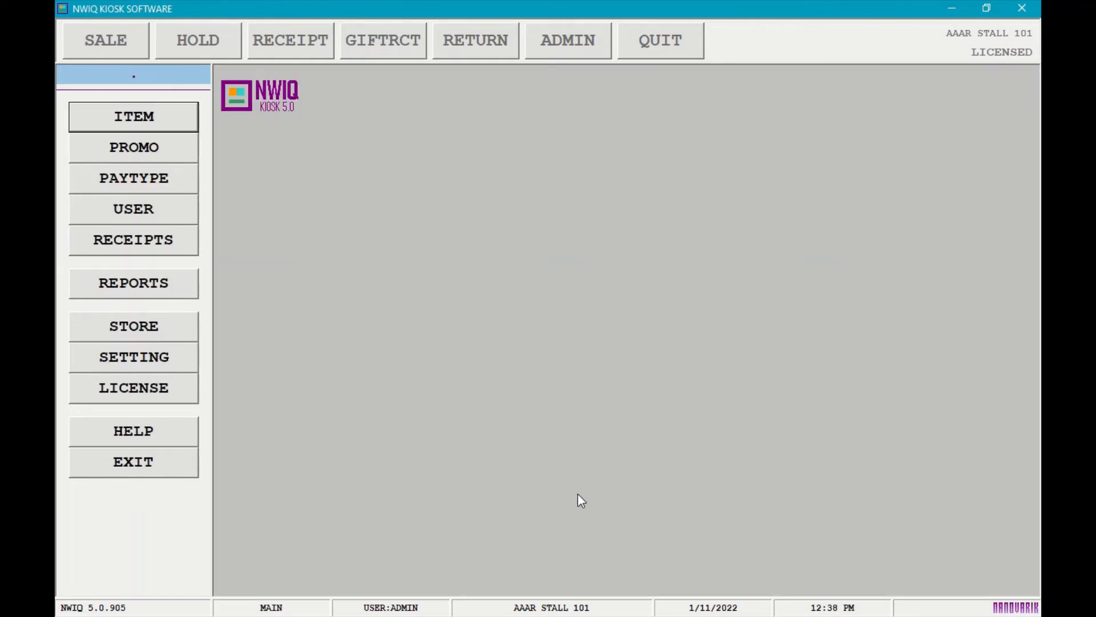
Review the User1 login record without changing it, and close the user list.
left_click(157, 218)
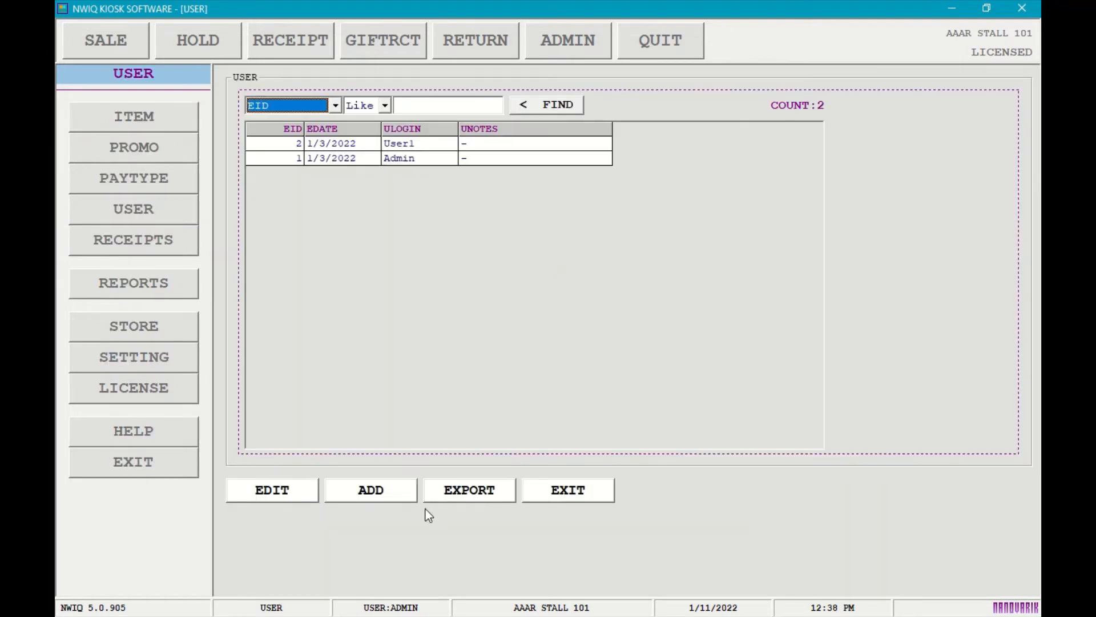
double_click(416, 143)
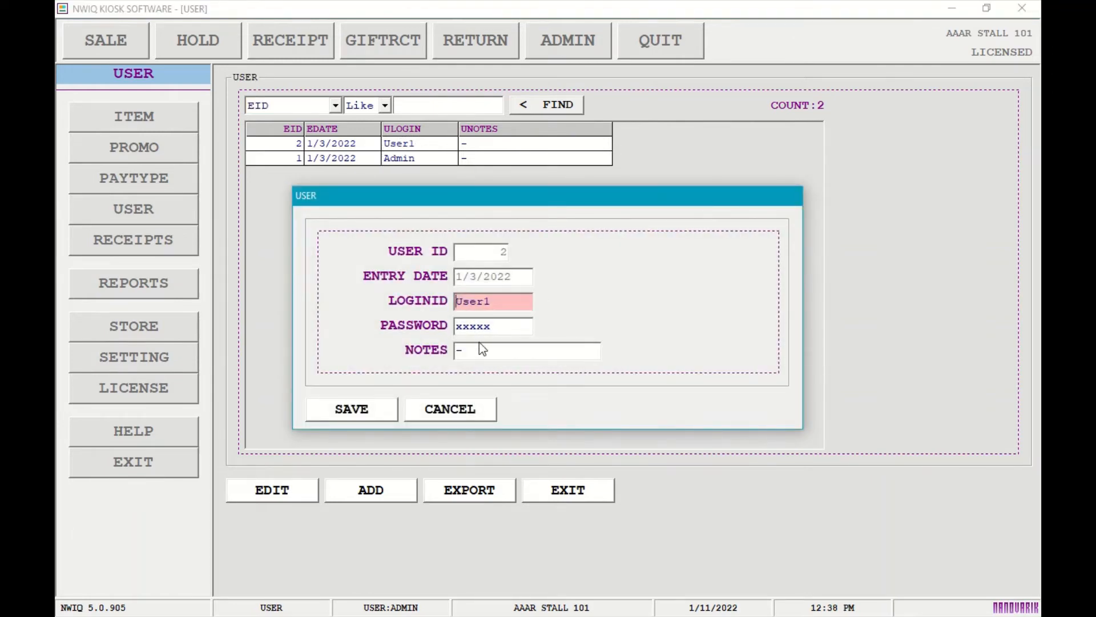
left_click(448, 409)
left_click(574, 491)
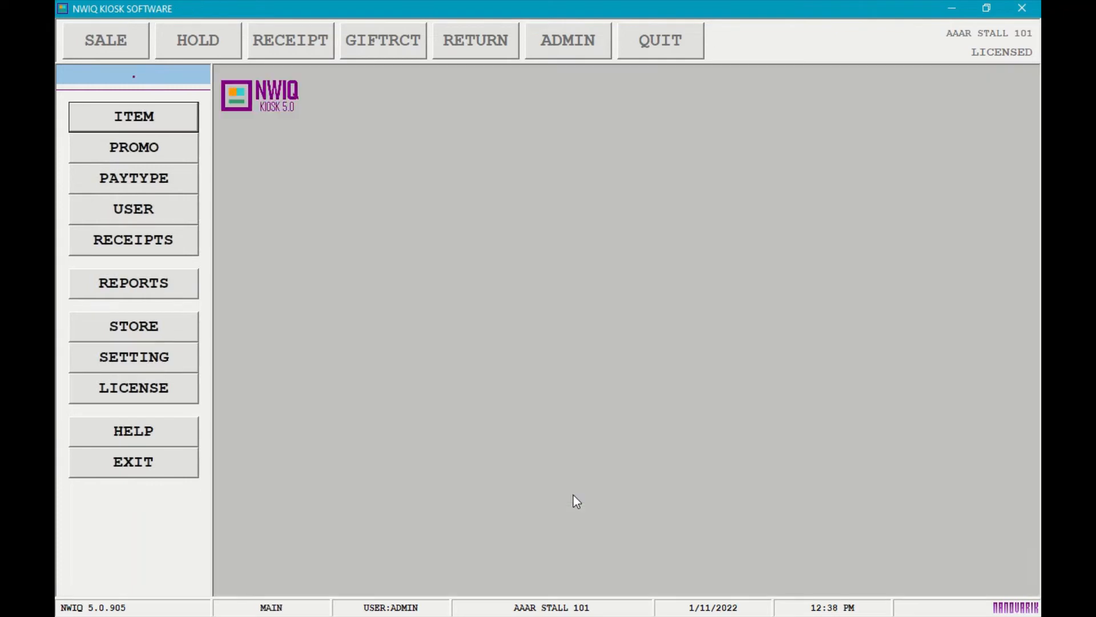
Examine the receipts list across its promo, discount, tax and payment columns, and close it.
left_click(156, 239)
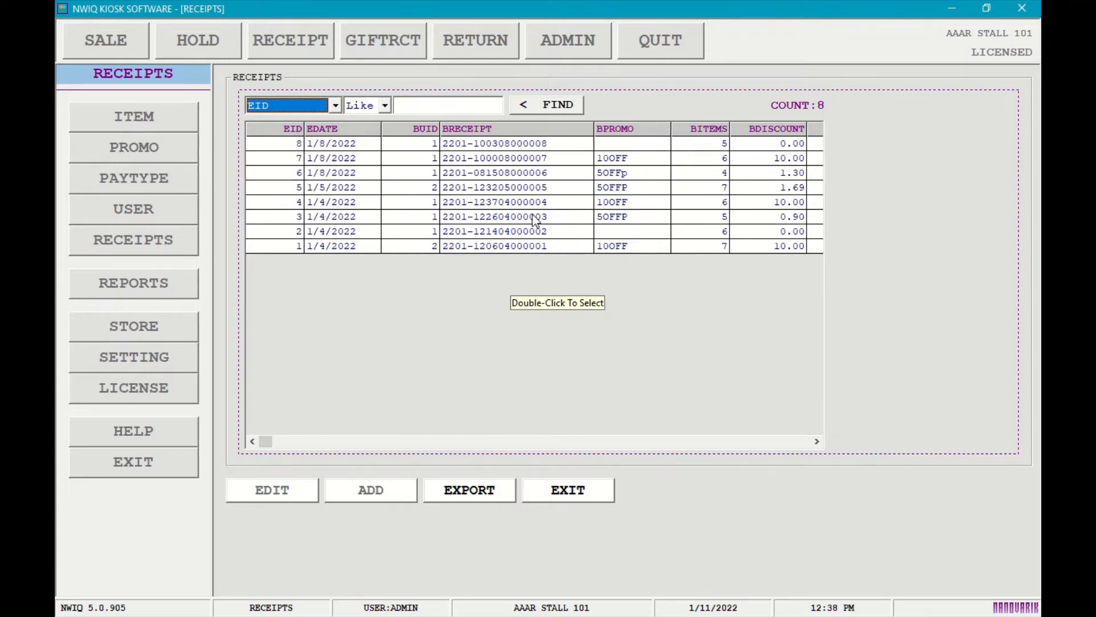
left_click(534, 190)
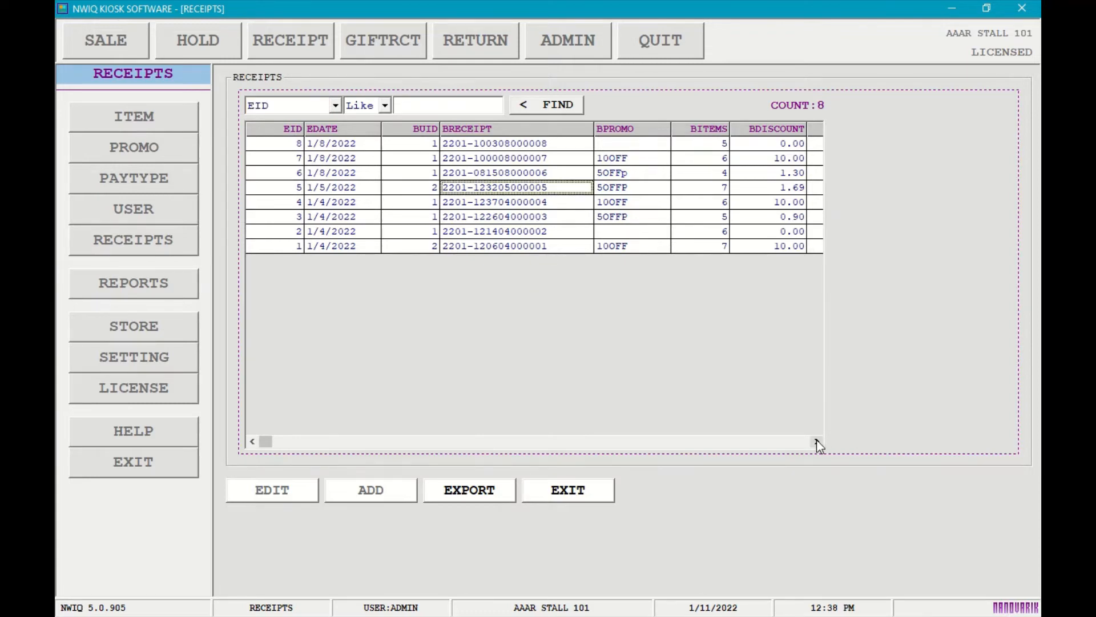
left_click(817, 440)
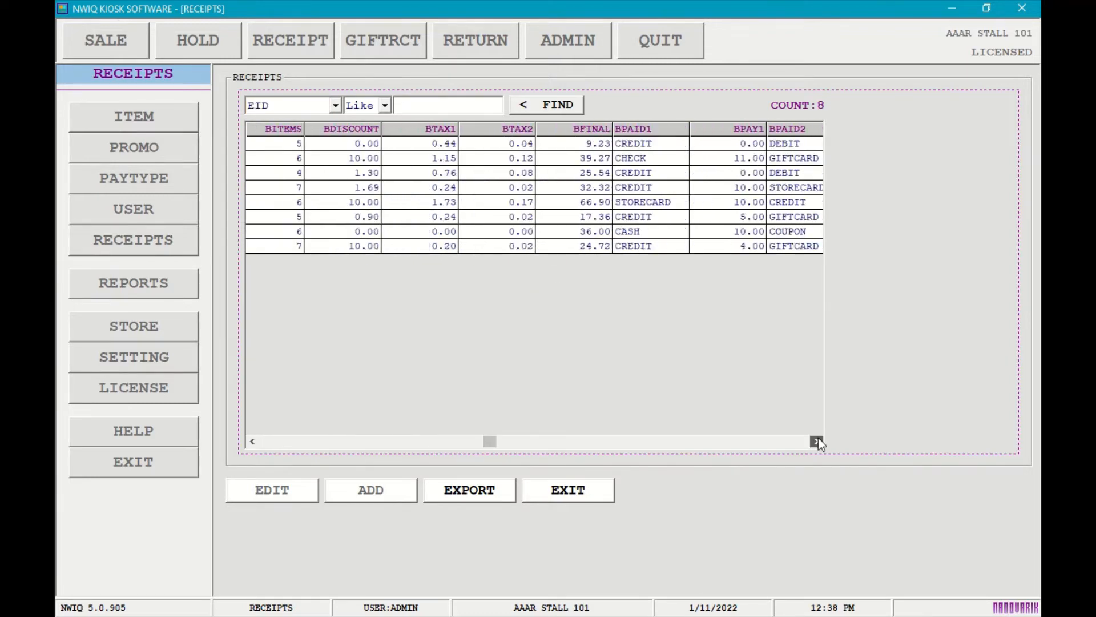
left_click(817, 440)
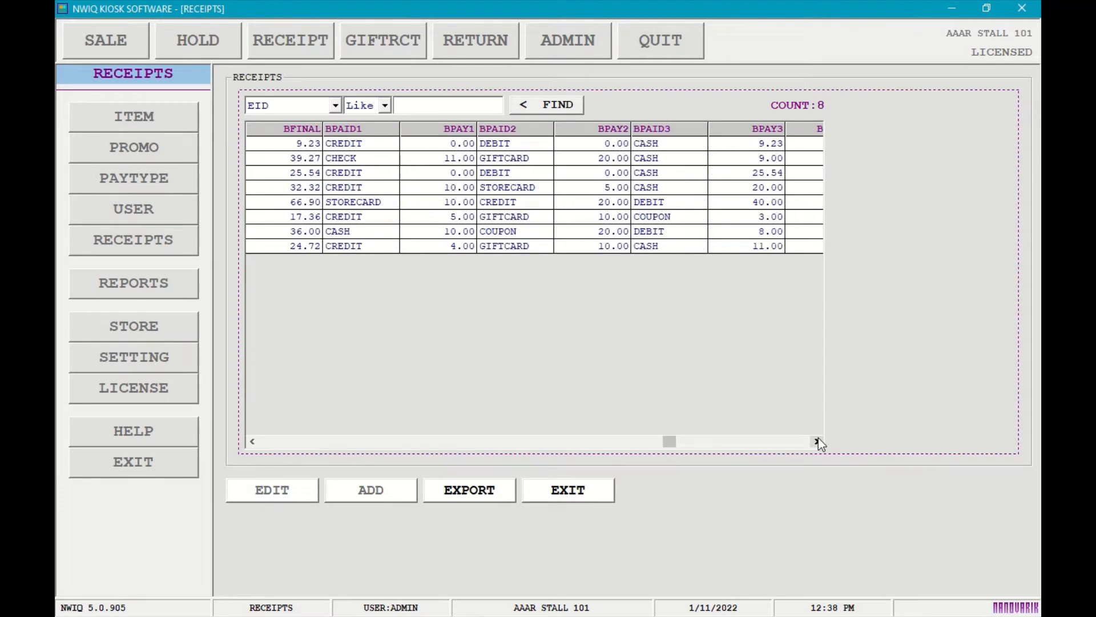
left_click(259, 433)
left_click(257, 443)
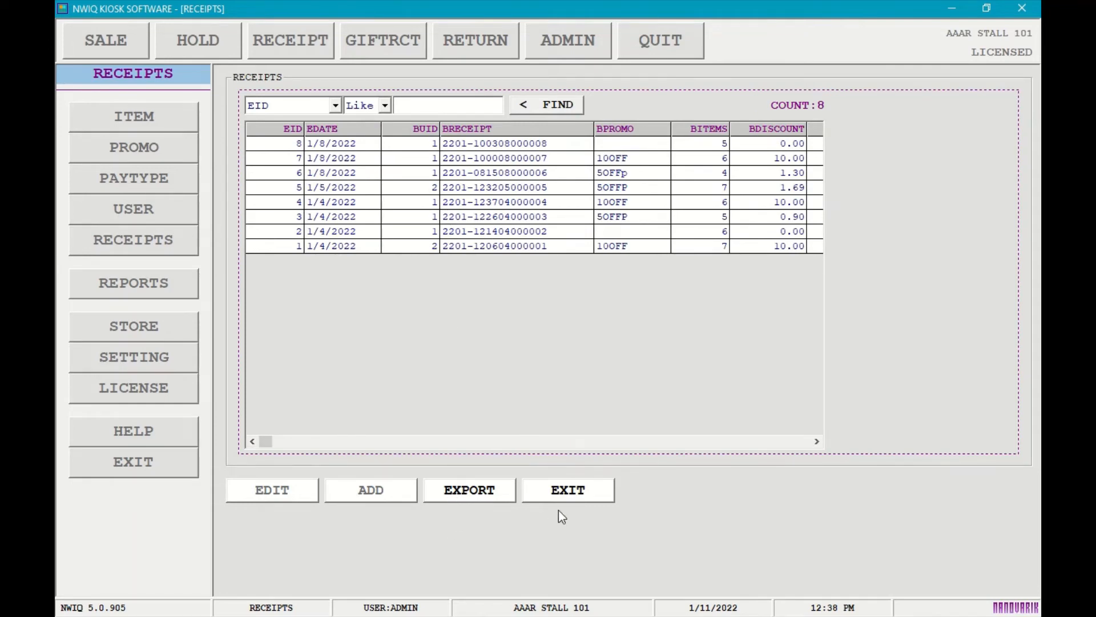
left_click(580, 498)
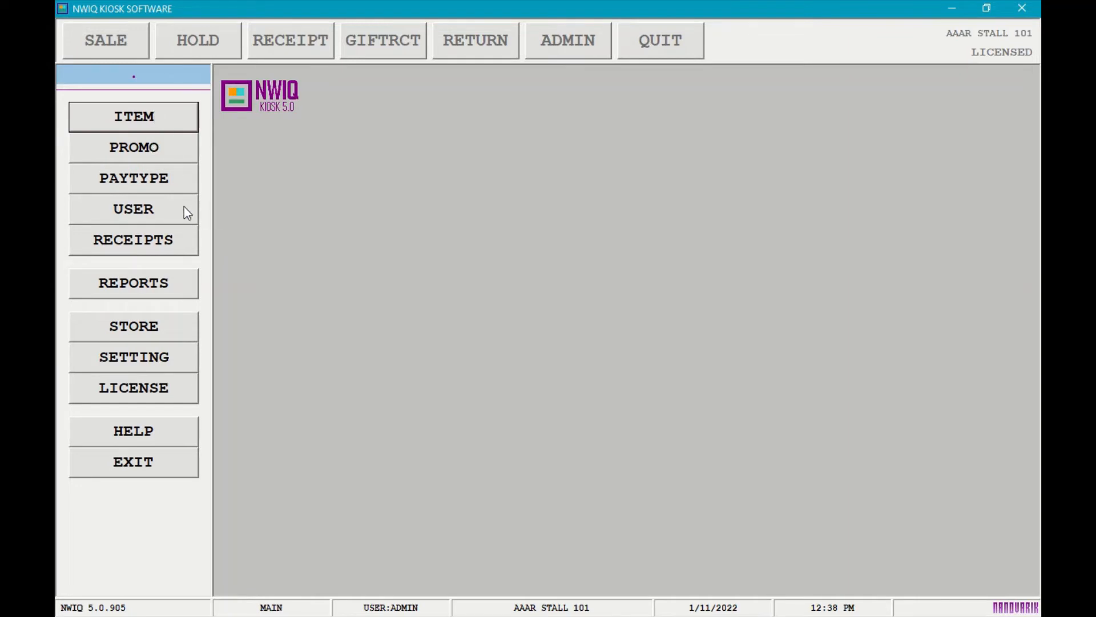
View the available report types without running one, and leave the admin module.
left_click(184, 278)
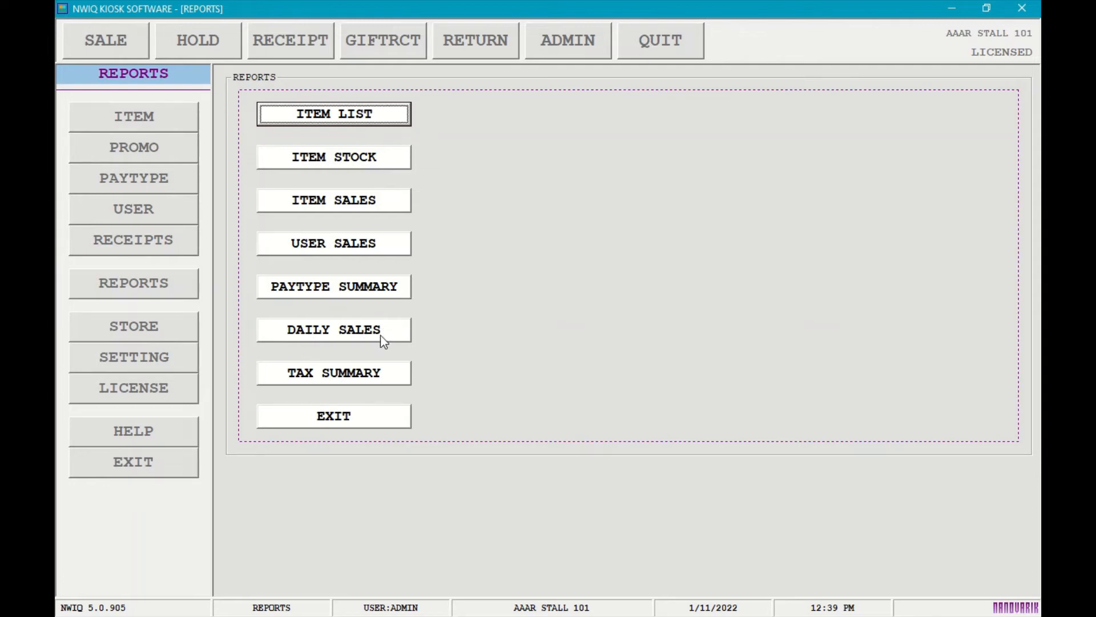
left_click(376, 428)
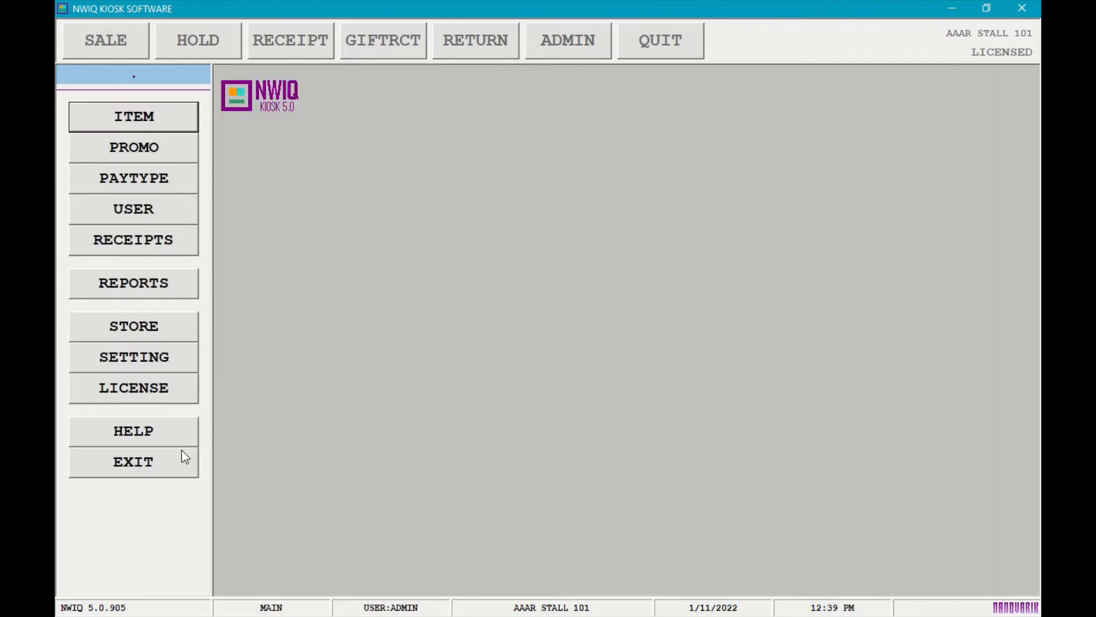
left_click(153, 467)
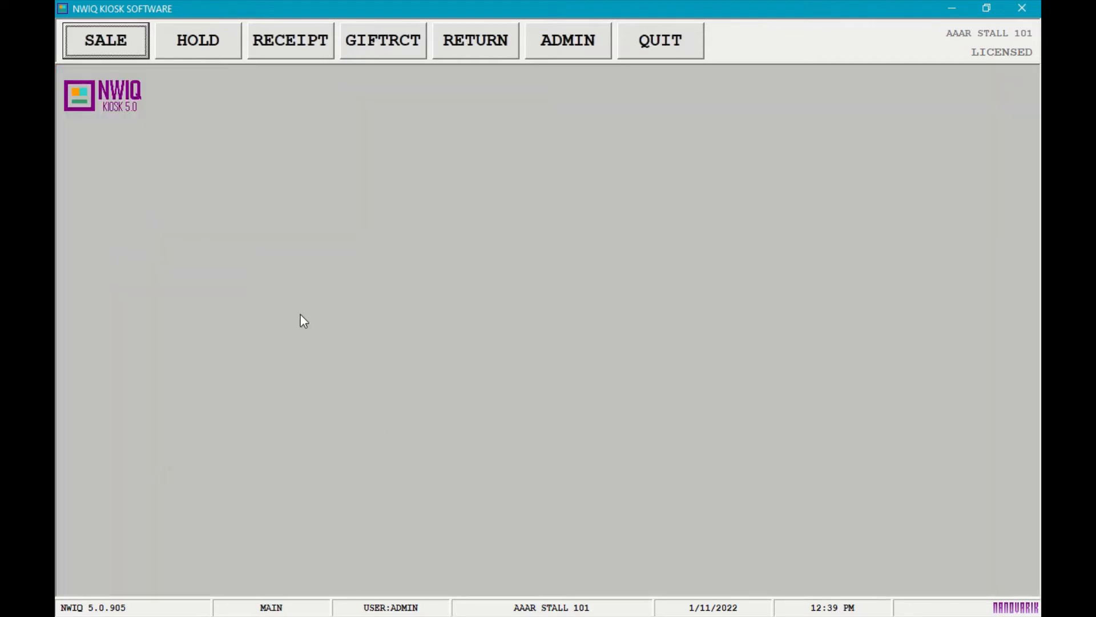
Start a new sale to examine how the item grid is arranged by group, and cancel the sale.
left_click(120, 54)
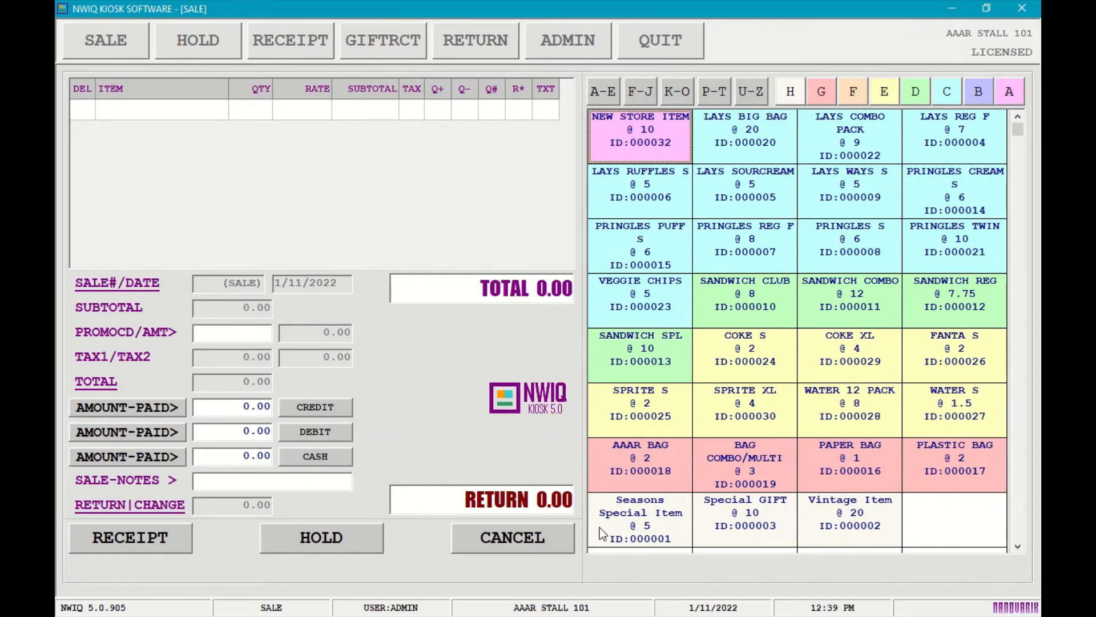
left_click(540, 530)
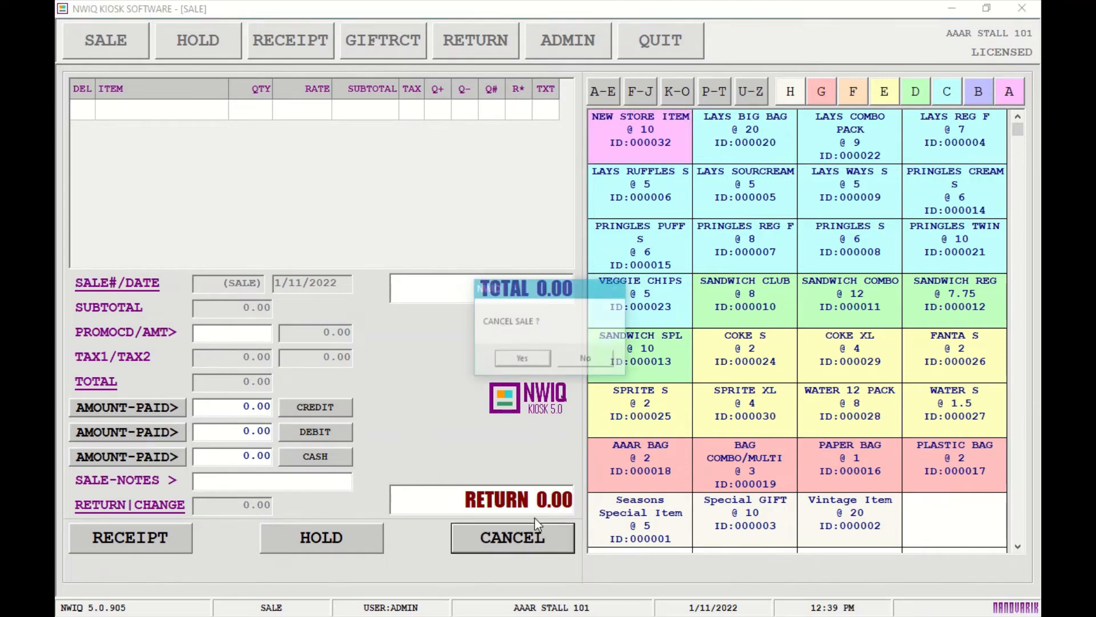
left_click(524, 361)
Set item sorting by group to N in the store settings, save the change and close the settings.
left_click(574, 53)
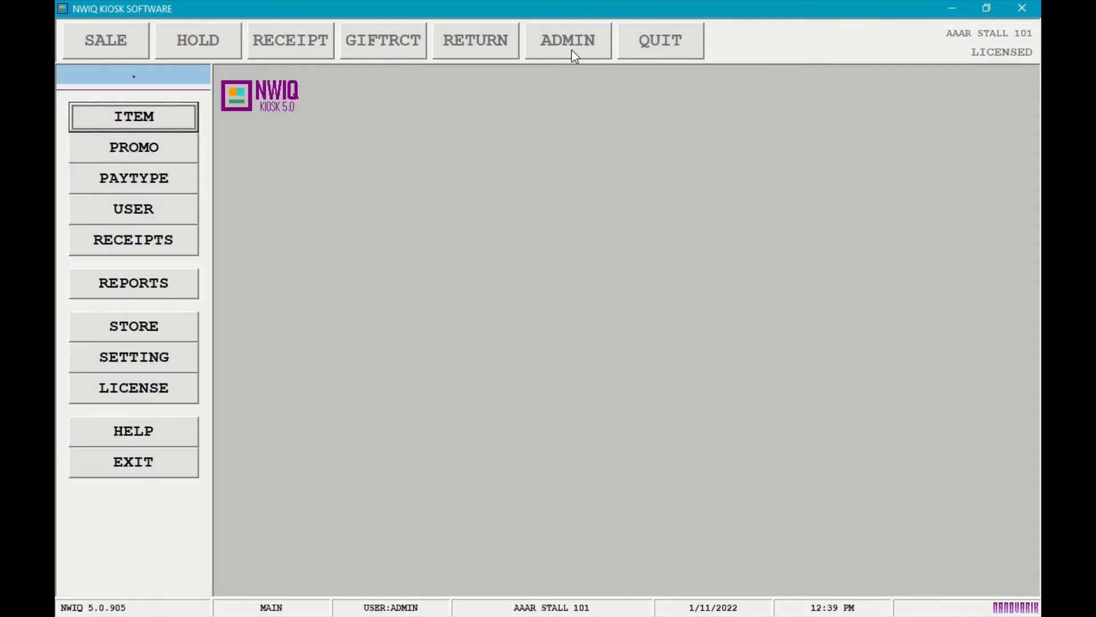
left_click(160, 351)
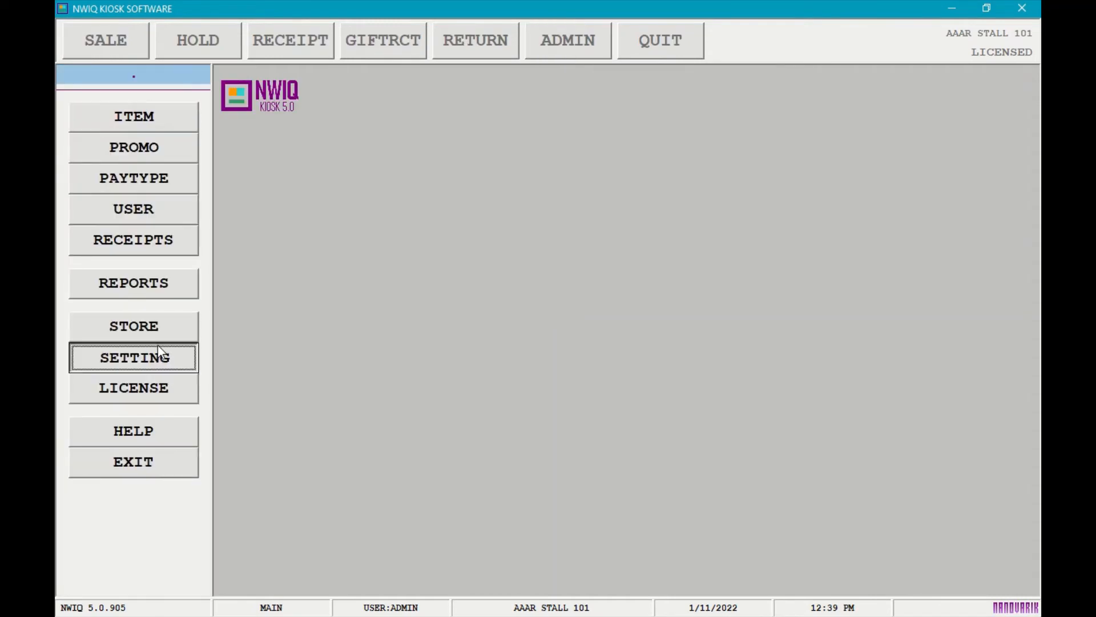
left_click(291, 450)
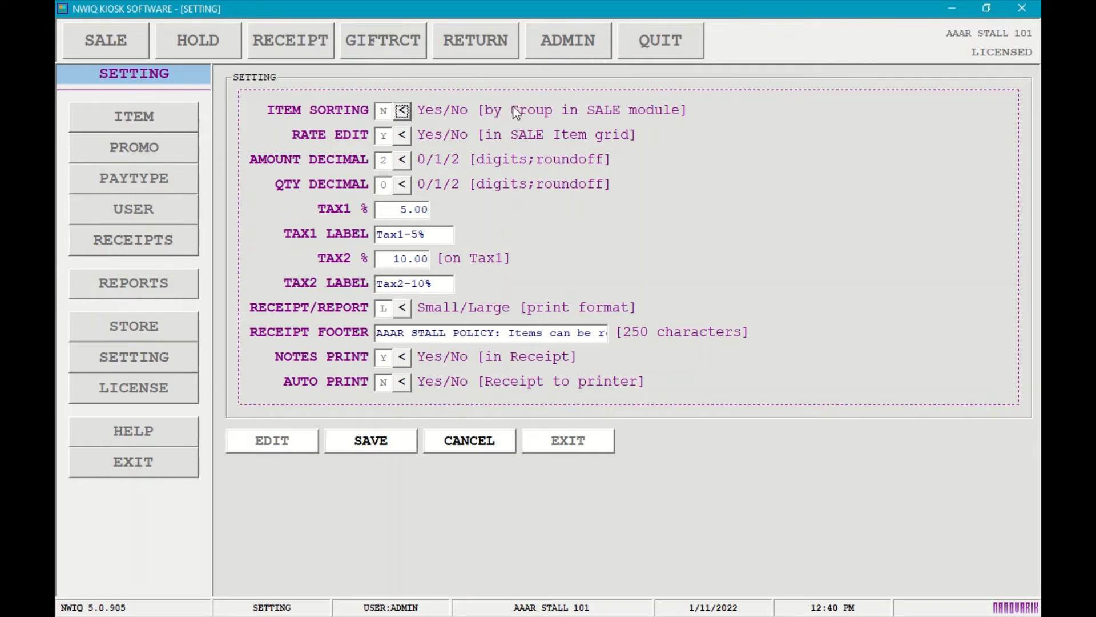
left_click(384, 445)
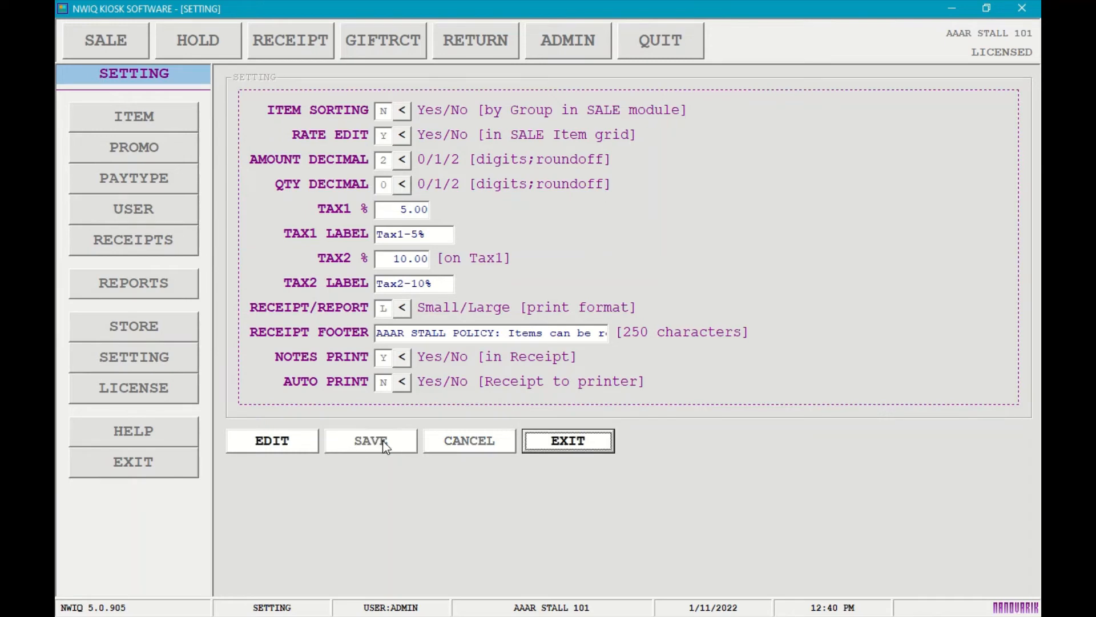
left_click(575, 449)
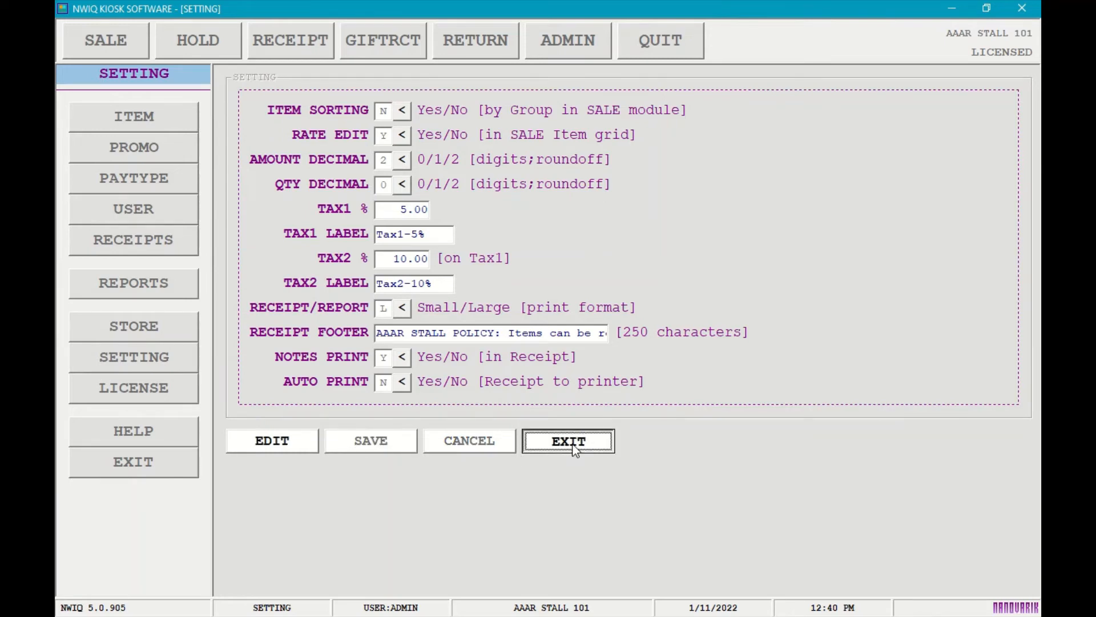
Leave the admin module and start a new sale with one SANDWICH REG and one WATER S.
left_click(193, 463)
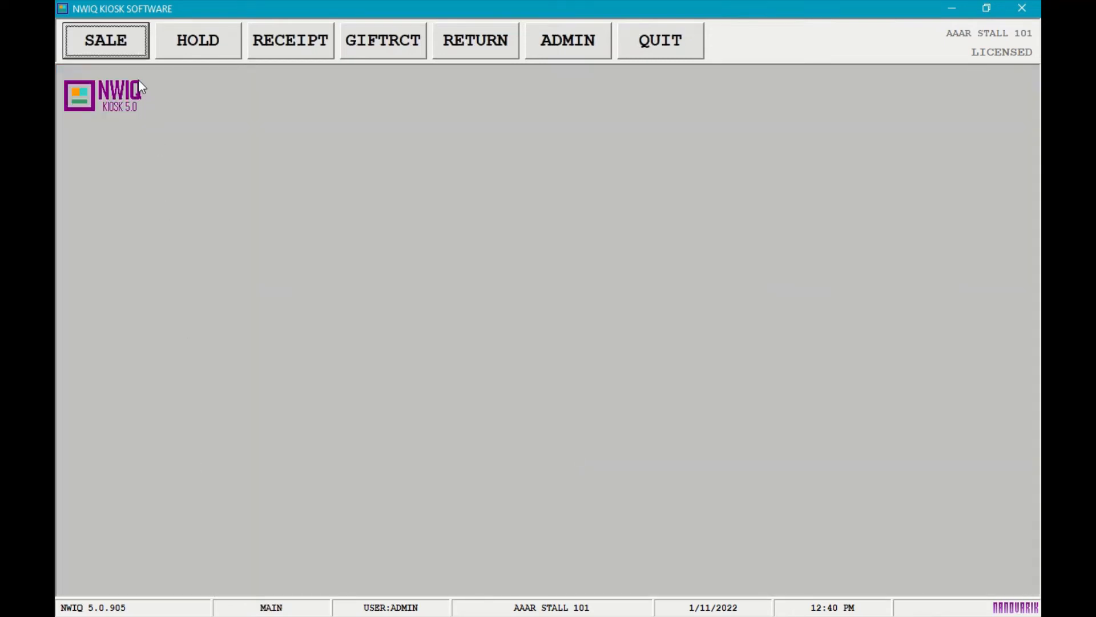
left_click(127, 51)
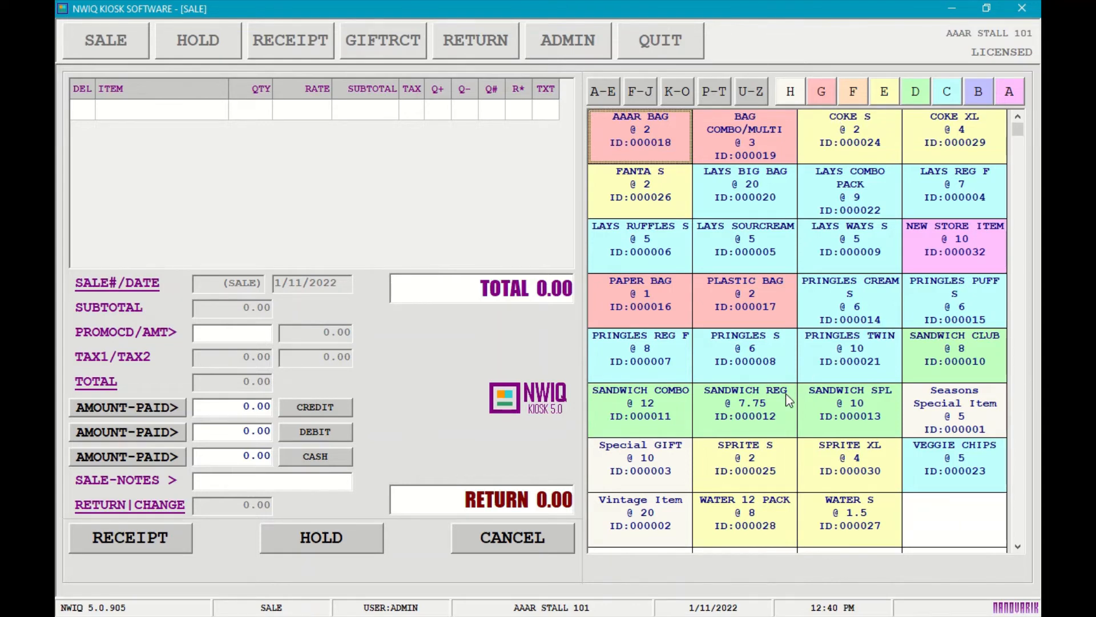
left_click(730, 409)
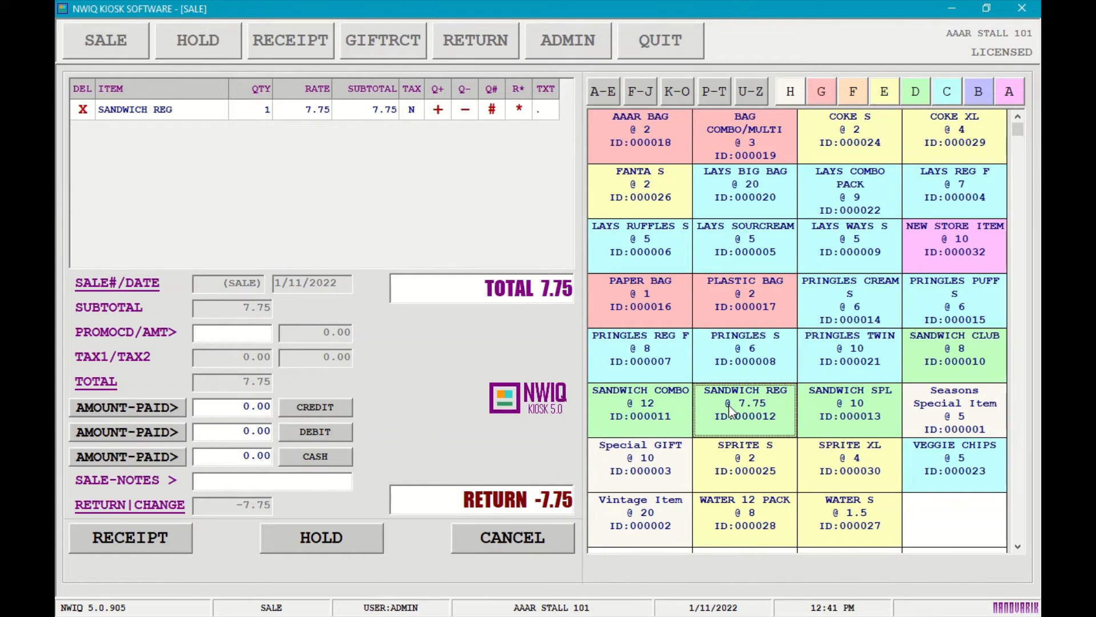
left_click(844, 520)
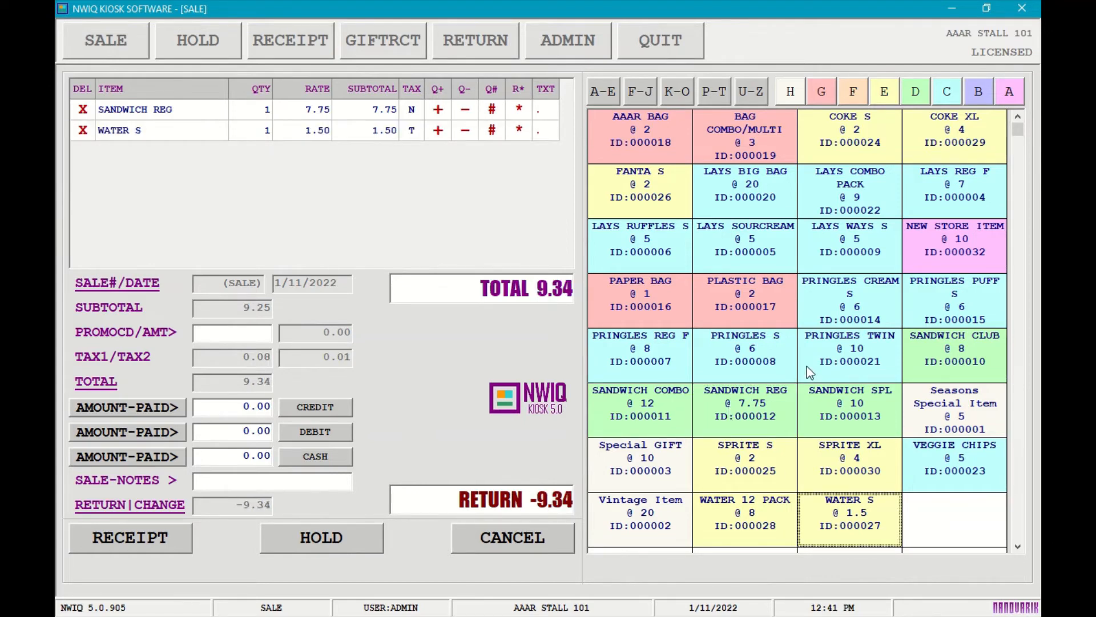
Add one COKE S to the sale, and adjust the SANDWICH REG quantity one unit at a time up to 5 and back down to 3.
left_click(872, 146)
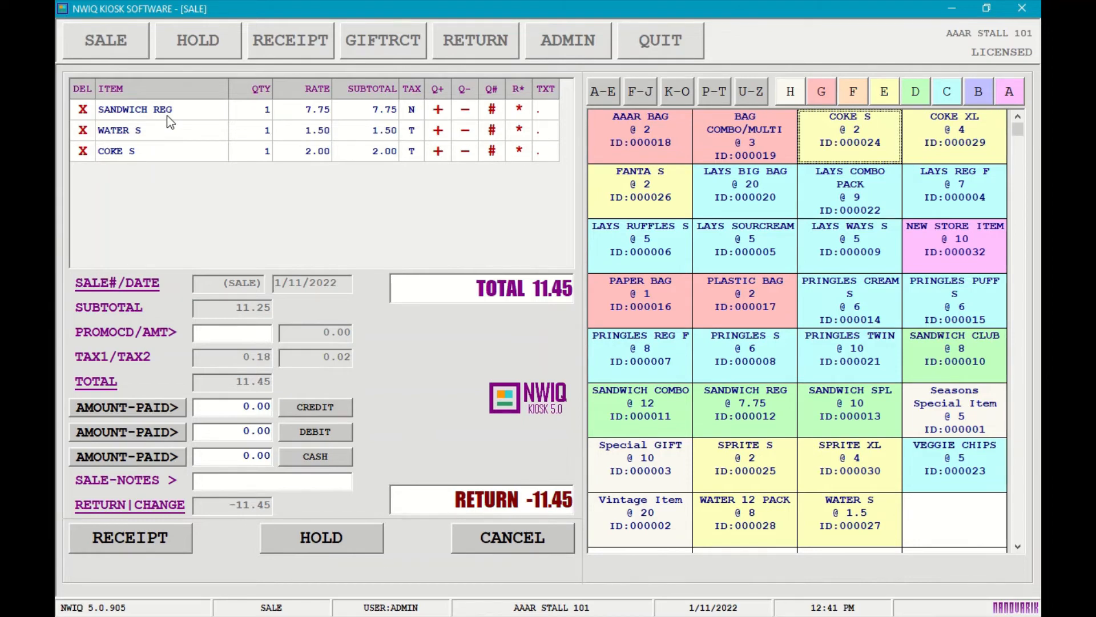
left_click(438, 111)
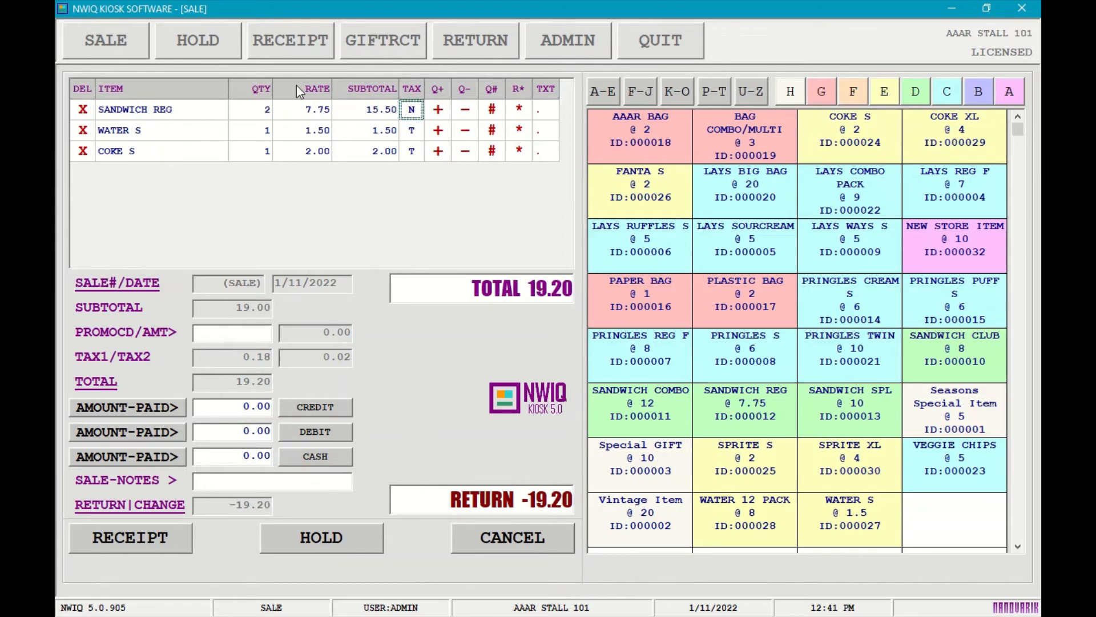
left_click(440, 112)
left_click(444, 120)
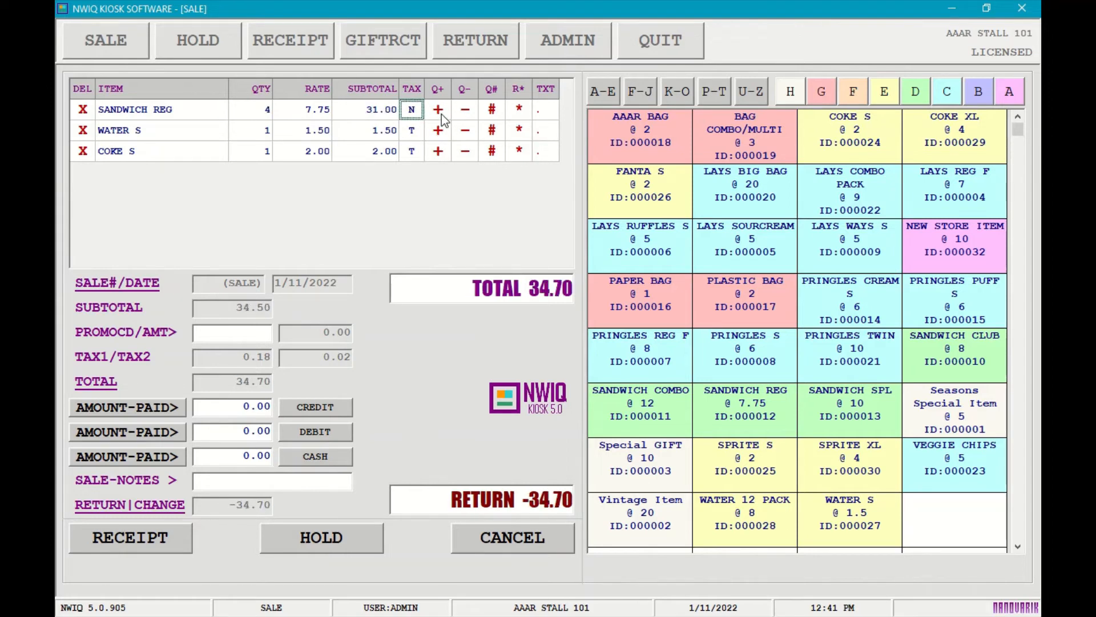
left_click(445, 119)
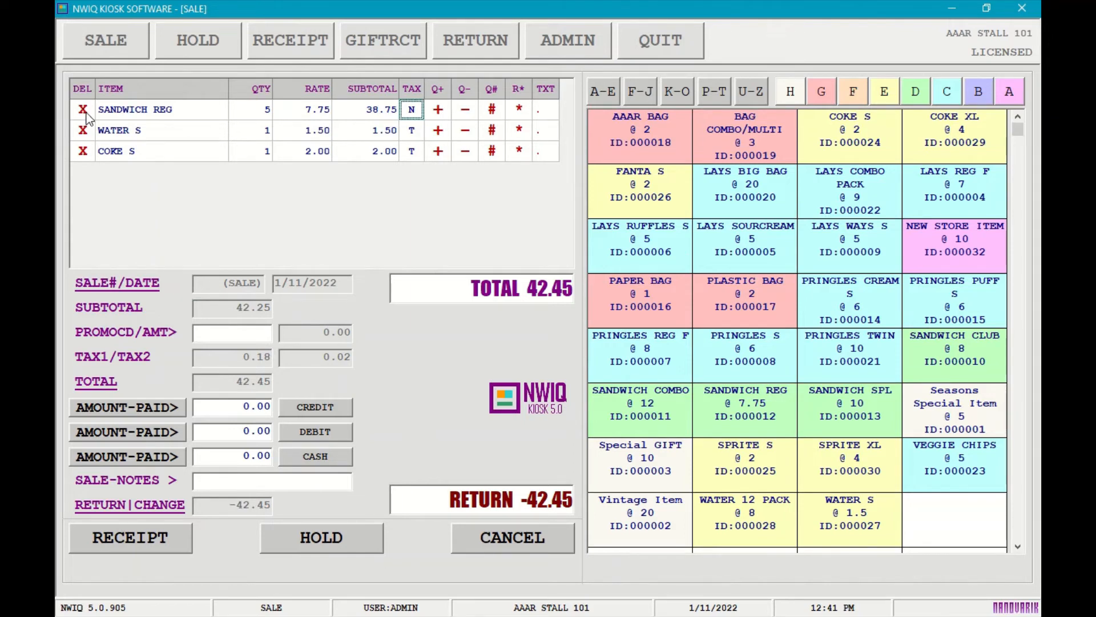
left_click(467, 112)
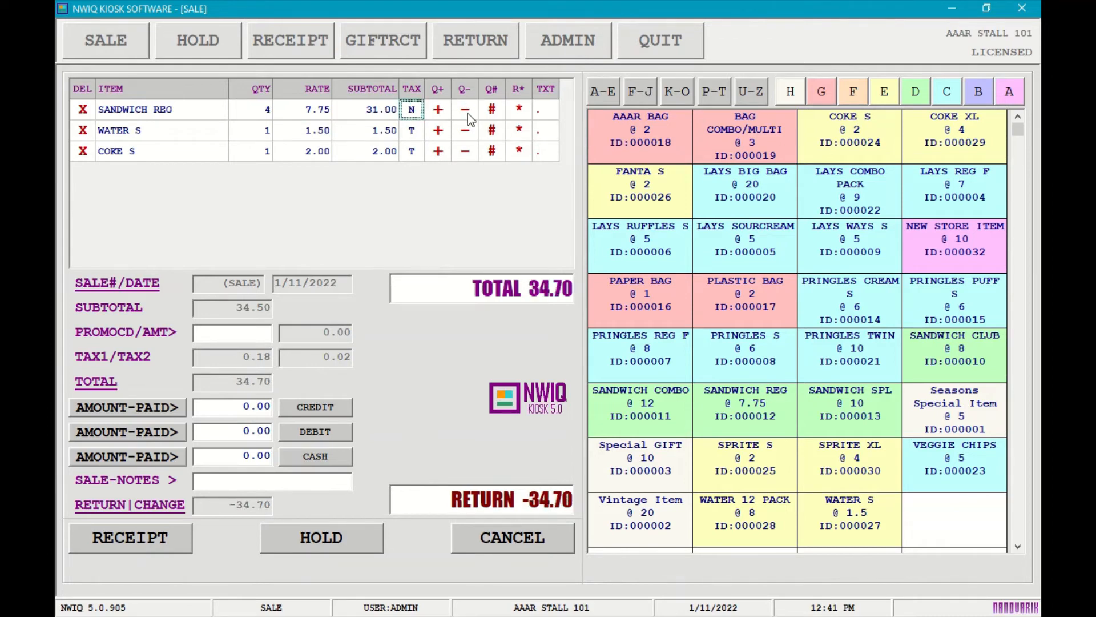
left_click(467, 114)
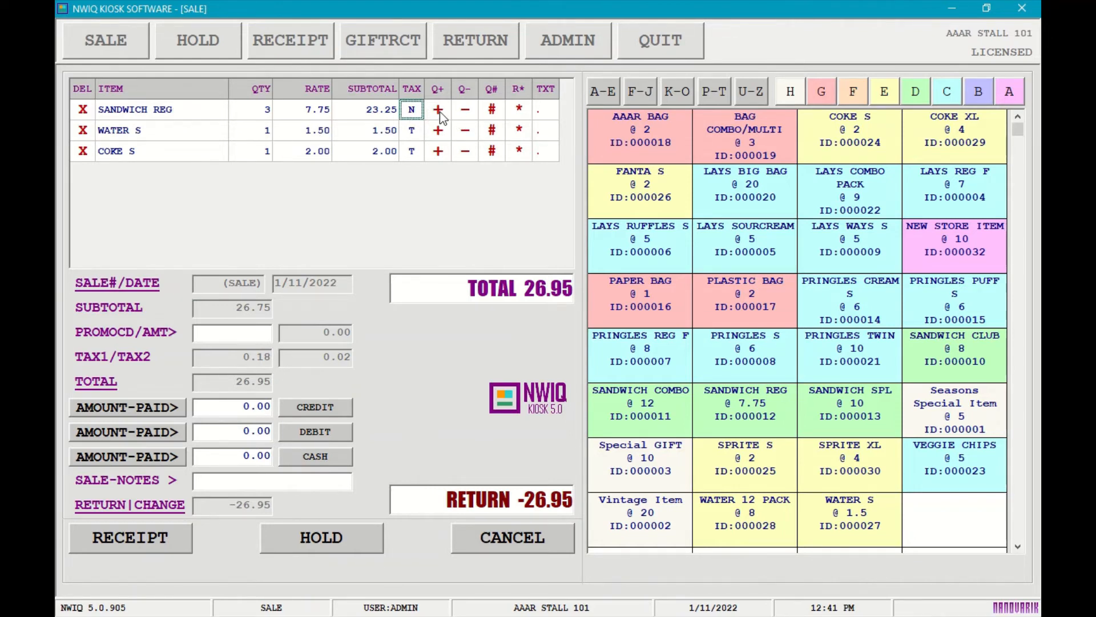
Enter a quantity of 5 and a rate of 7.00 for the SANDWICH REG line.
left_click(492, 110)
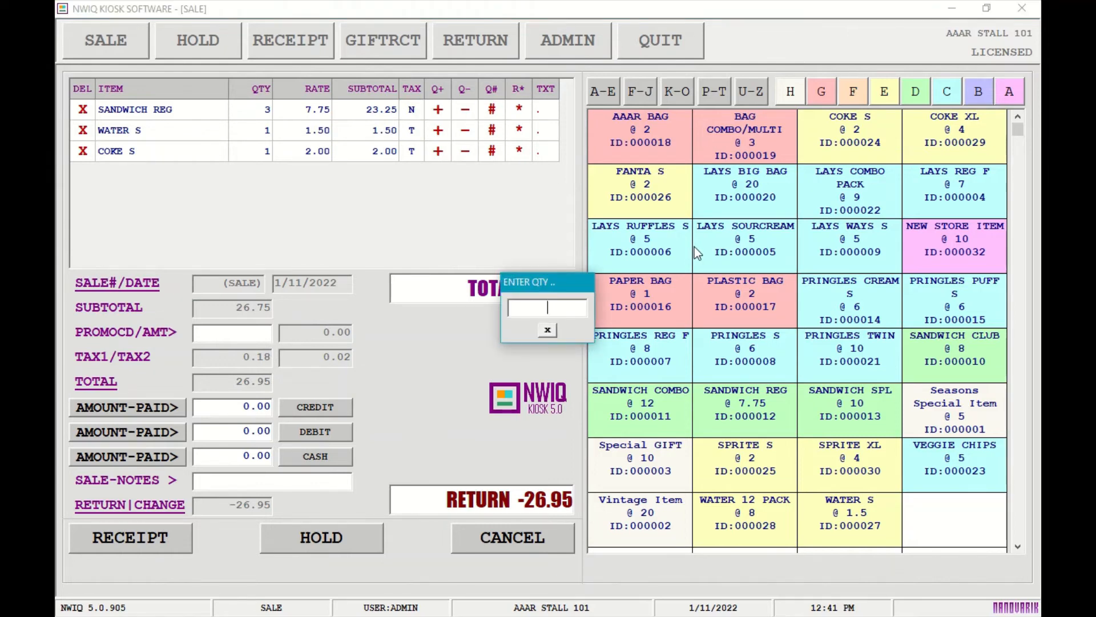
type("5")
key("Return")
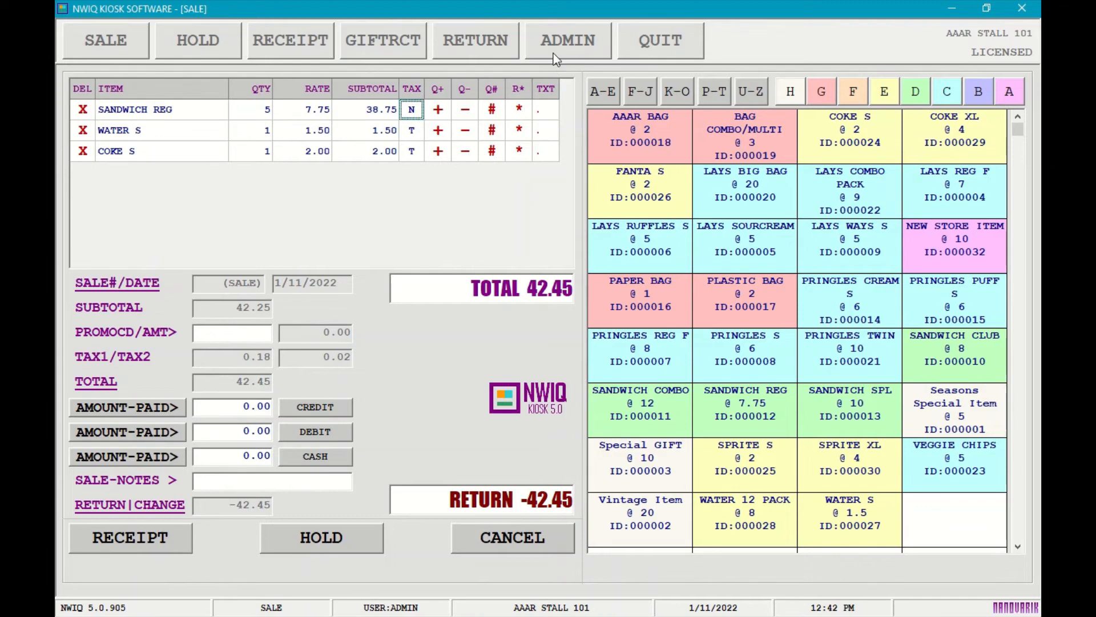
left_click(528, 114)
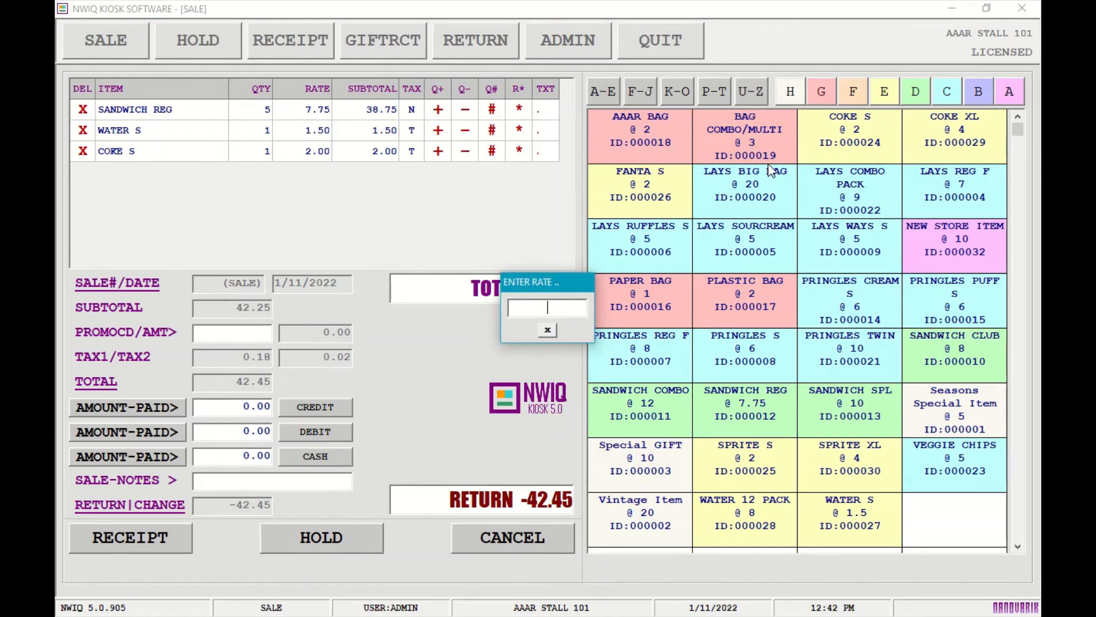
type("7.00")
key("Return")
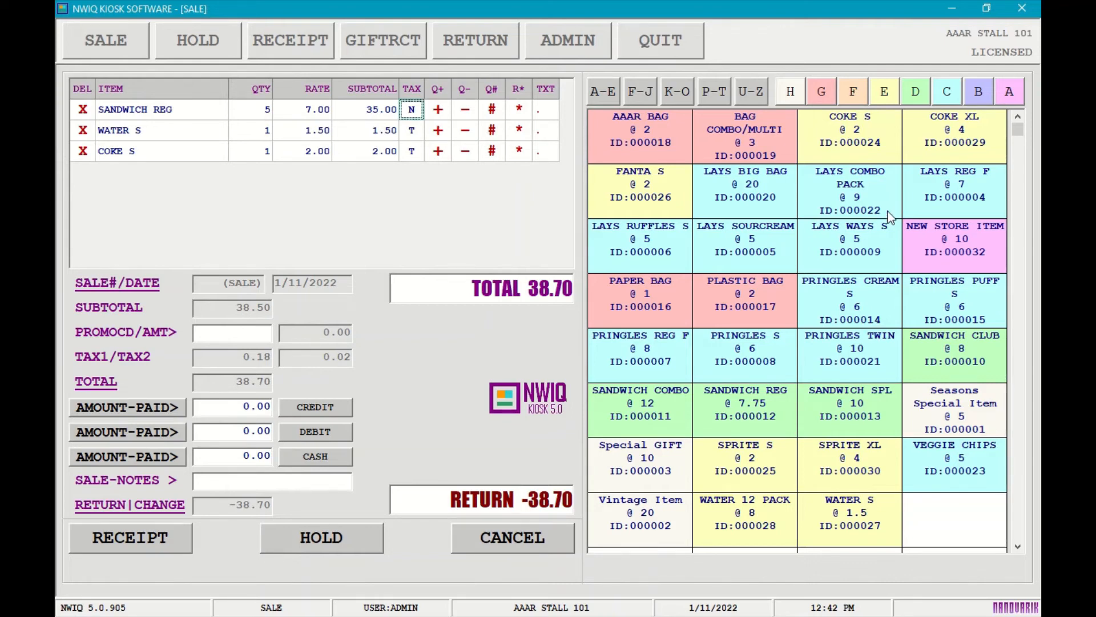
Examine the item grid filtered by letters P-T, by group C and by both combined, and clear the filters.
key("Tab")
key("Tab")
key("Tab")
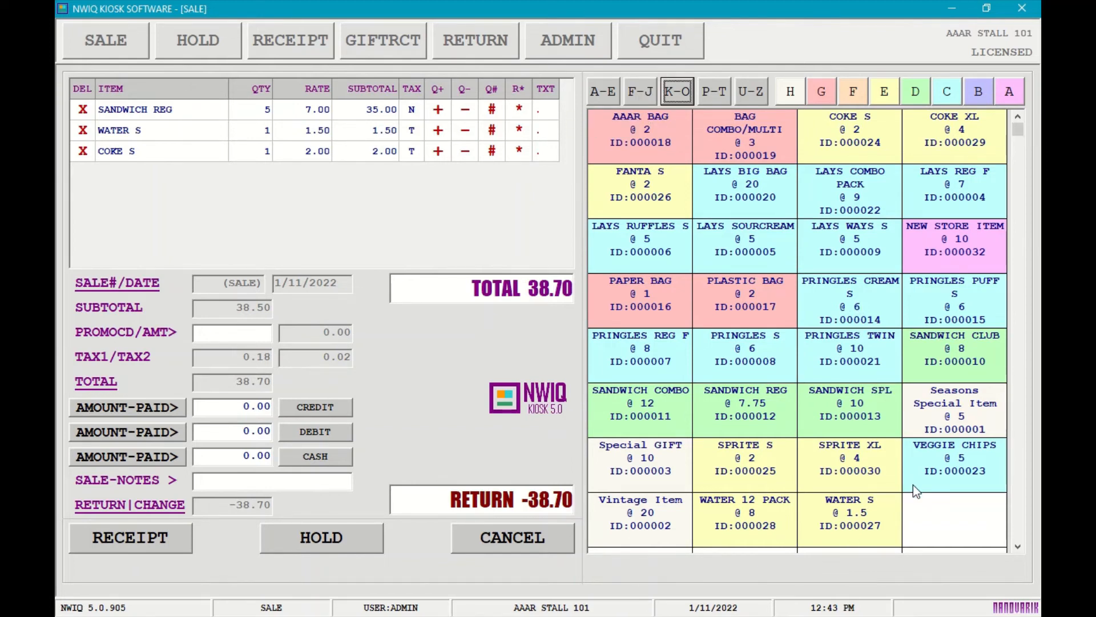
left_click(715, 95)
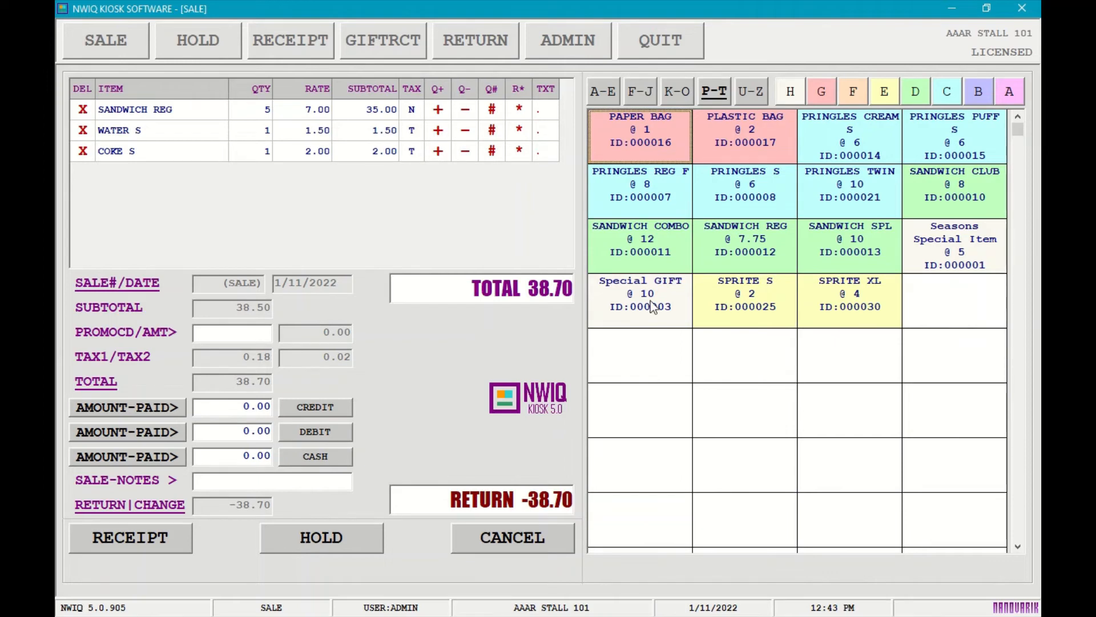
left_click(714, 95)
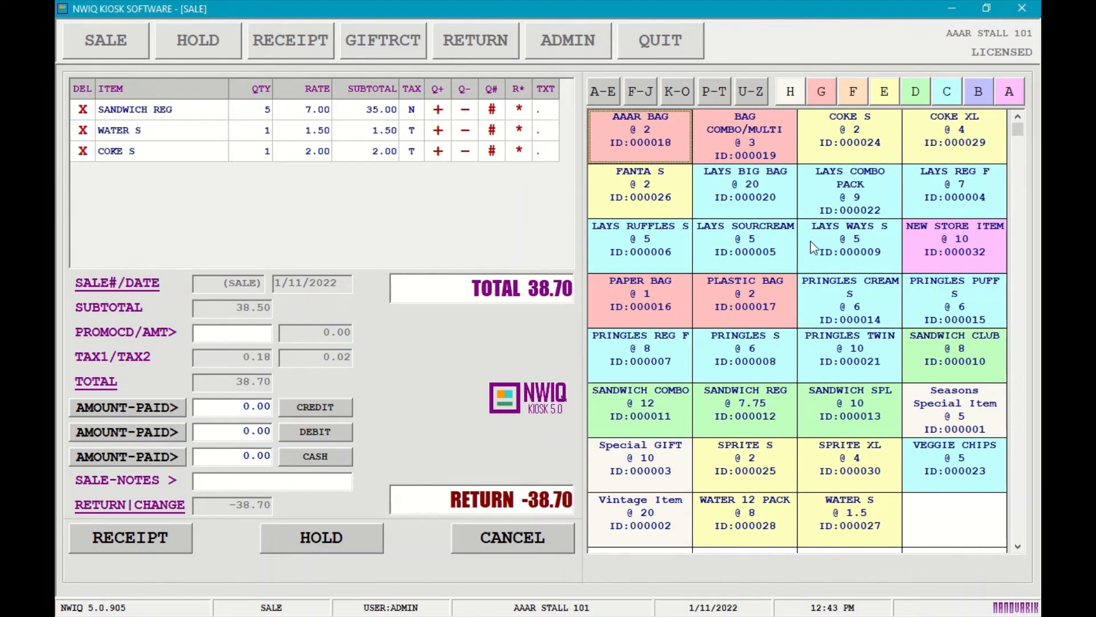
left_click(948, 97)
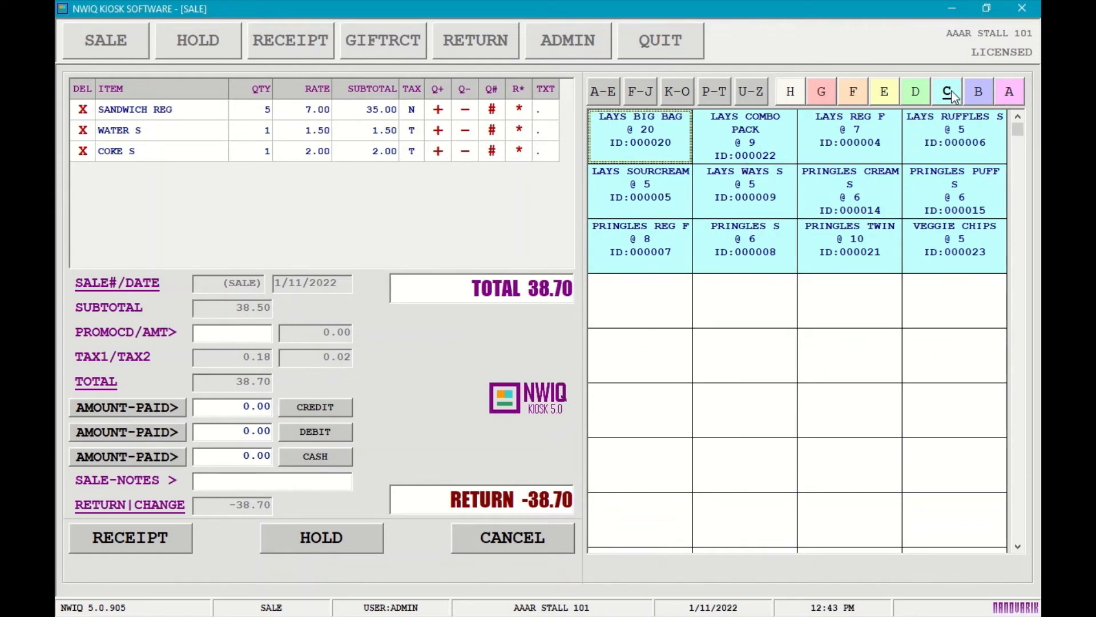
left_click(717, 103)
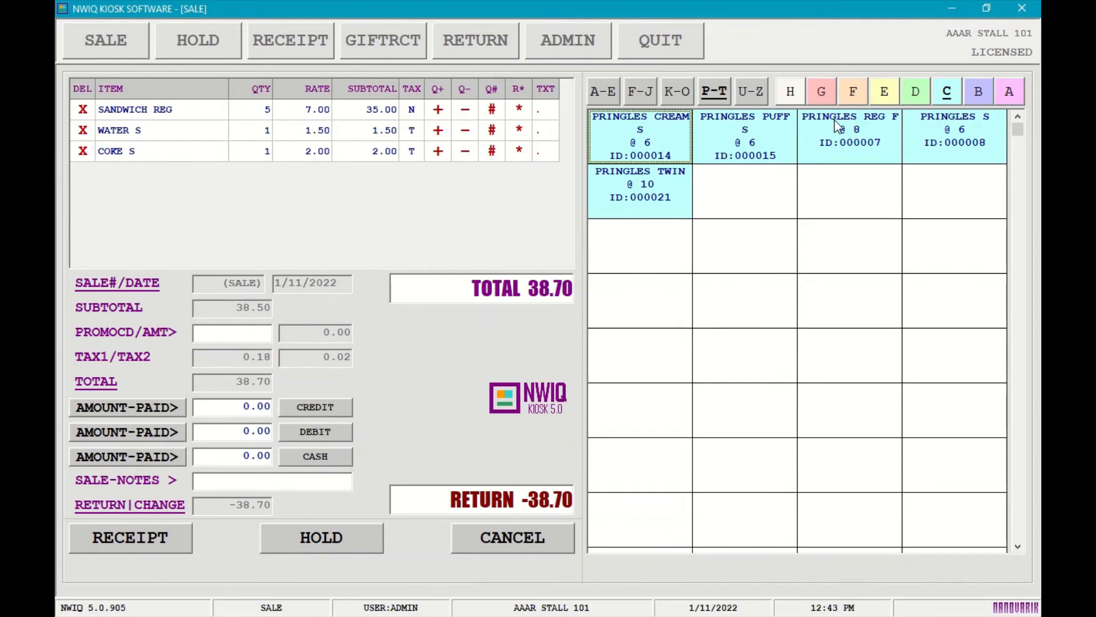
left_click(719, 95)
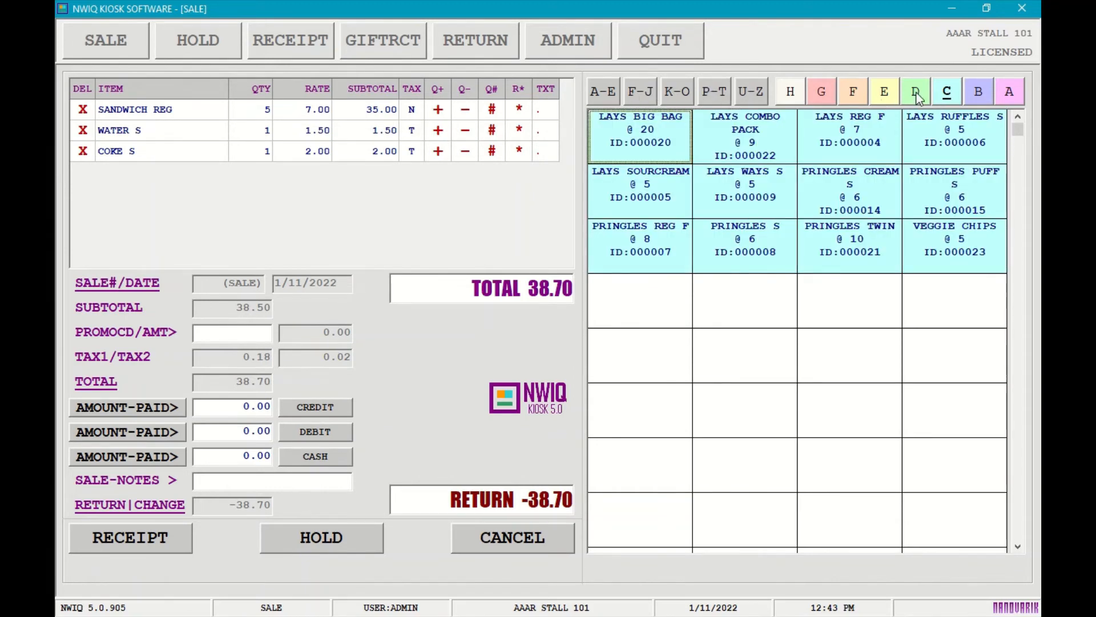
left_click(948, 94)
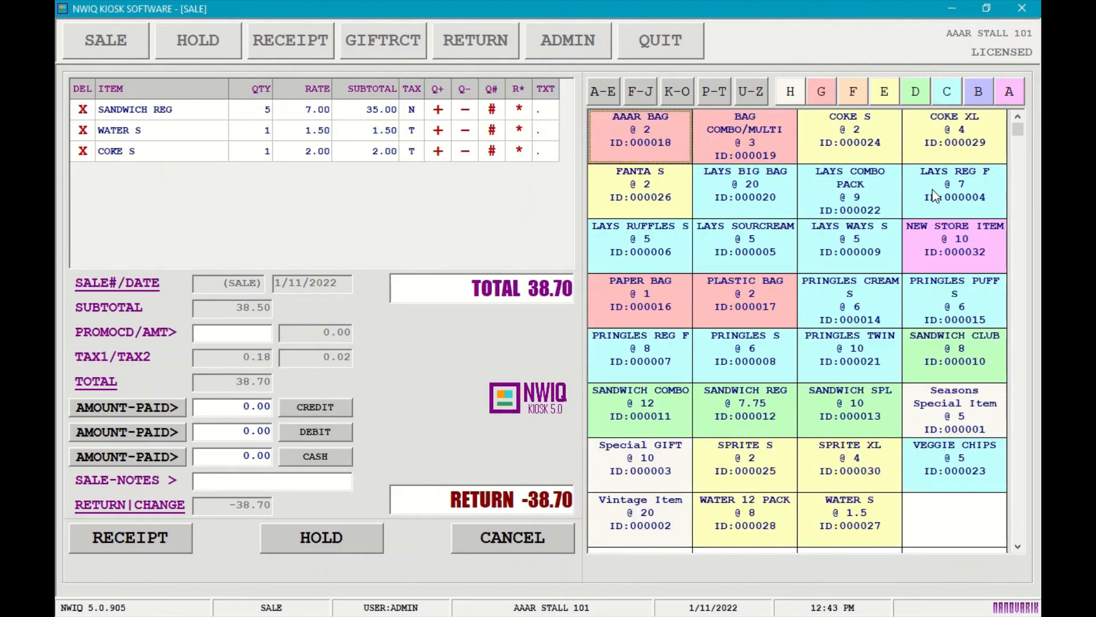
Apply the promo code 5OFFP to the sale.
left_click(270, 332)
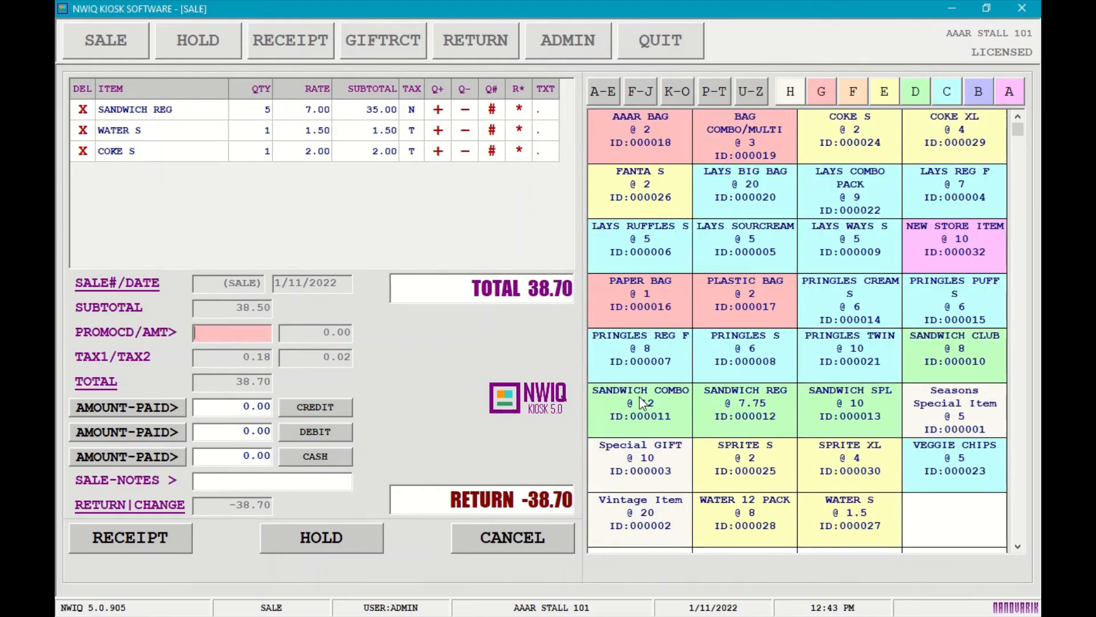
type("5")
type("00P")
key("Left")
key("BackSpace")
key("BackSpace")
type("OFF")
key("Tab")
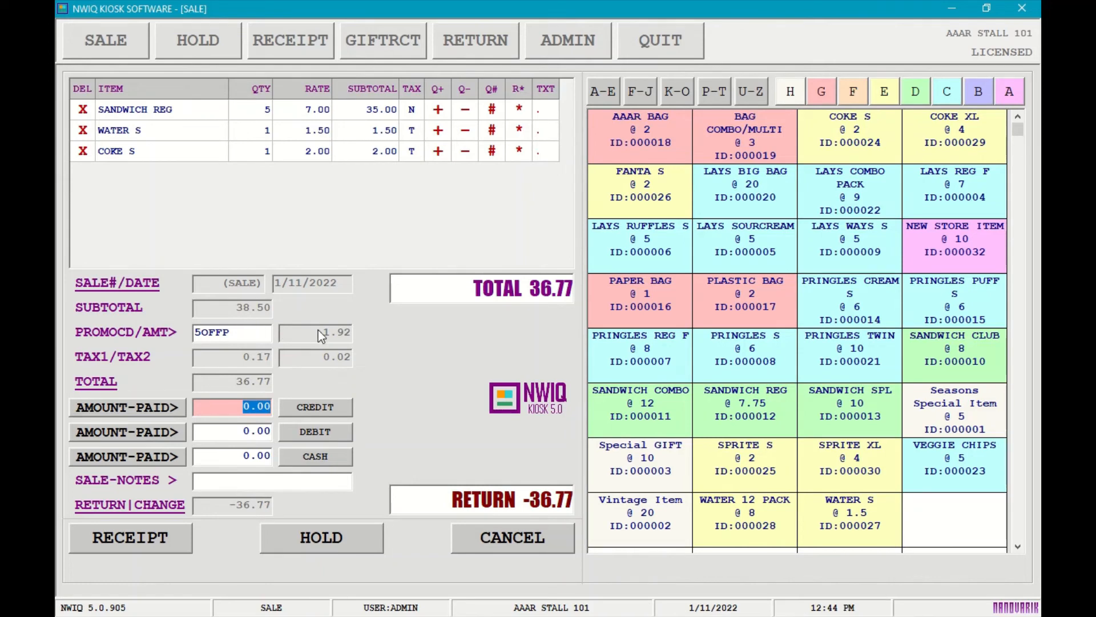
Change the first payment's type to SPECIALCRD, fill in the full total as its amount, and replace that amount with 10.00.
left_click(324, 408)
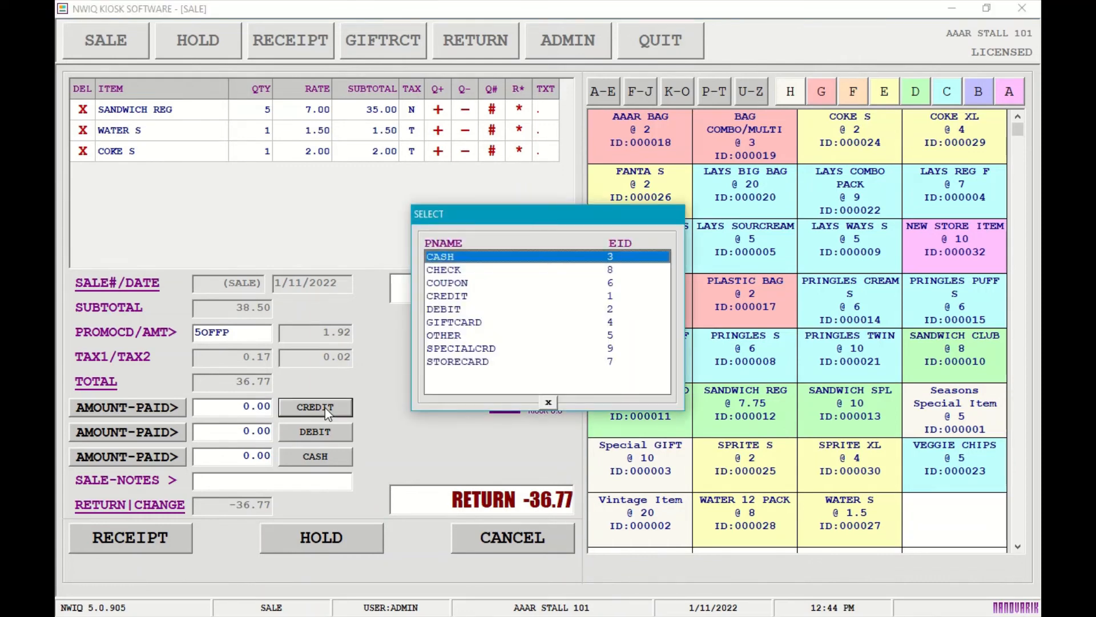
double_click(461, 351)
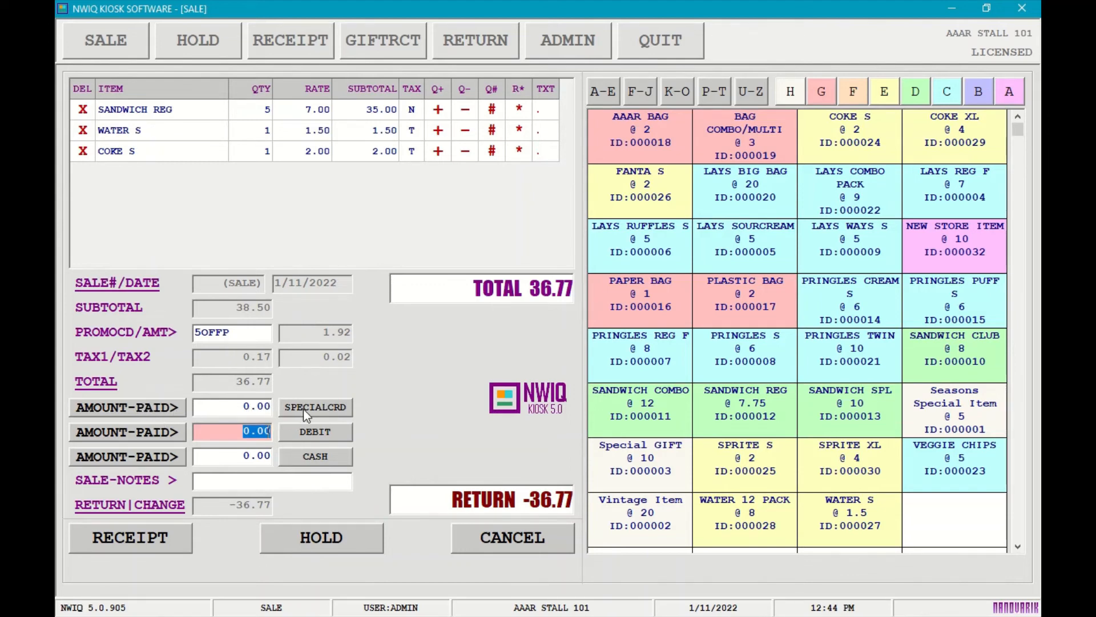
left_click(175, 410)
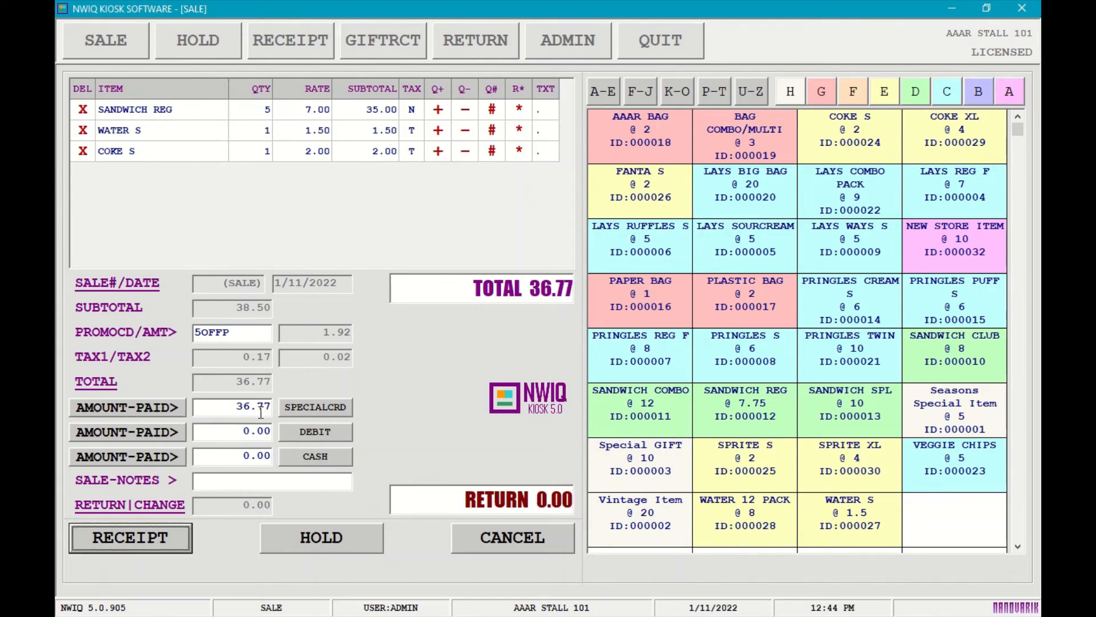
left_click(215, 405)
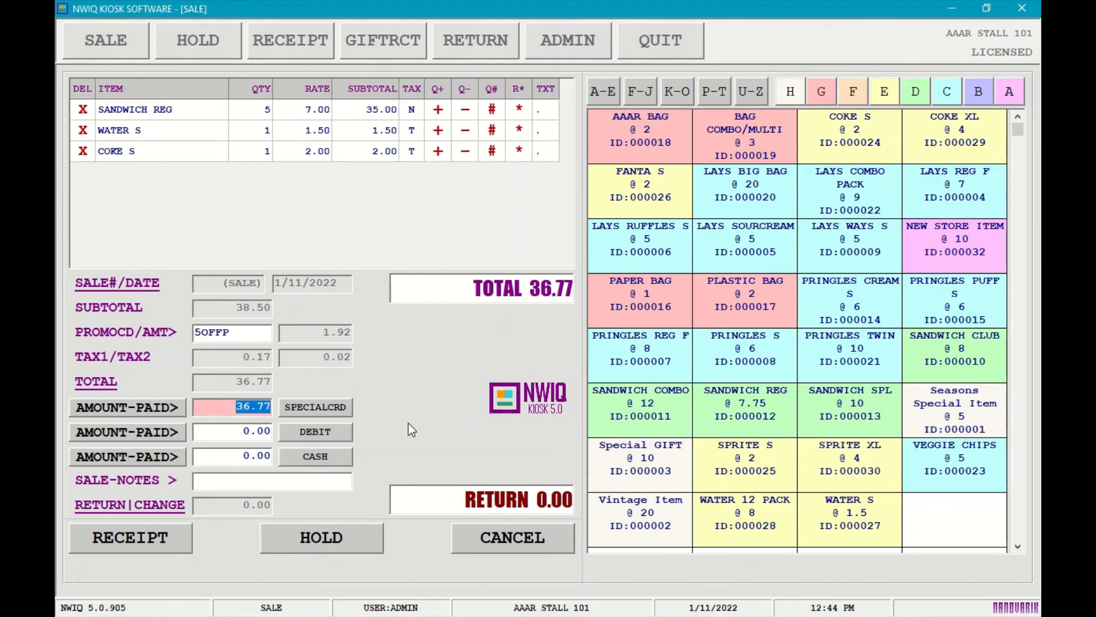
type("10")
key("Tab")
key("Tab")
key("Tab")
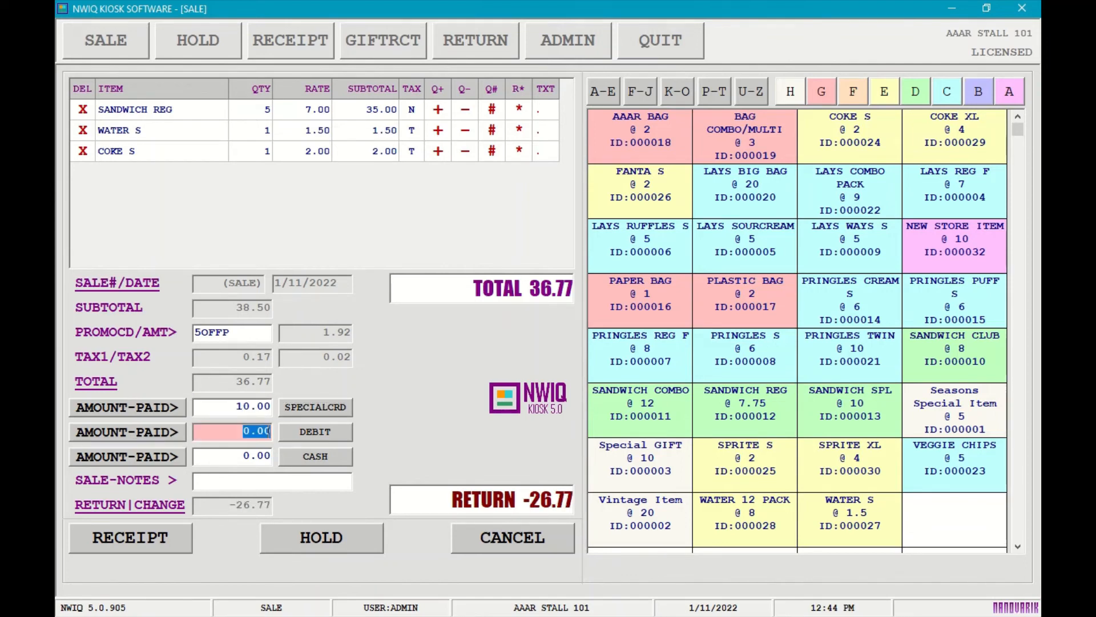
Split the rest of the payment by setting the debit amount to 20.00 and the cash amount to 8.00.
type("20")
key("Tab")
key("Tab")
key("Tab")
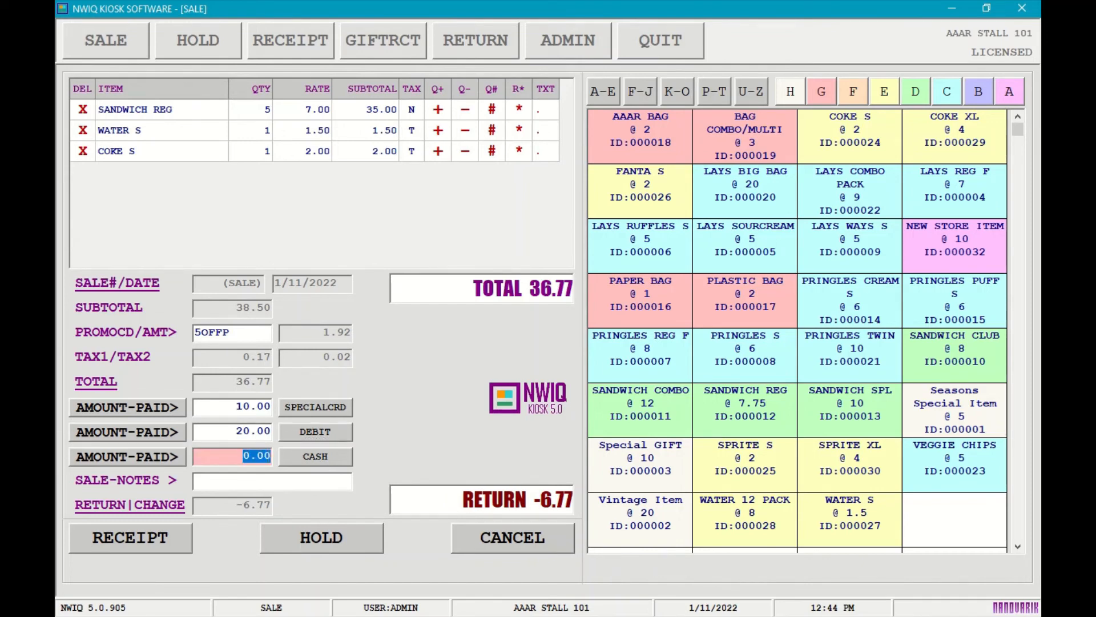
type("7")
key("Tab")
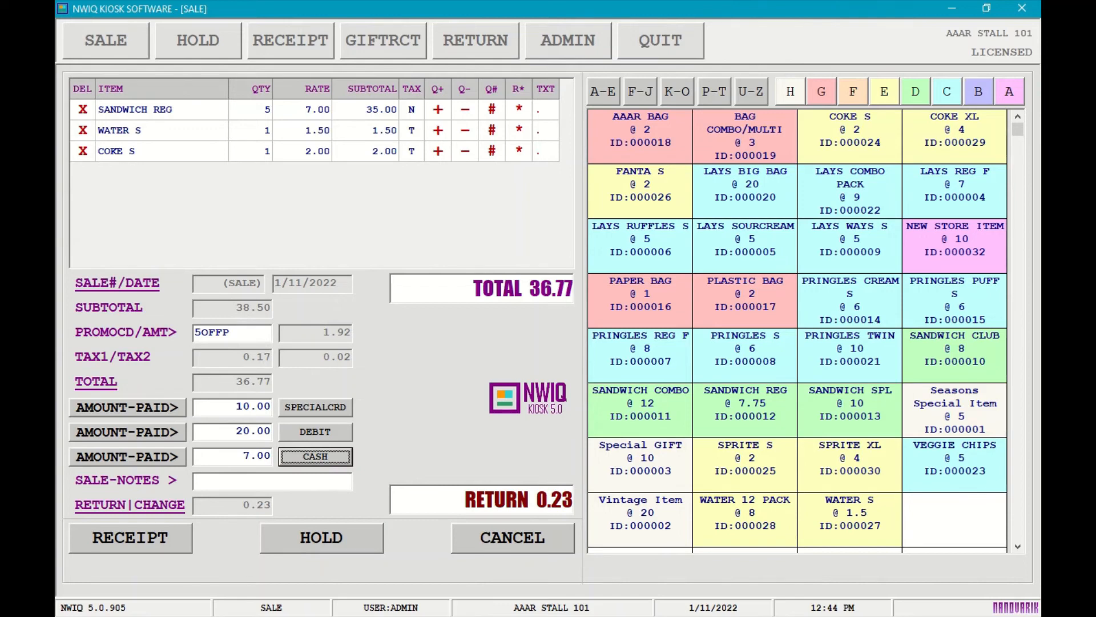
key("shift+Tab")
type("8")
key("Tab")
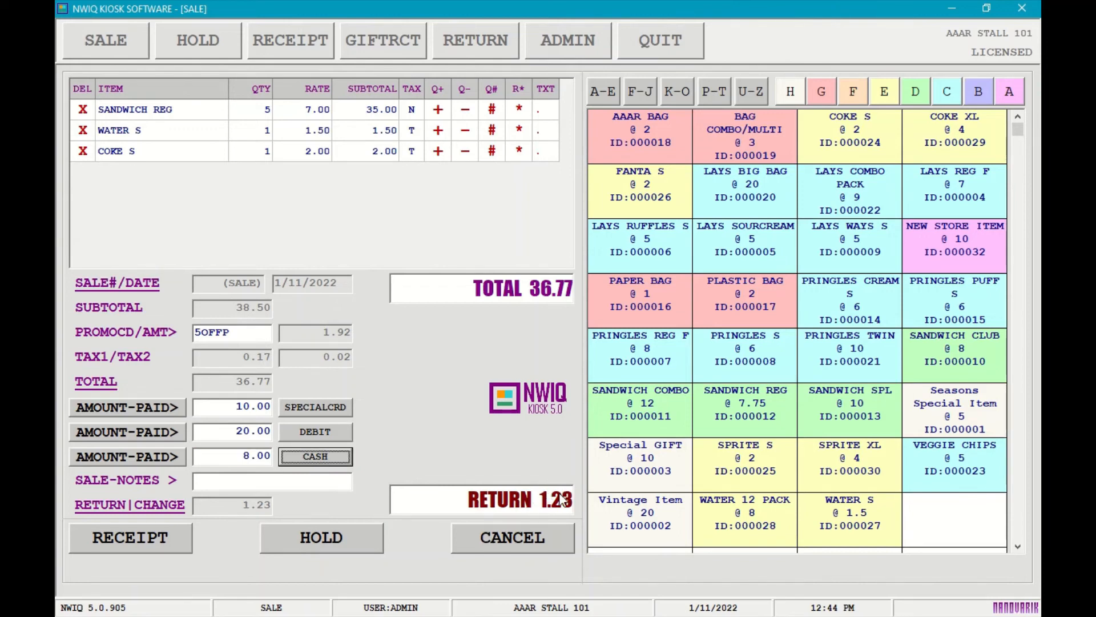
Enter the card reference in the sale notes and put the sale on hold.
key("Tab")
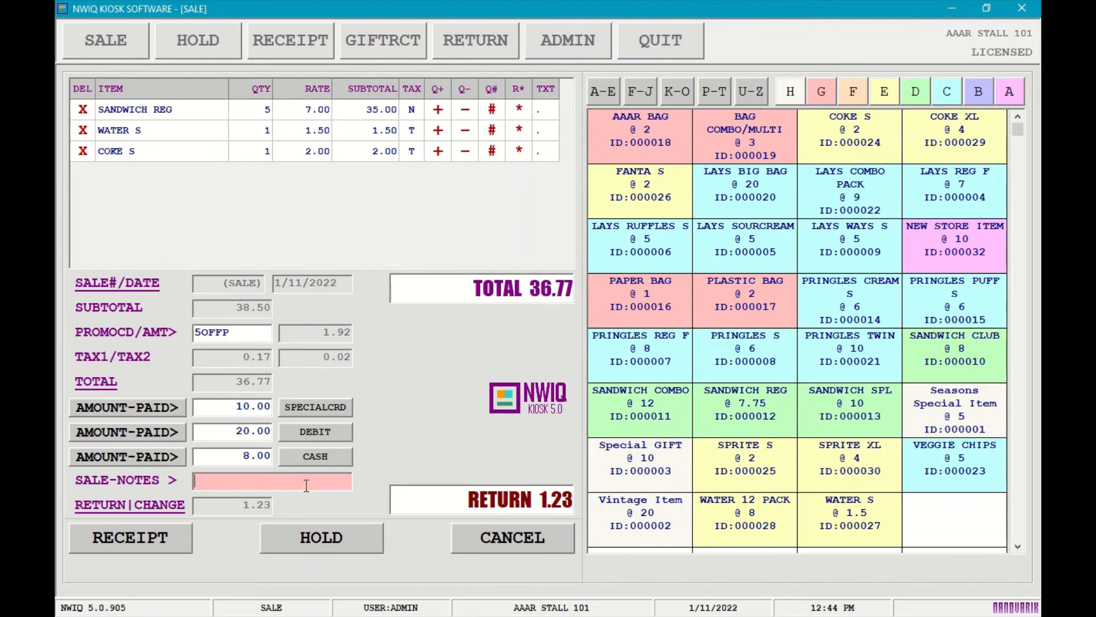
type("CRD3820")
left_click(354, 536)
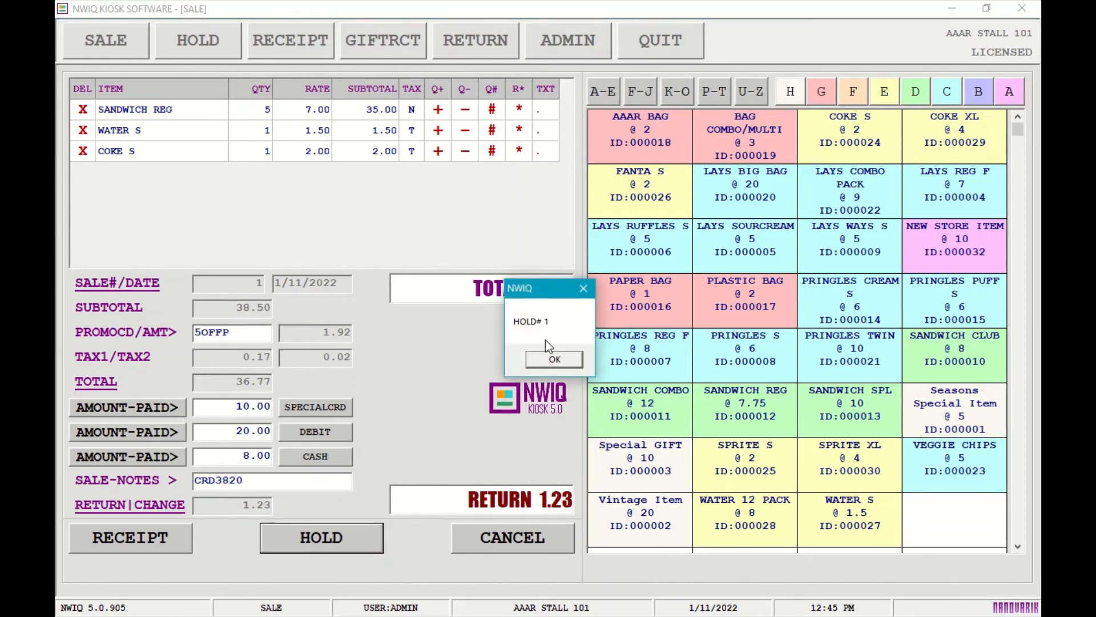
left_click(556, 364)
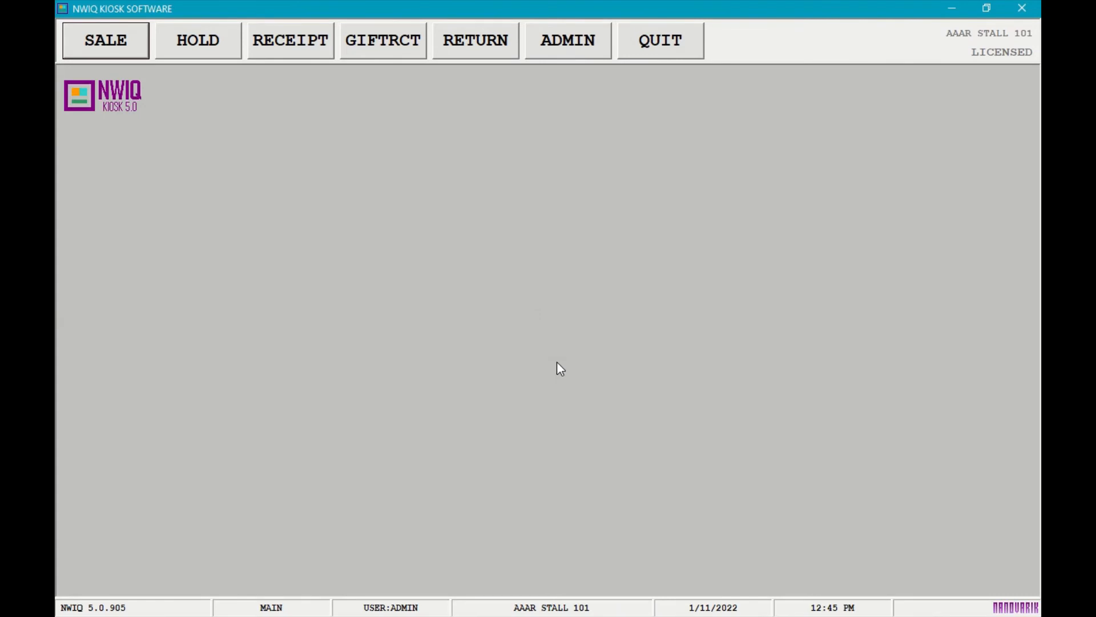
Reopen the held sale dated 1/11/2022 and add one LAYS WAYS S to it.
left_click(212, 49)
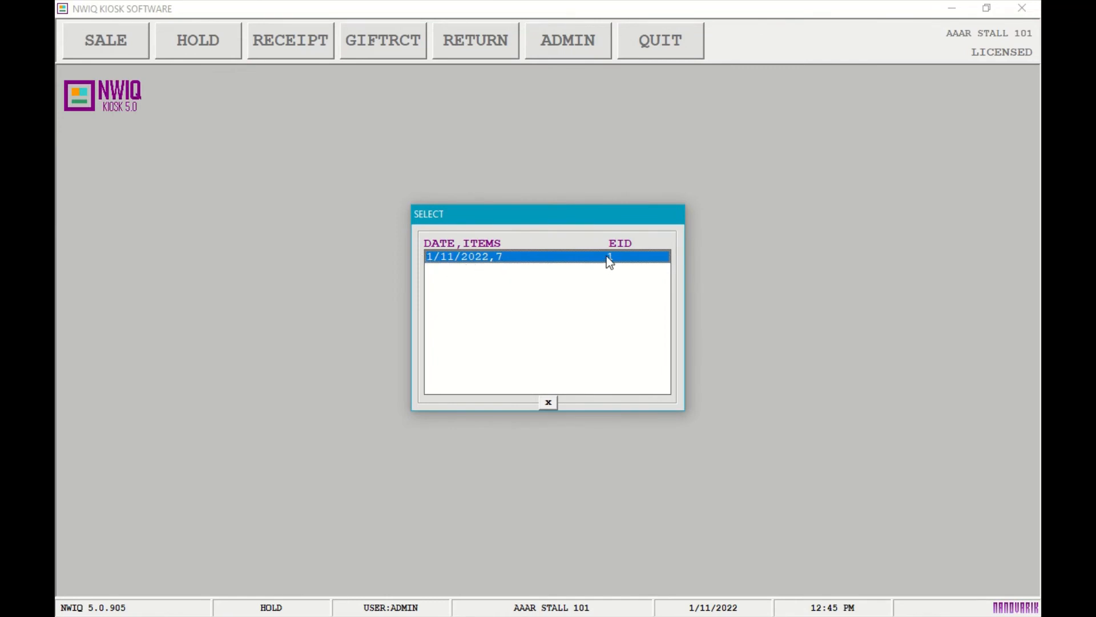
double_click(554, 257)
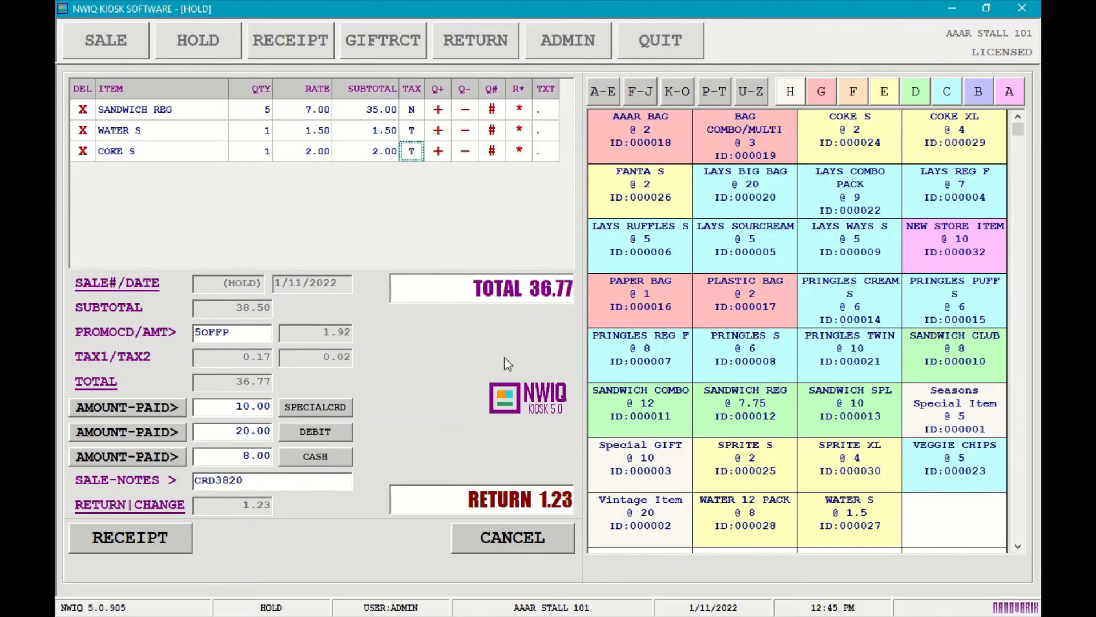
left_click(854, 235)
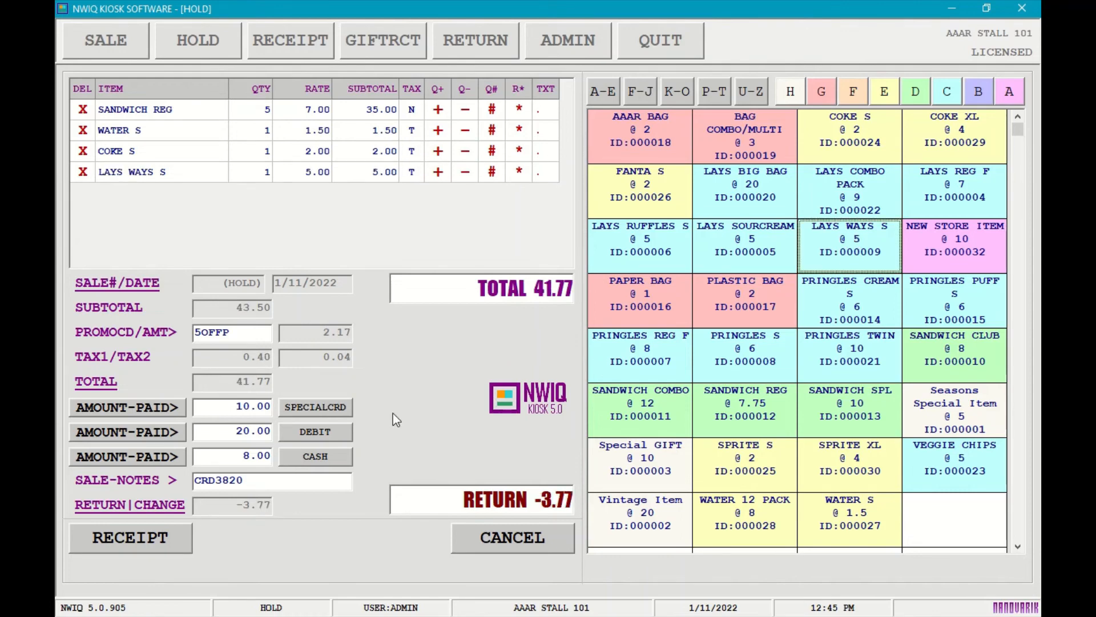
Set the cash amount paid on the reopened sale to 12.00.
left_click(238, 458)
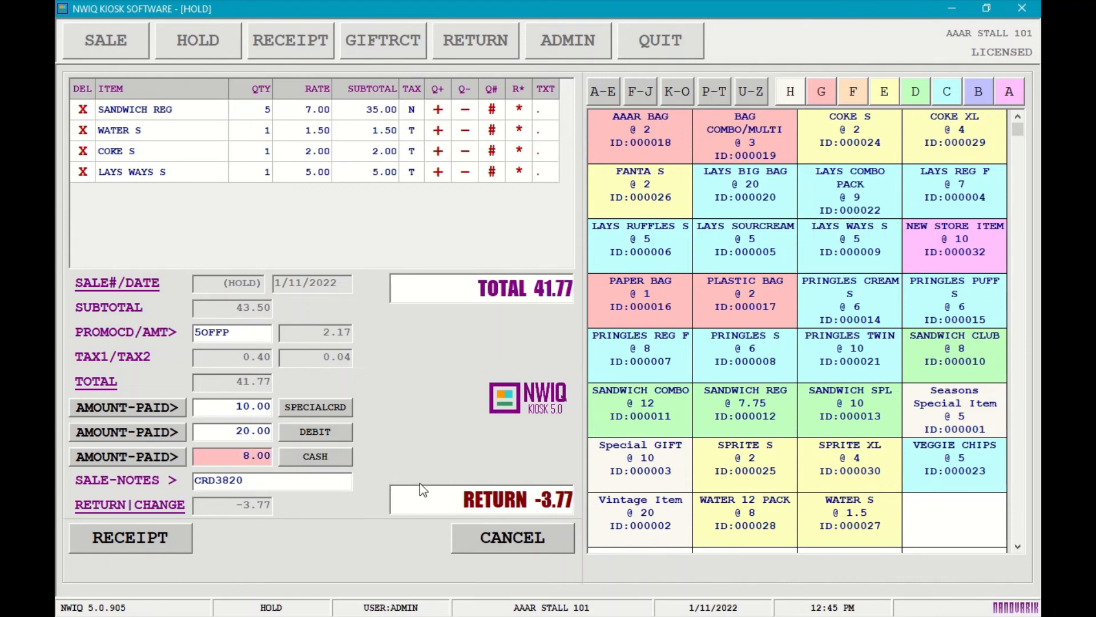
key("Delete")
type("12")
key("Tab")
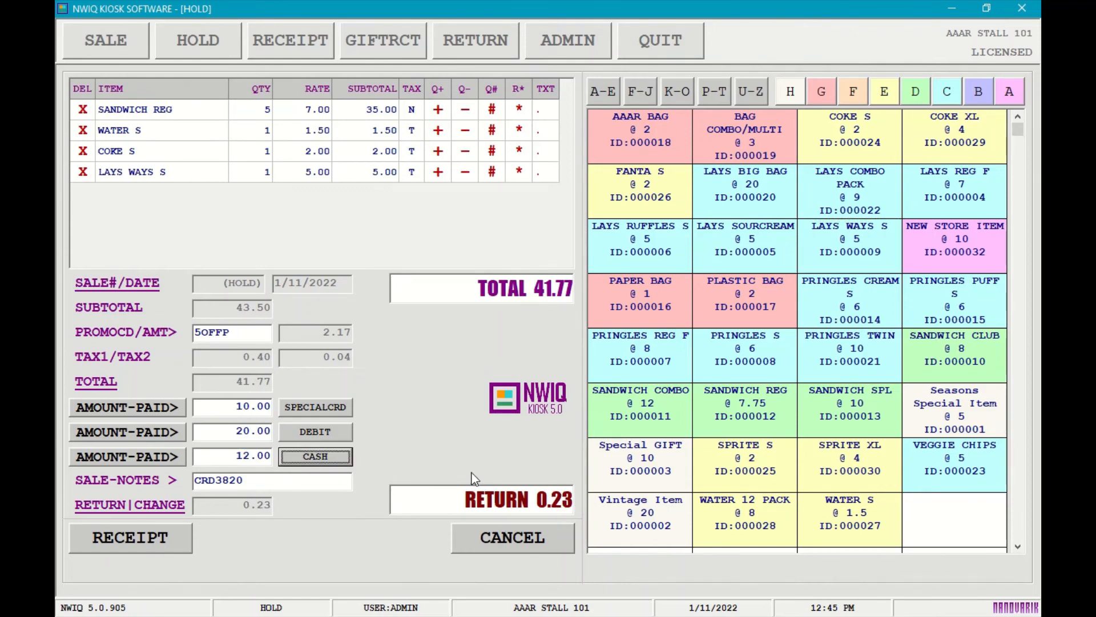
Complete the reopened held sale as paid, view its receipt, and close the receipt preview.
left_click(170, 540)
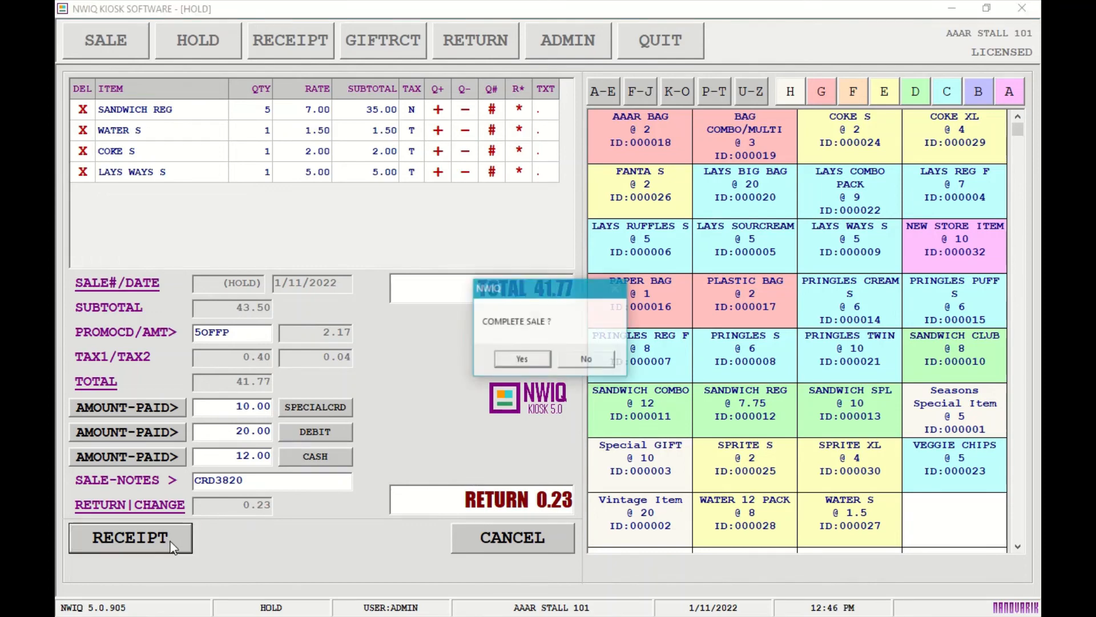
left_click(544, 362)
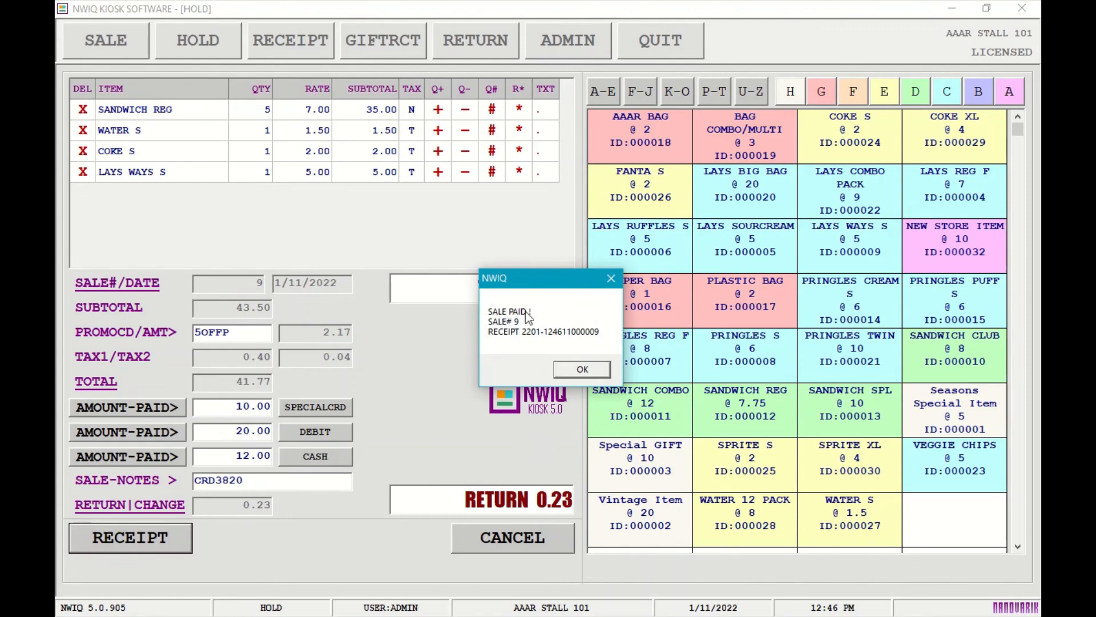
left_click(583, 368)
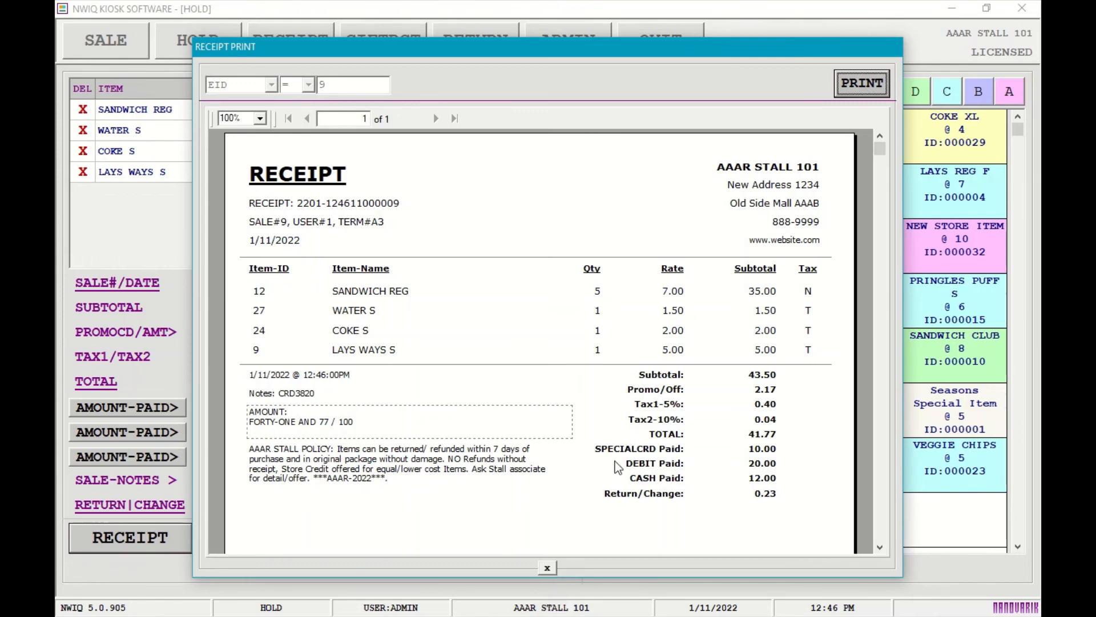
left_click(548, 568)
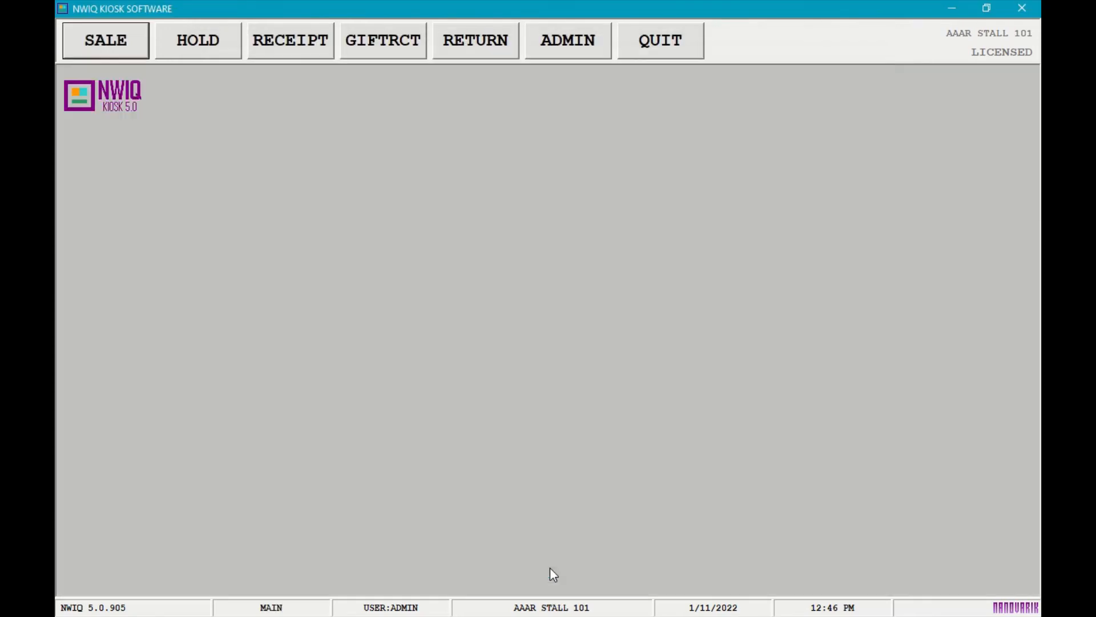
Change the receipt/report print format to Small (S) in the admin settings and save the change.
left_click(589, 53)
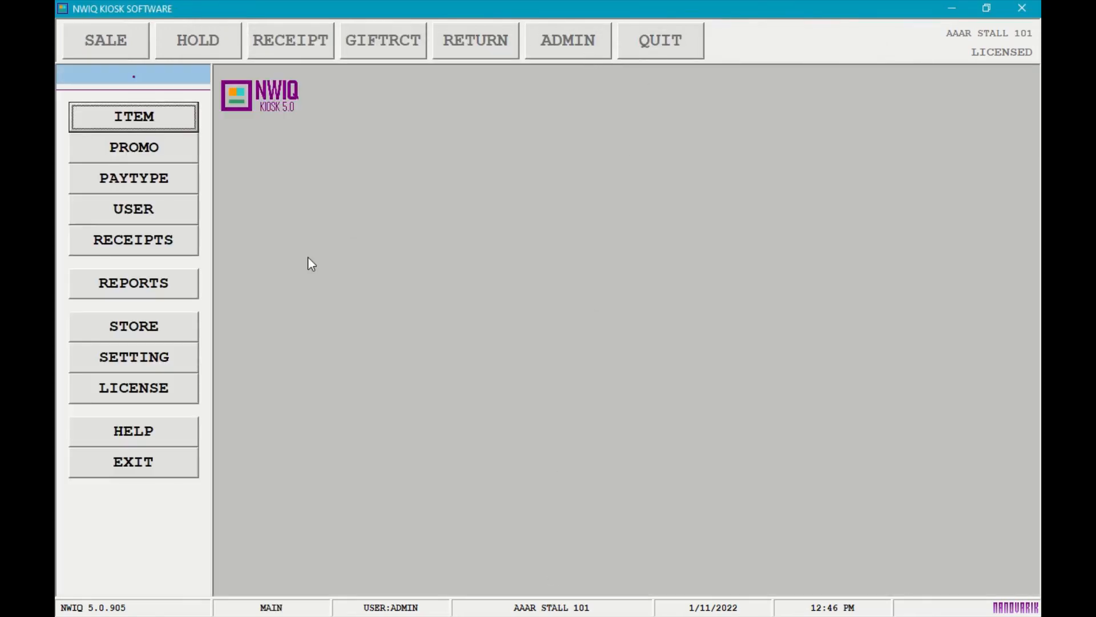
left_click(141, 345)
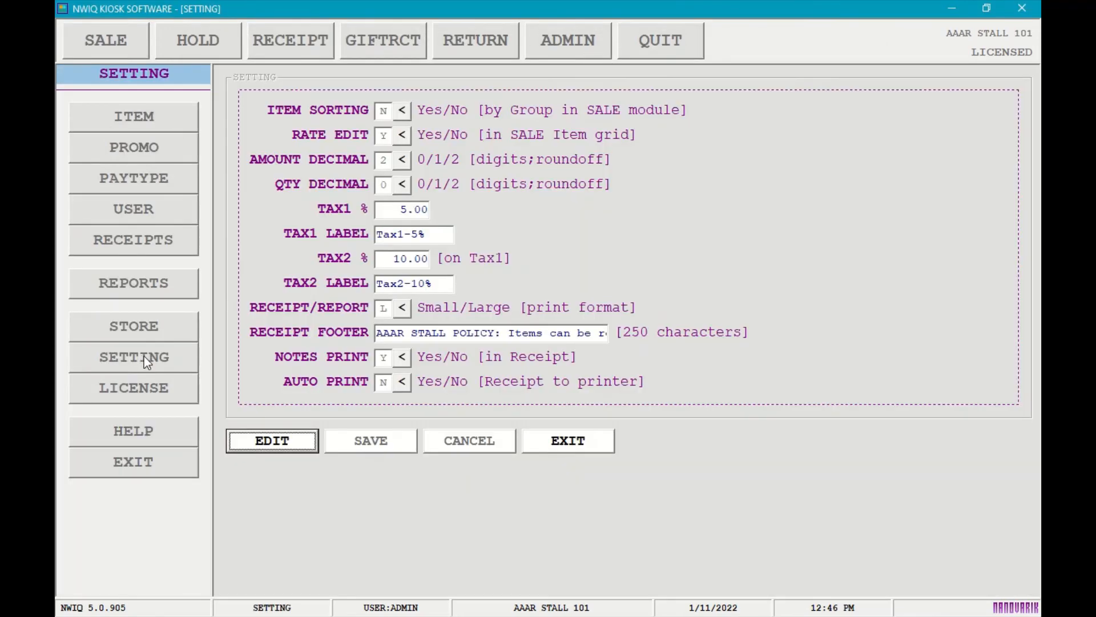
left_click(301, 440)
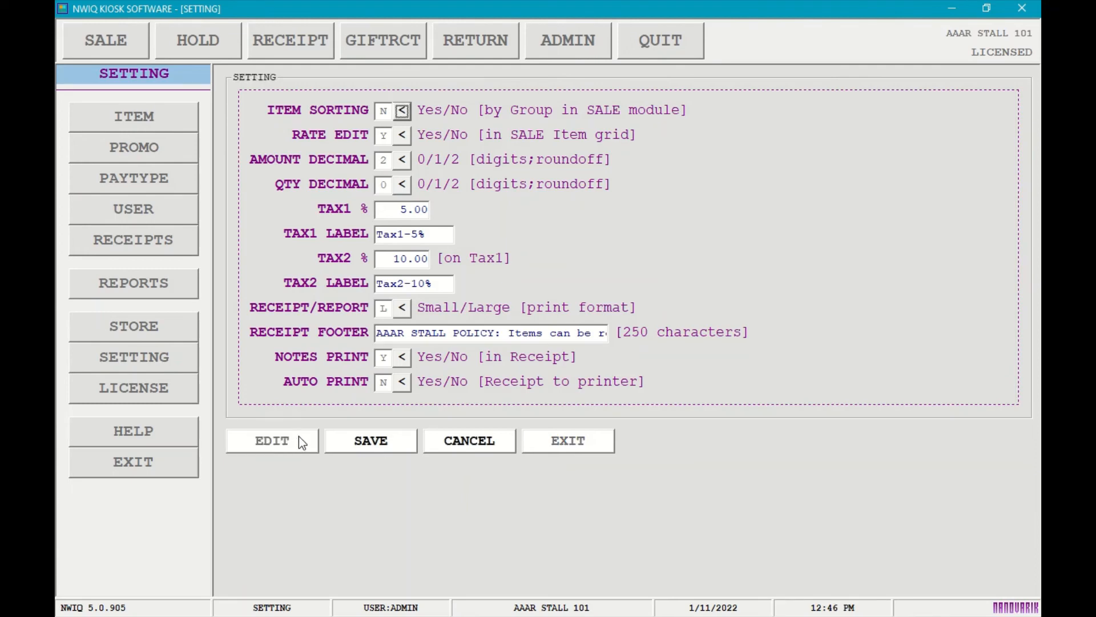
left_click(402, 308)
left_click(381, 449)
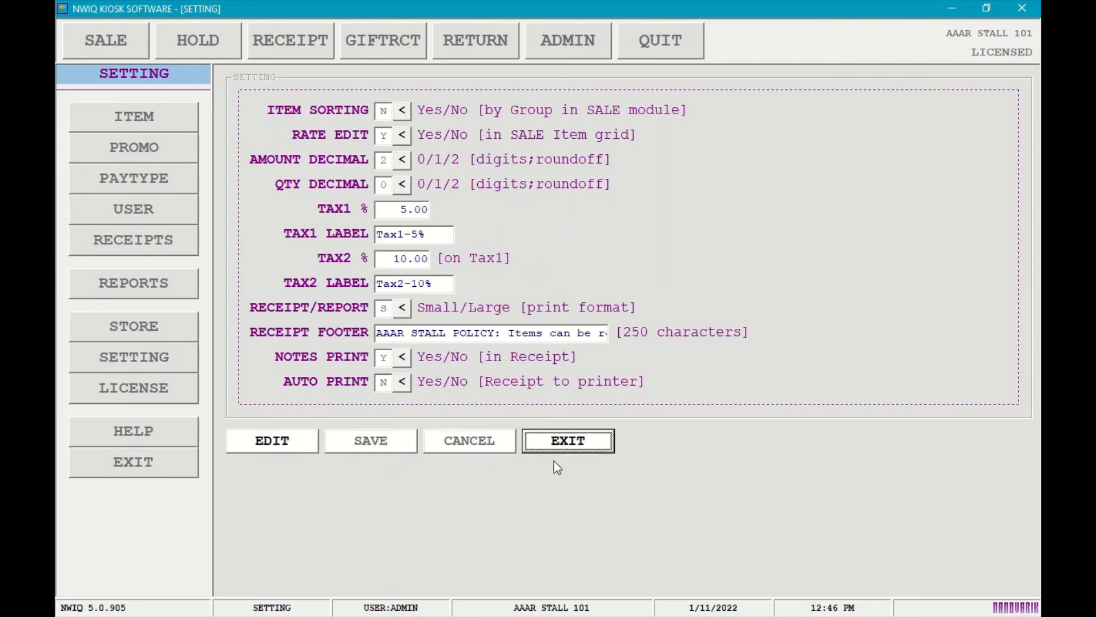
left_click(574, 445)
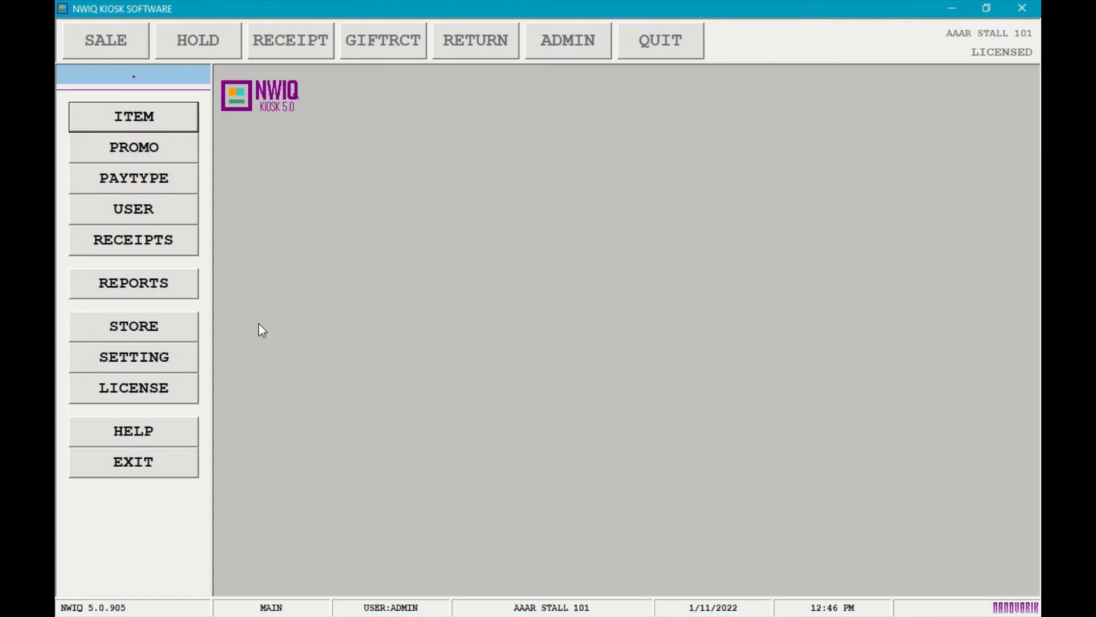
Look up the newest sale's EID in the admin receipts list, and leave the admin area.
left_click(177, 239)
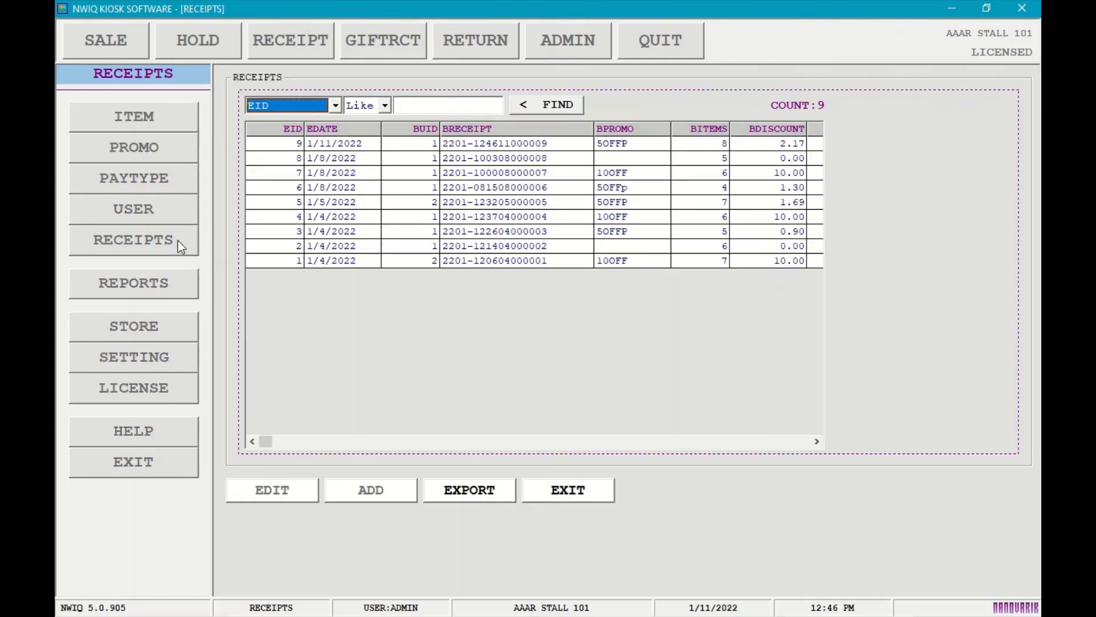
left_click(297, 147)
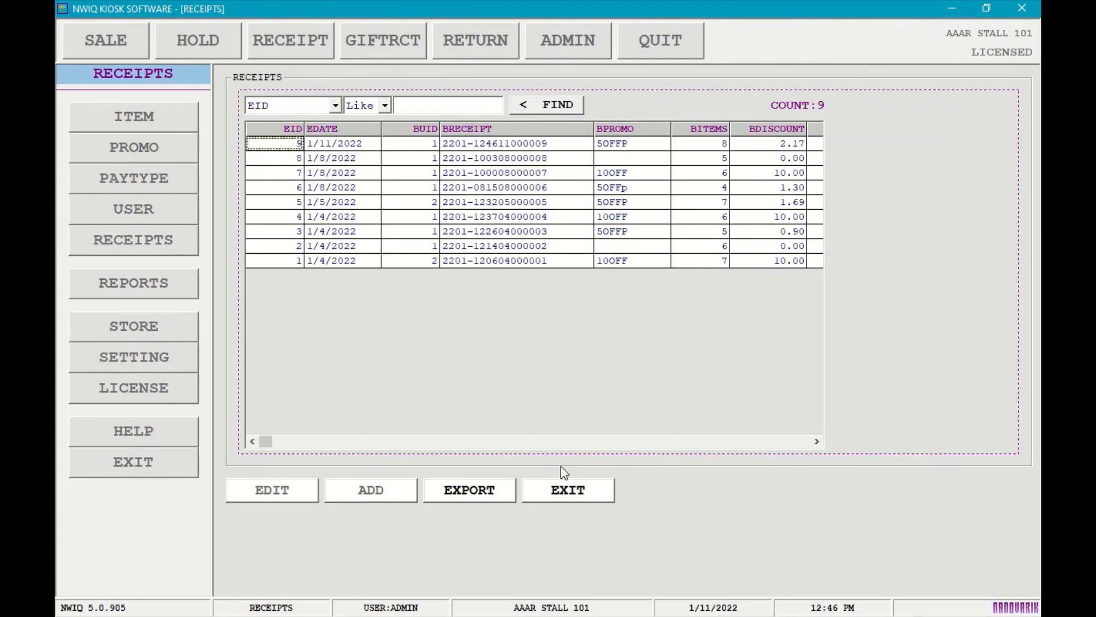
left_click(568, 491)
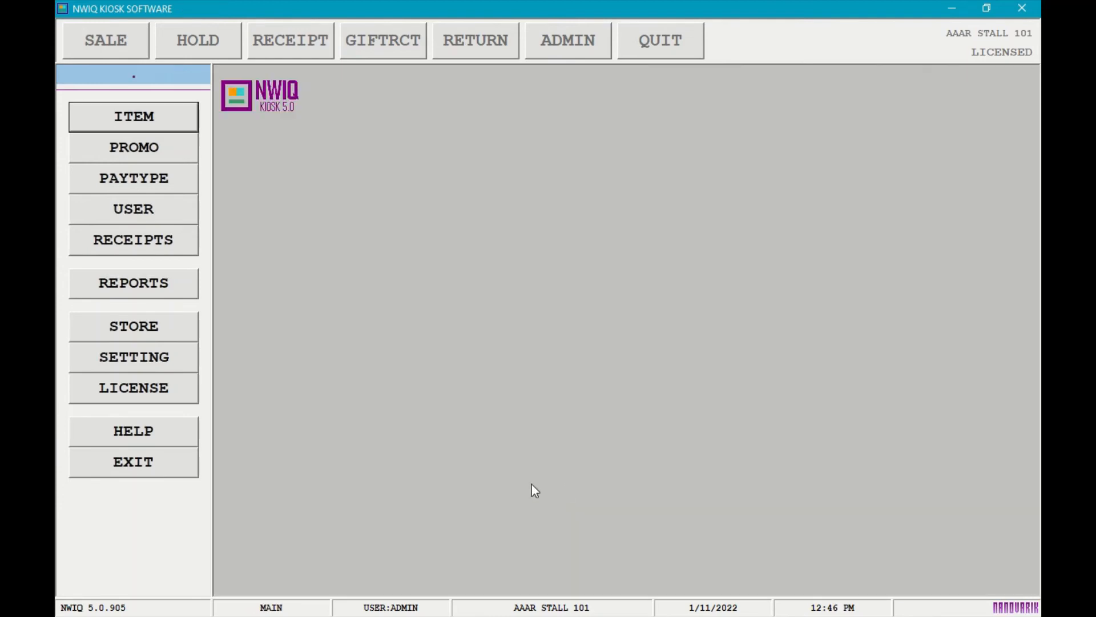
left_click(186, 458)
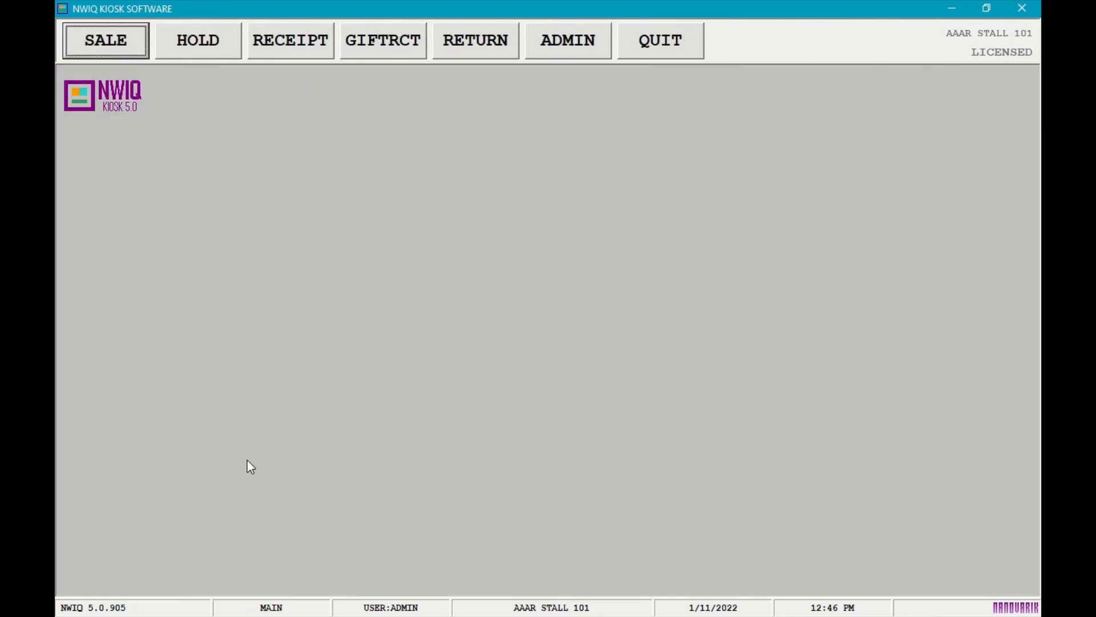
View the receipt for the sale with EID 9 in the small format and close the preview.
left_click(283, 60)
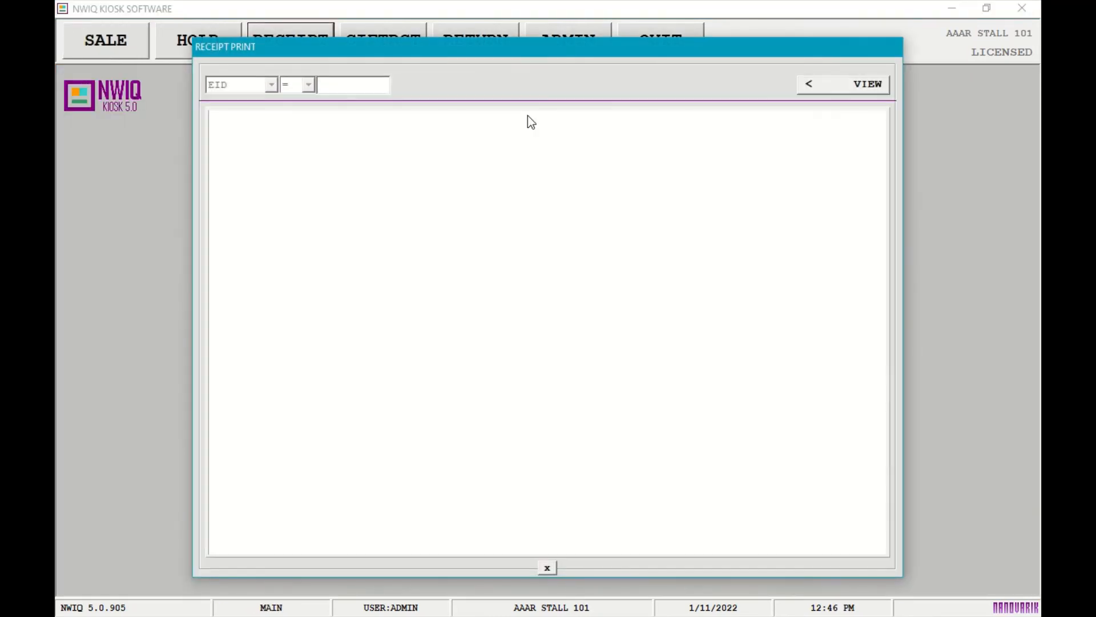
type("9")
left_click(859, 84)
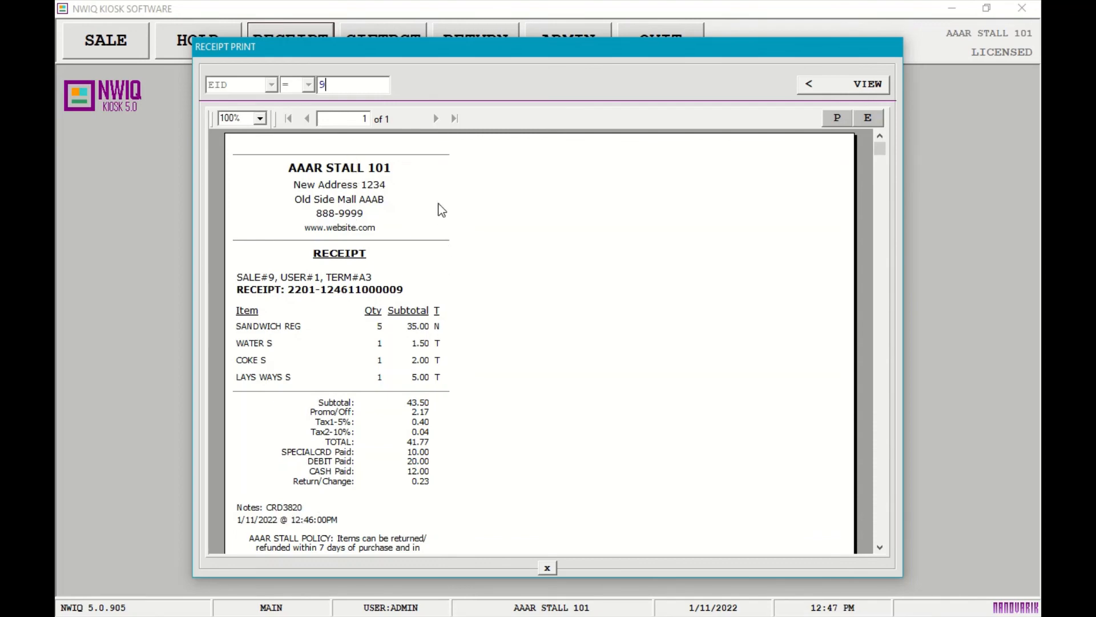
left_click(546, 568)
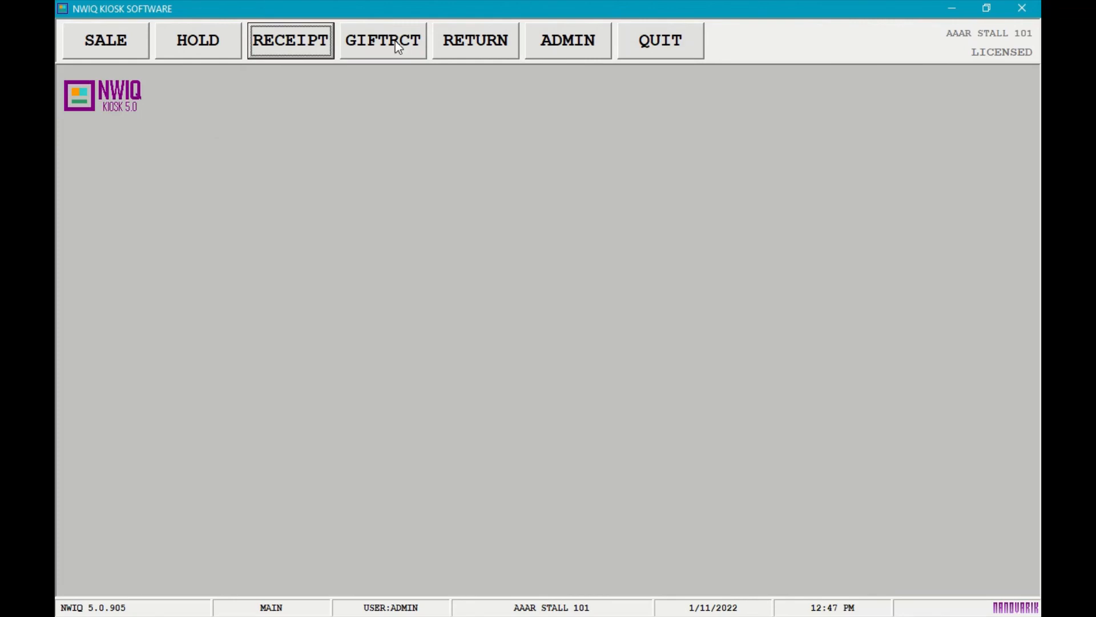
View the gift receipt for the sale with EID 9 and close the preview.
left_click(398, 47)
type("9")
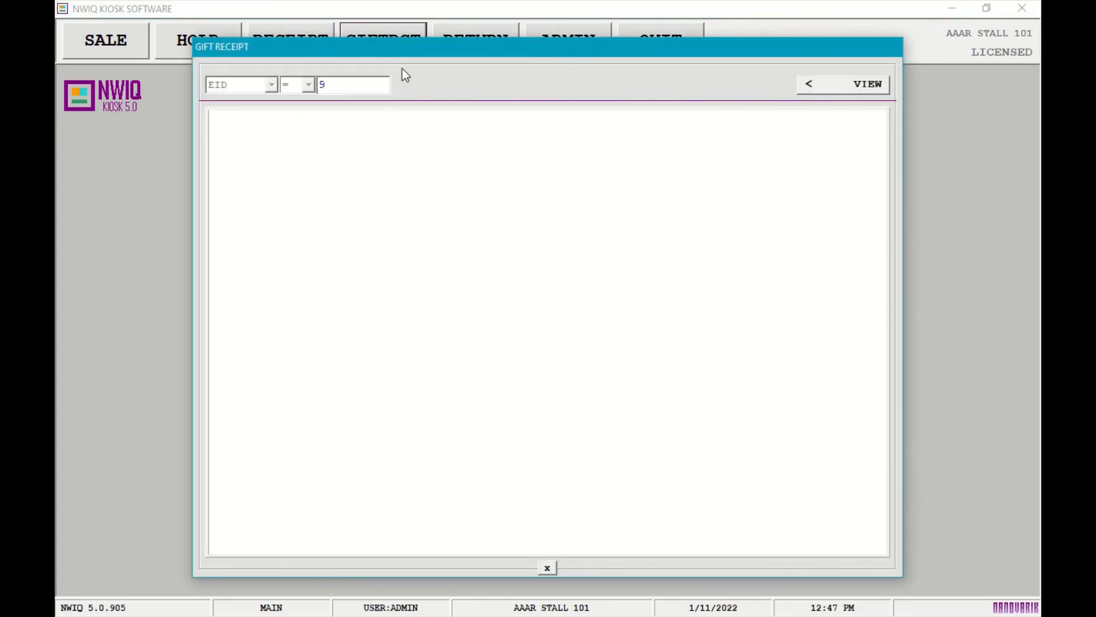
left_click(873, 85)
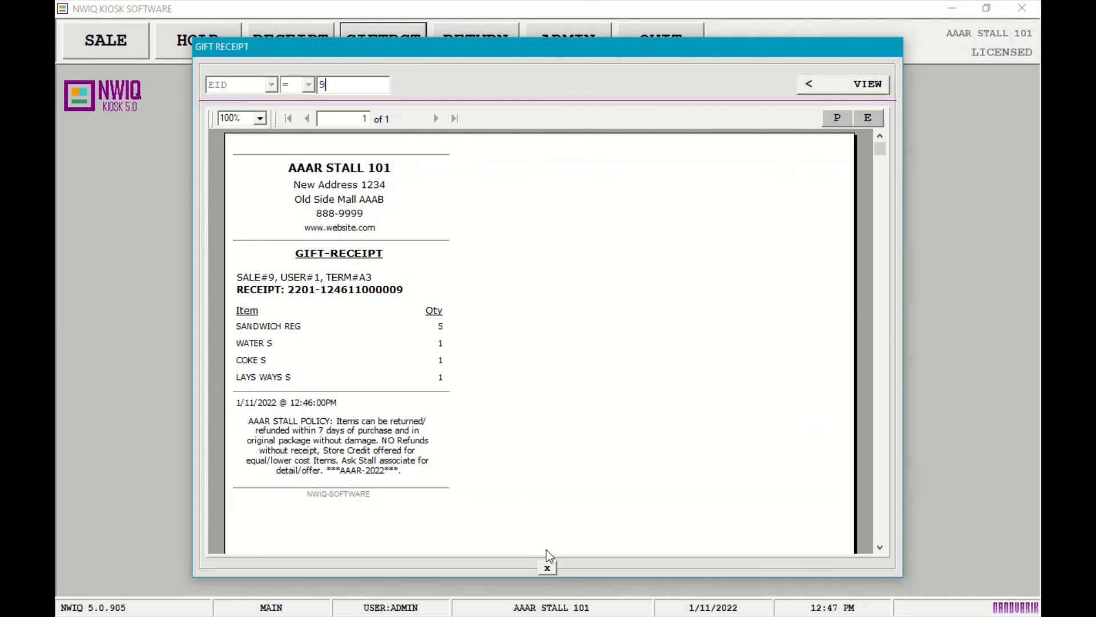
left_click(548, 568)
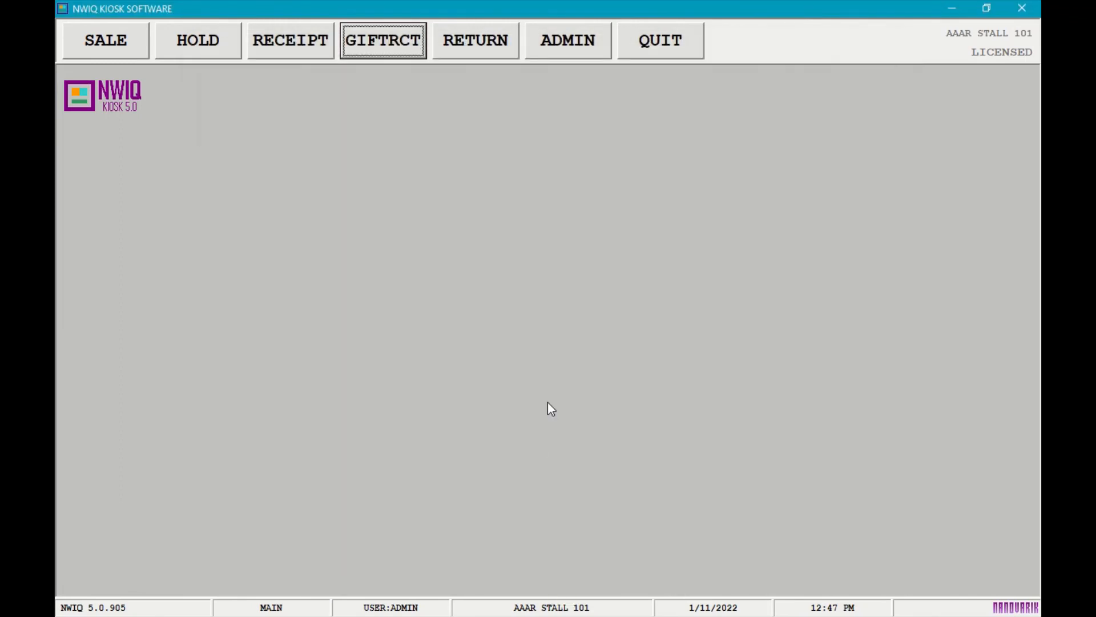
Load sale 9 as a return to view its reversed items and amounts, and cancel the return.
left_click(459, 48)
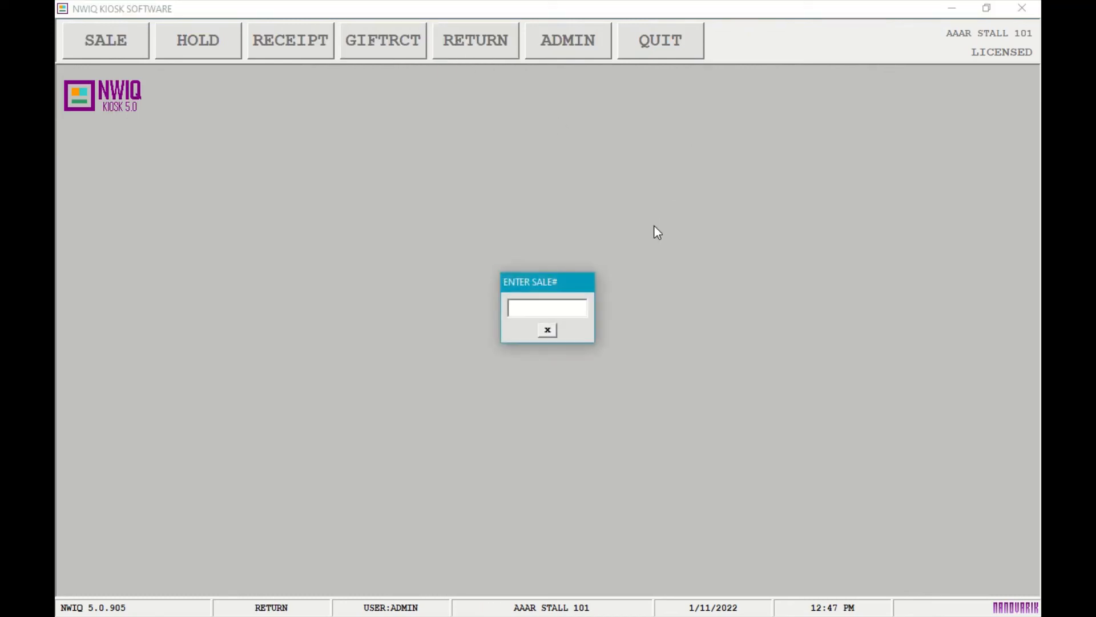
type("9")
key("Return")
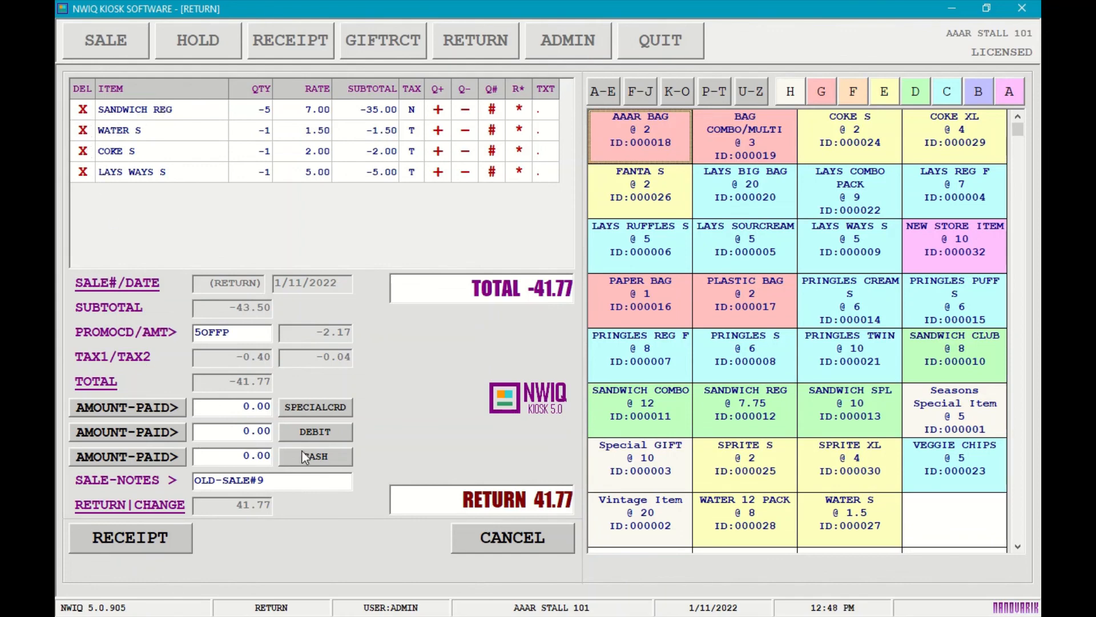
left_click(542, 541)
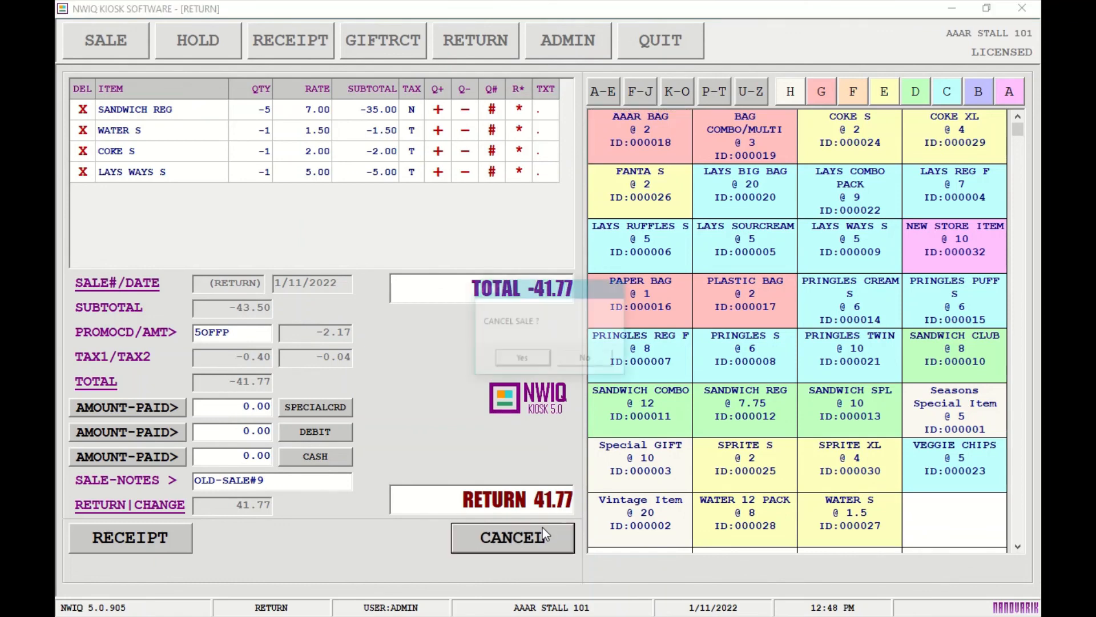
left_click(522, 359)
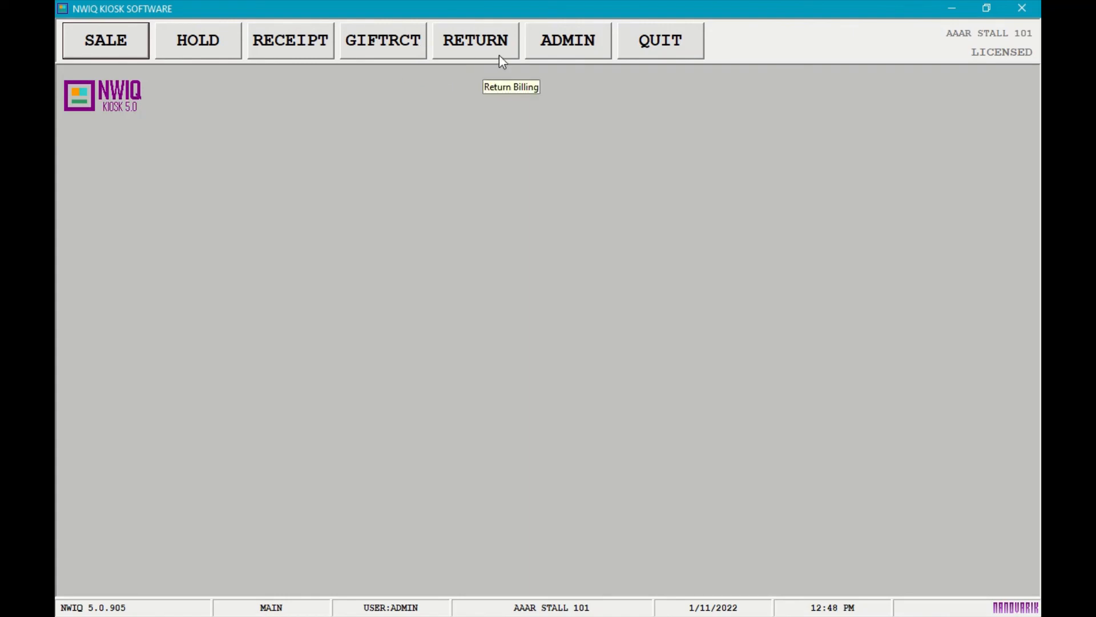
Generate the item sales report for the period 1/1/2022 to 1/11/2022.
left_click(577, 44)
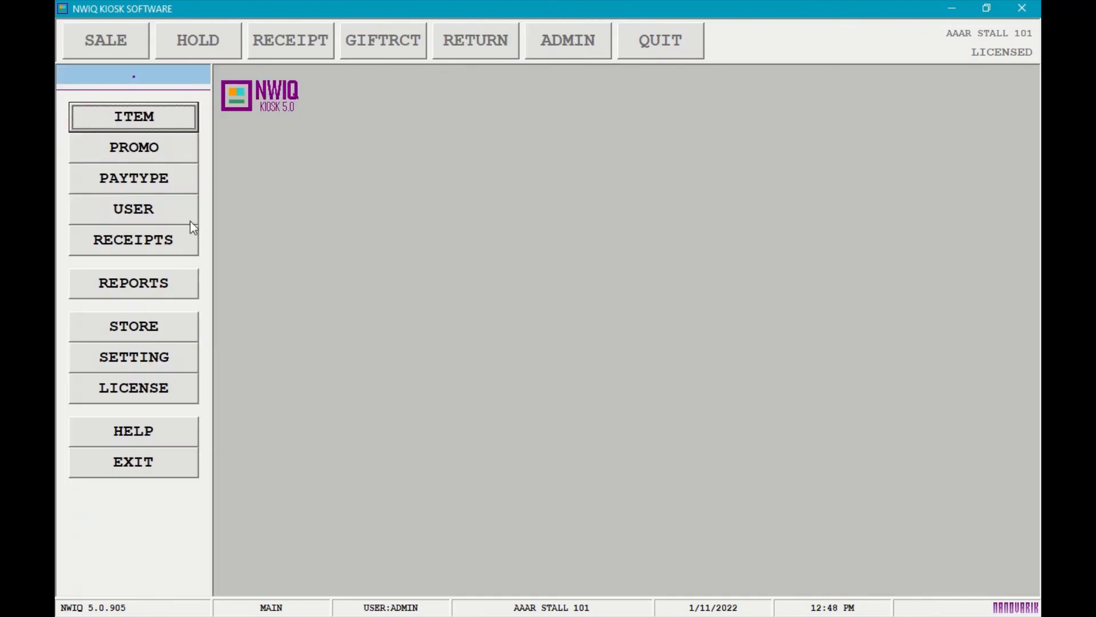
left_click(174, 283)
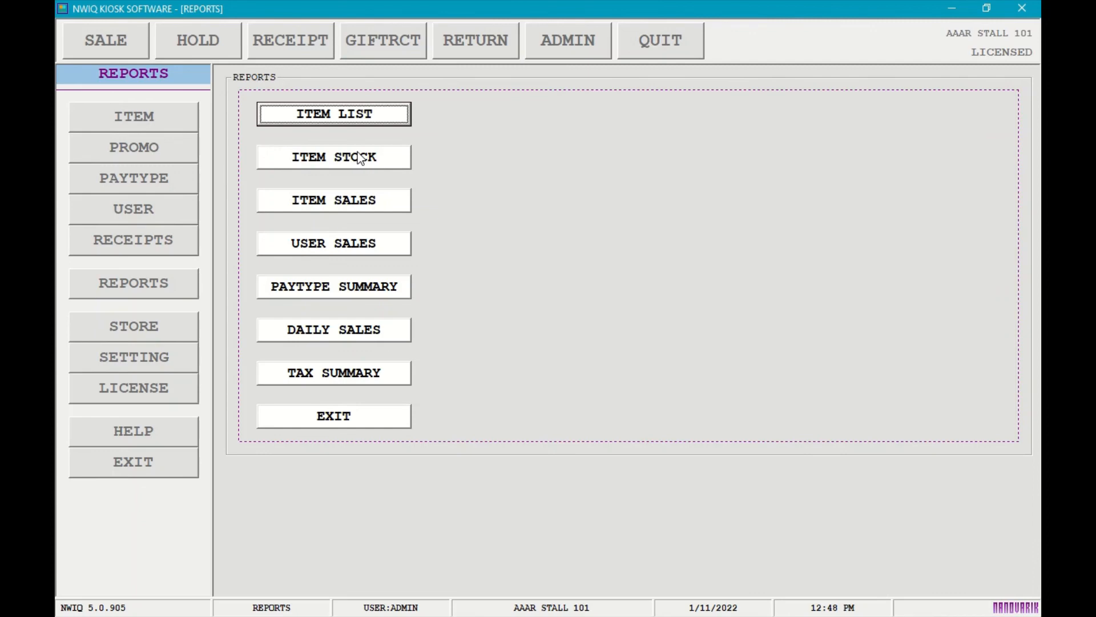
left_click(355, 201)
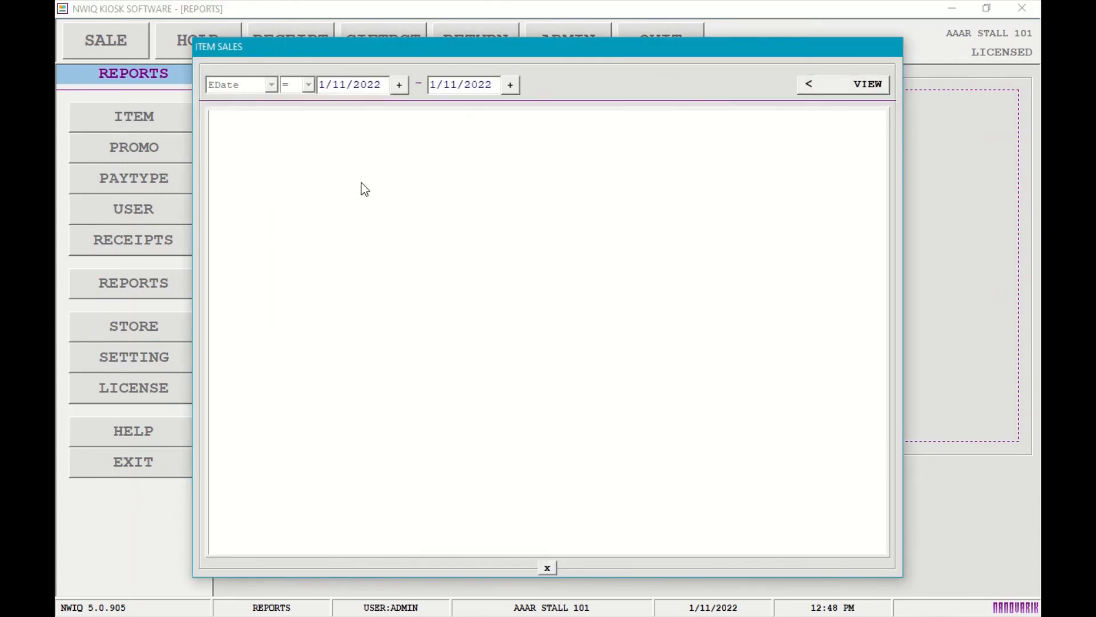
left_click(400, 86)
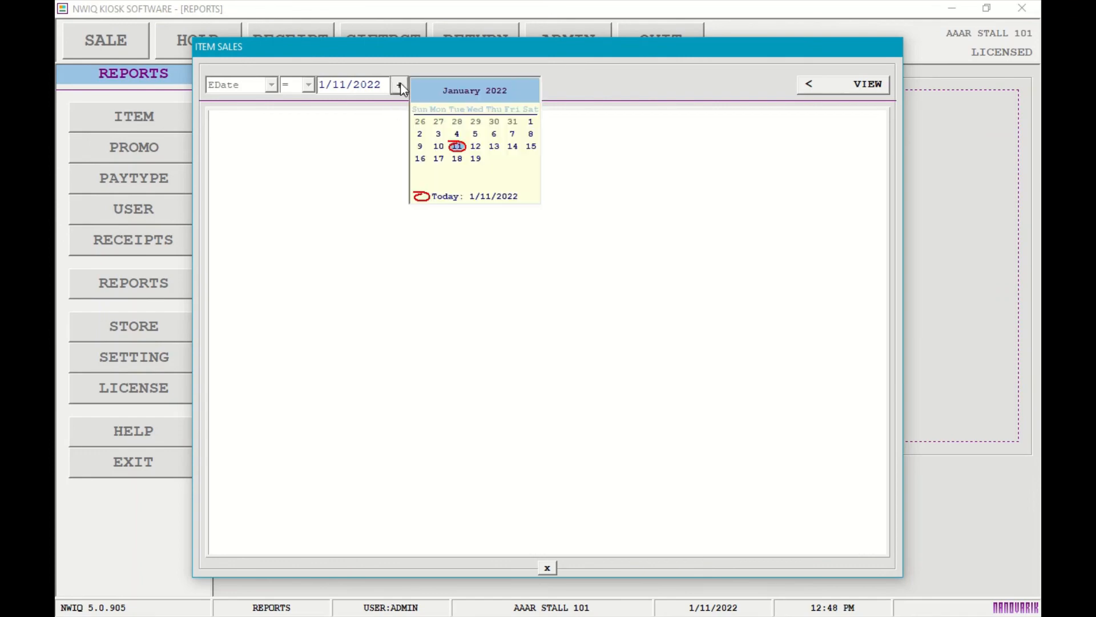
left_click(531, 121)
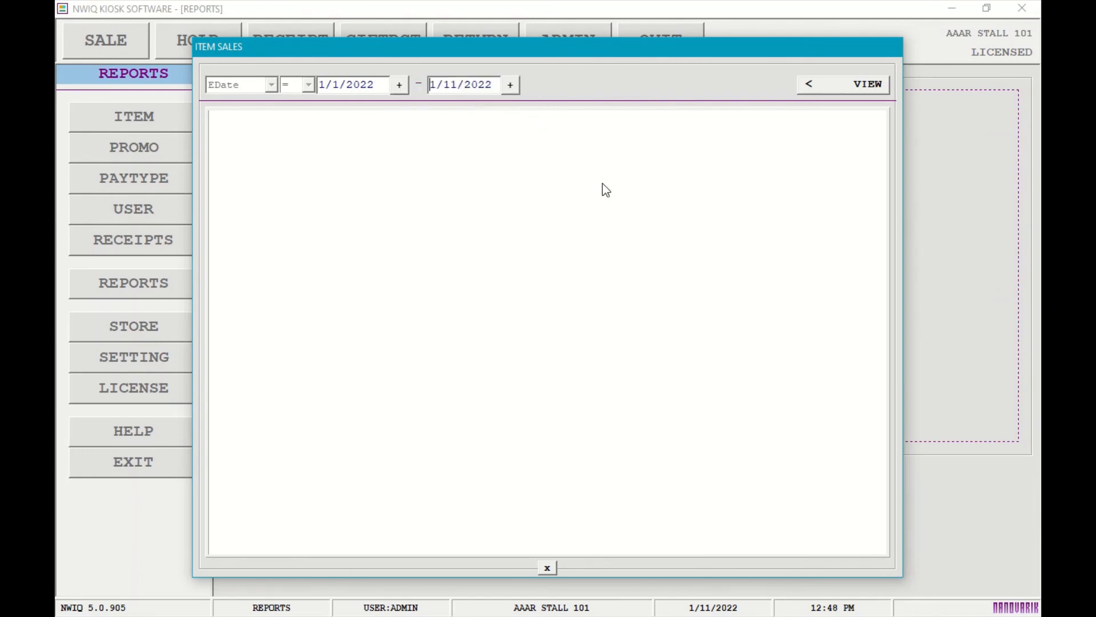
left_click(872, 84)
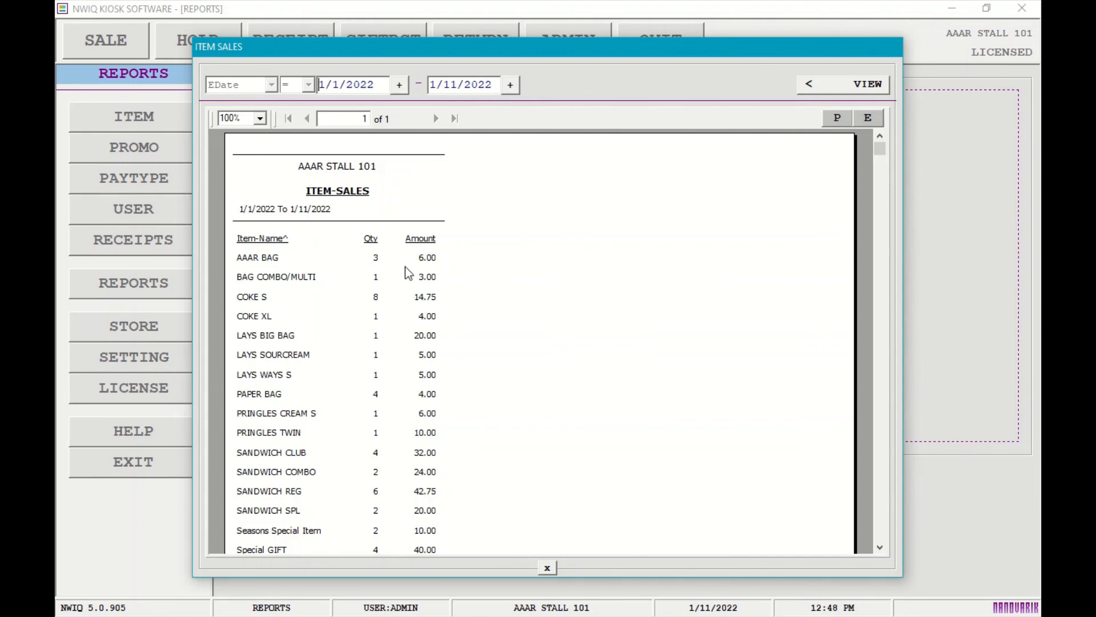
Examine the quantities, amounts and totals in the item sales report, close it, and leave the admin area.
scroll(508, 339, "down", 6)
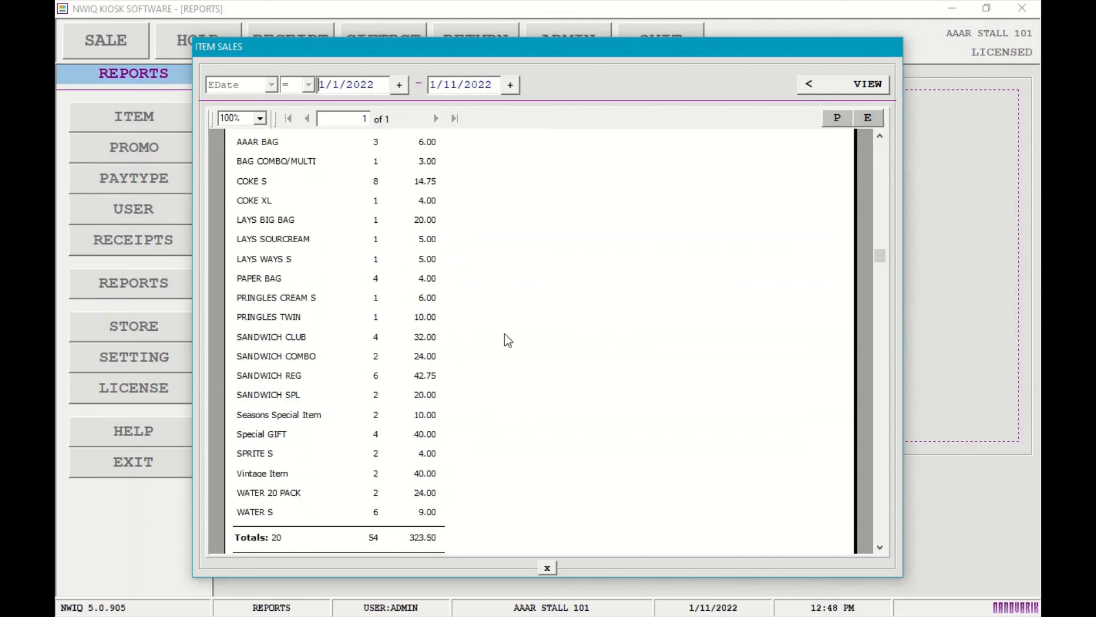
scroll(508, 339, "up", 2)
scroll(508, 340, "up", 3)
scroll(285, 428, "up", 3)
scroll(300, 331, "down", 5)
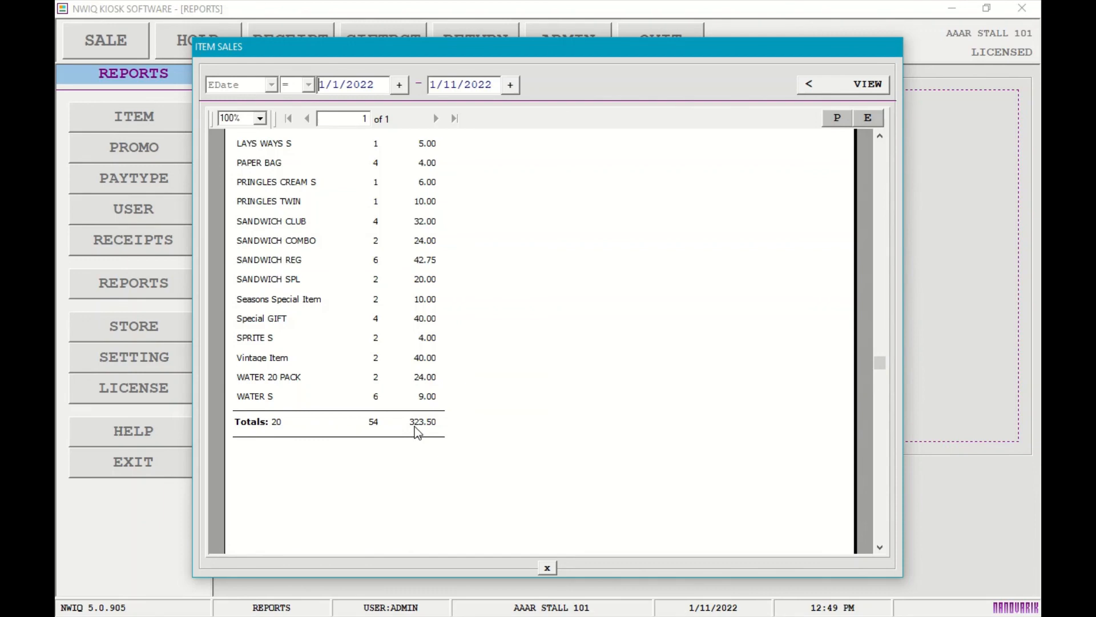
scroll(454, 437, "up", 4)
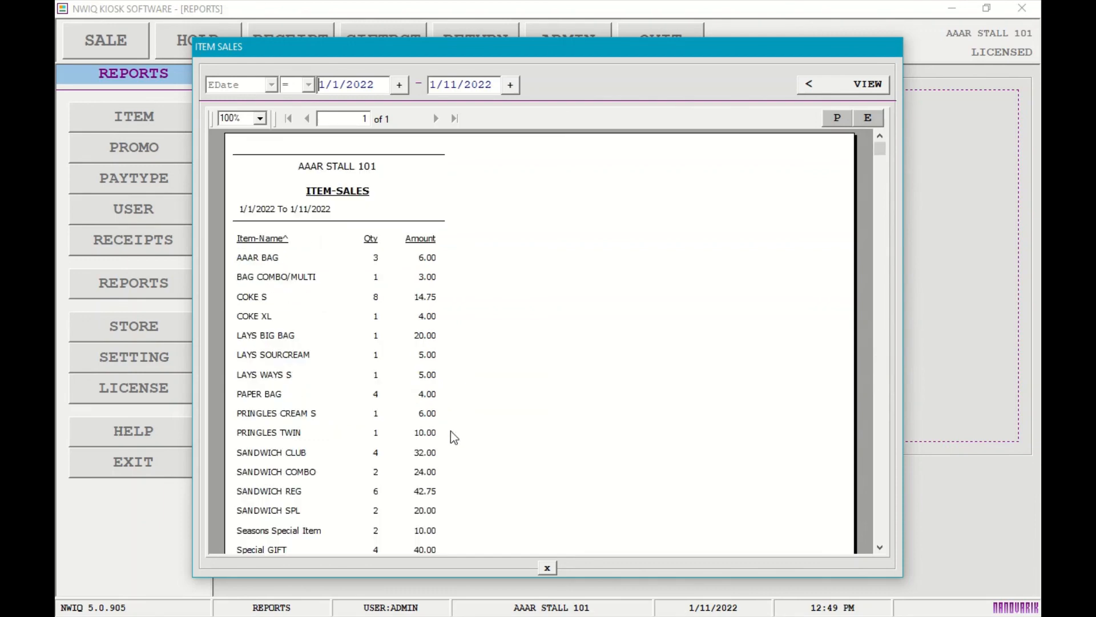
left_click(546, 563)
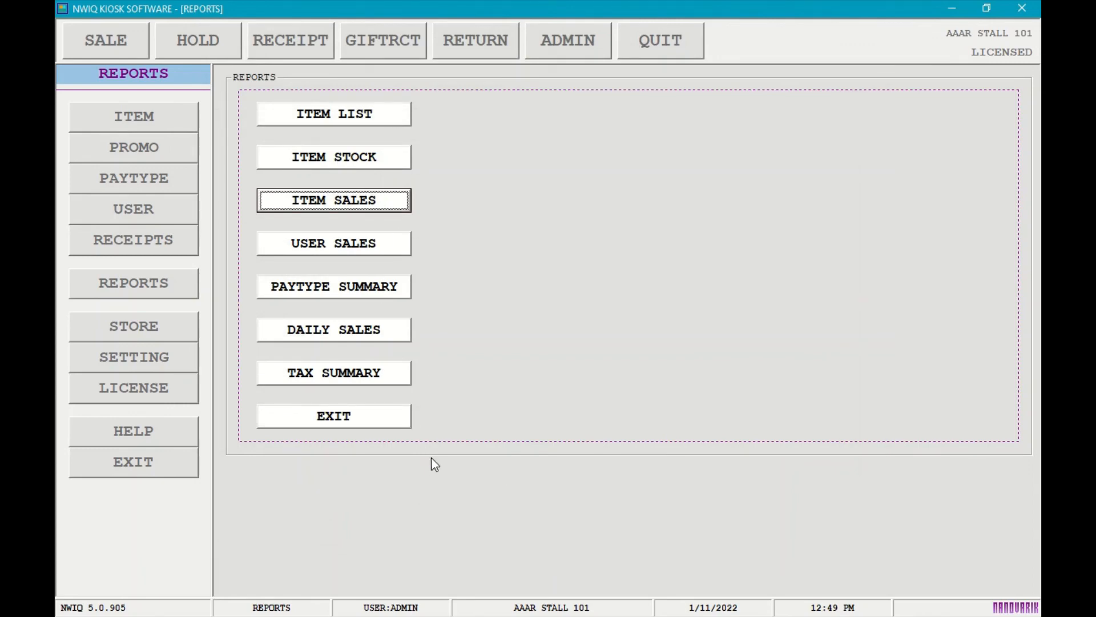
left_click(379, 415)
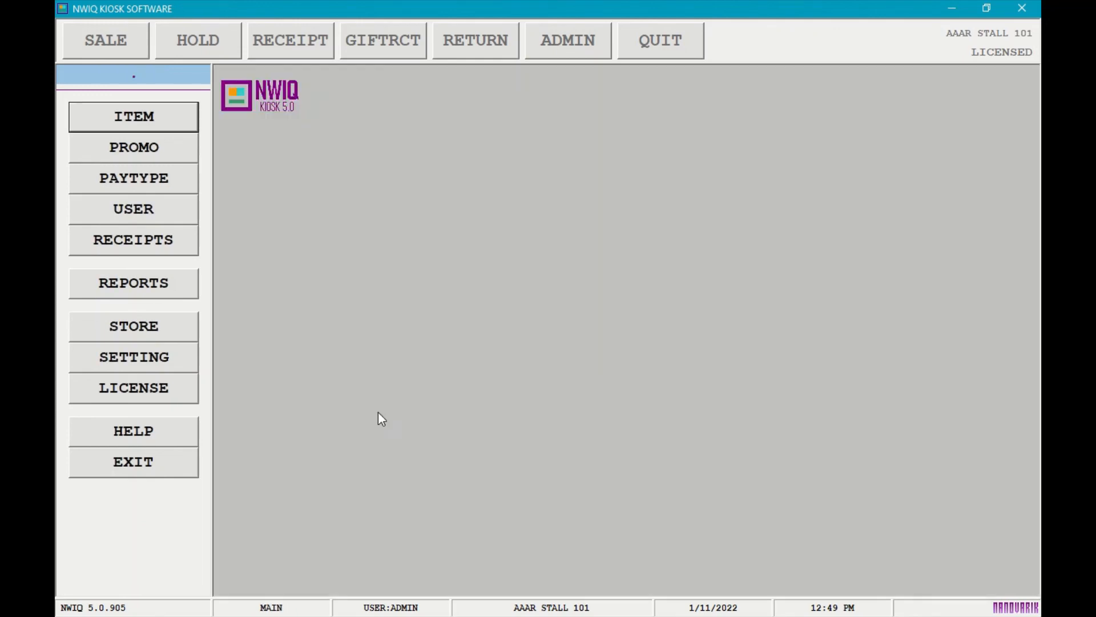
left_click(159, 468)
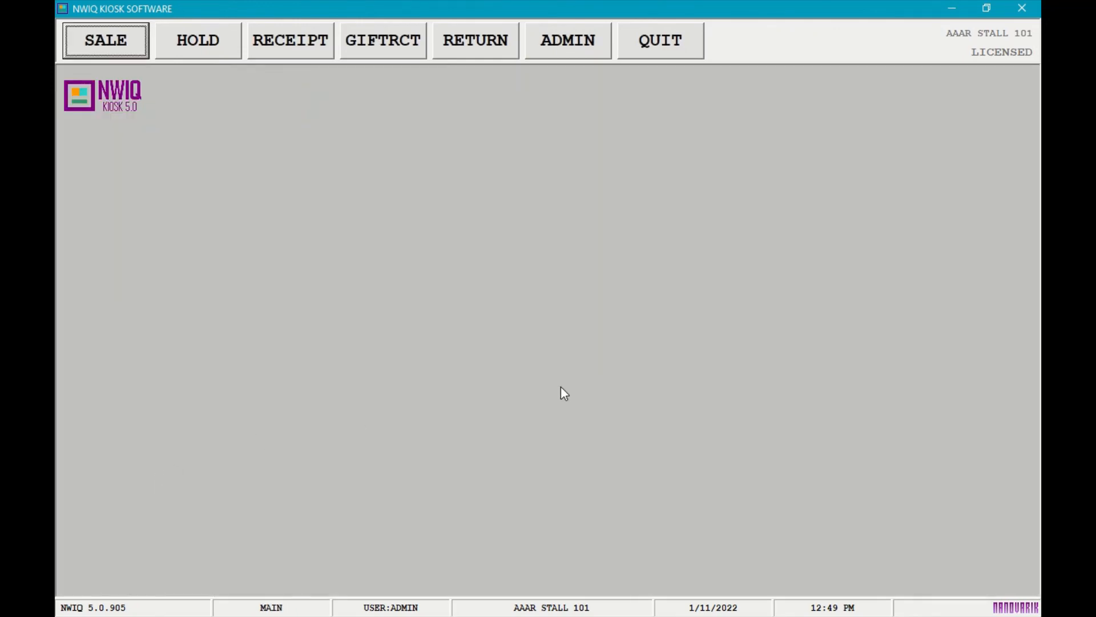